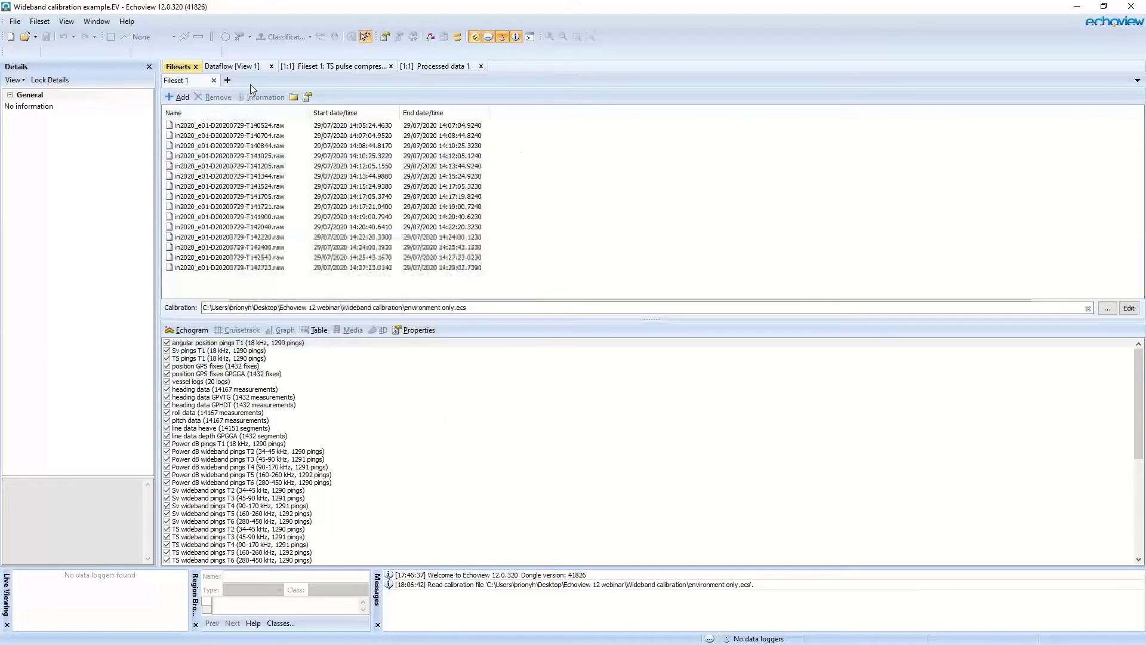
Review the dataflow and the TS pulse compressed echogram, and open the Single target detection - wideband 1 echogram
left_click(251, 69)
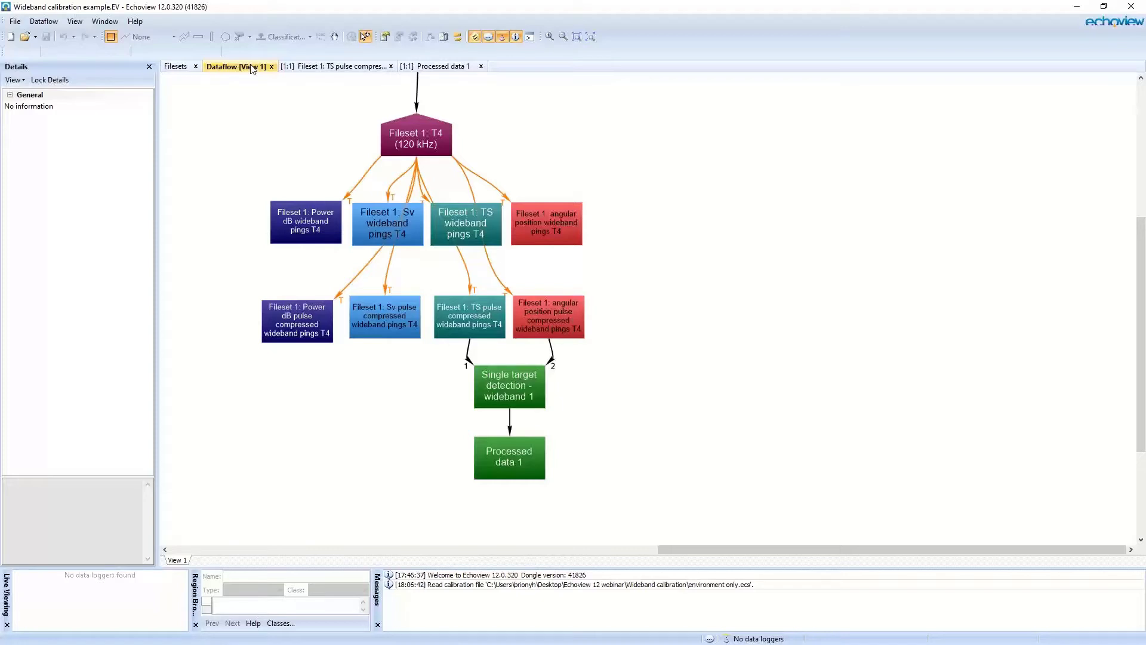
left_click(321, 67)
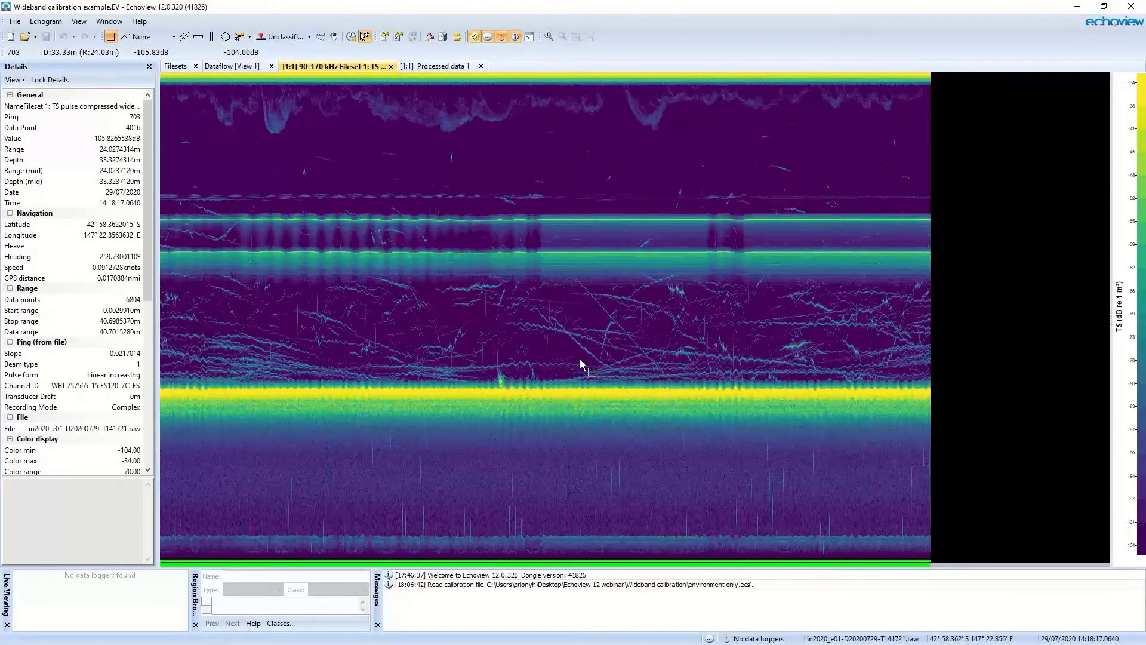
left_click(232, 67)
left_click(540, 372)
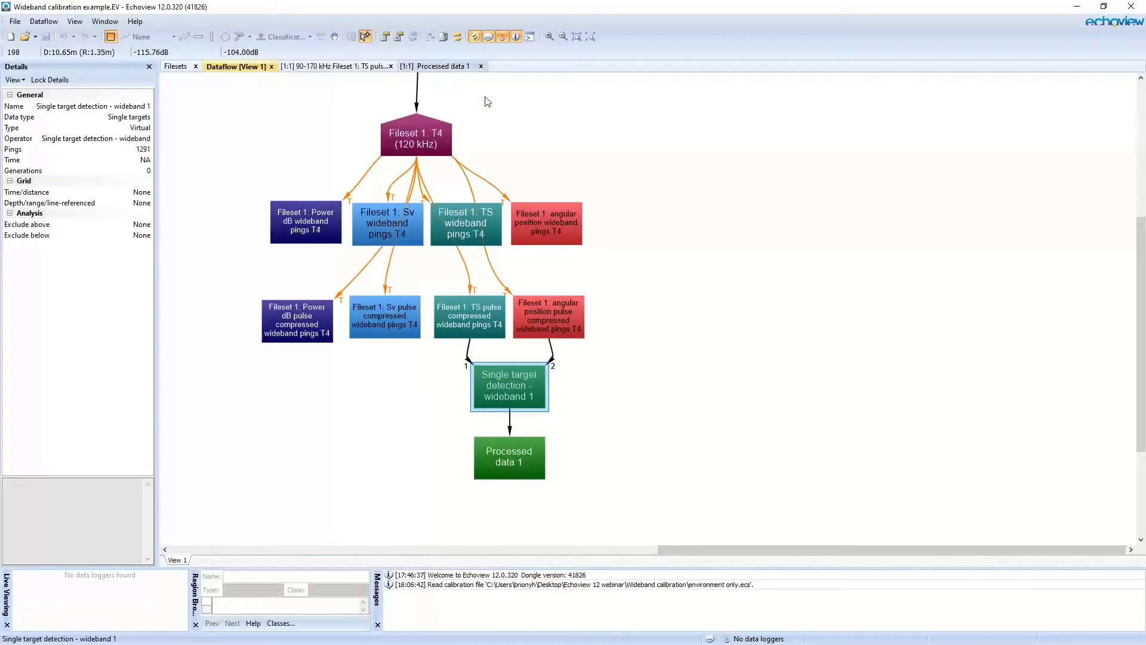
double_click(537, 390)
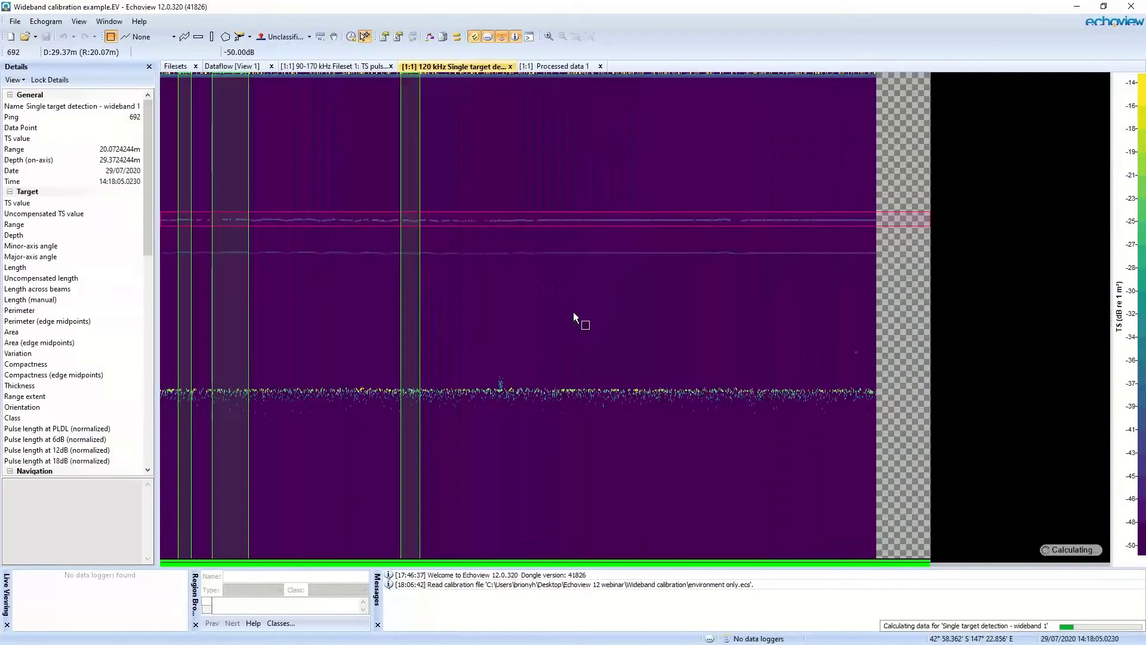
Open the Calibration Assistant for the 38.1 mm Cu sphere region on the Processed data 1 echogram
left_click(571, 67)
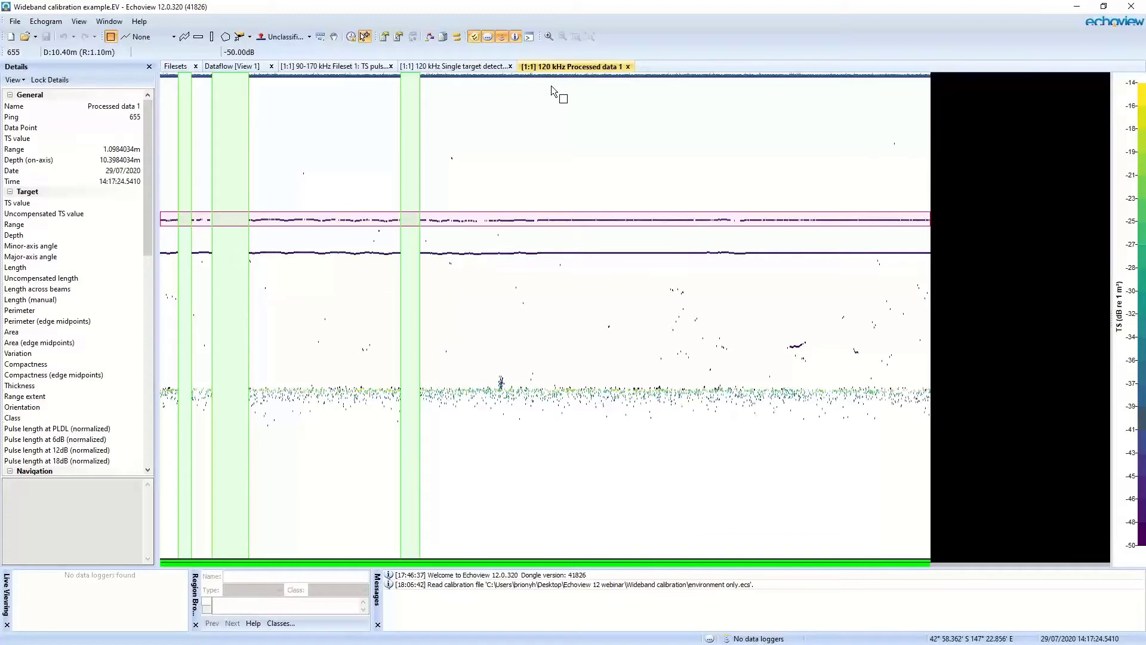
left_click(491, 215)
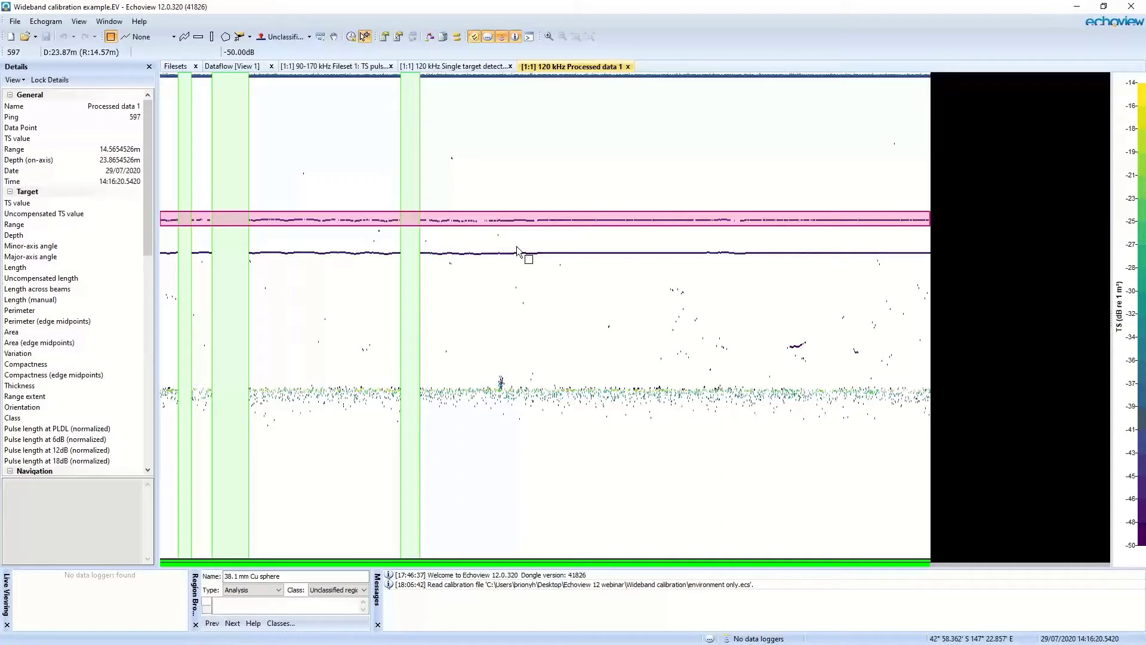
right_click(512, 220)
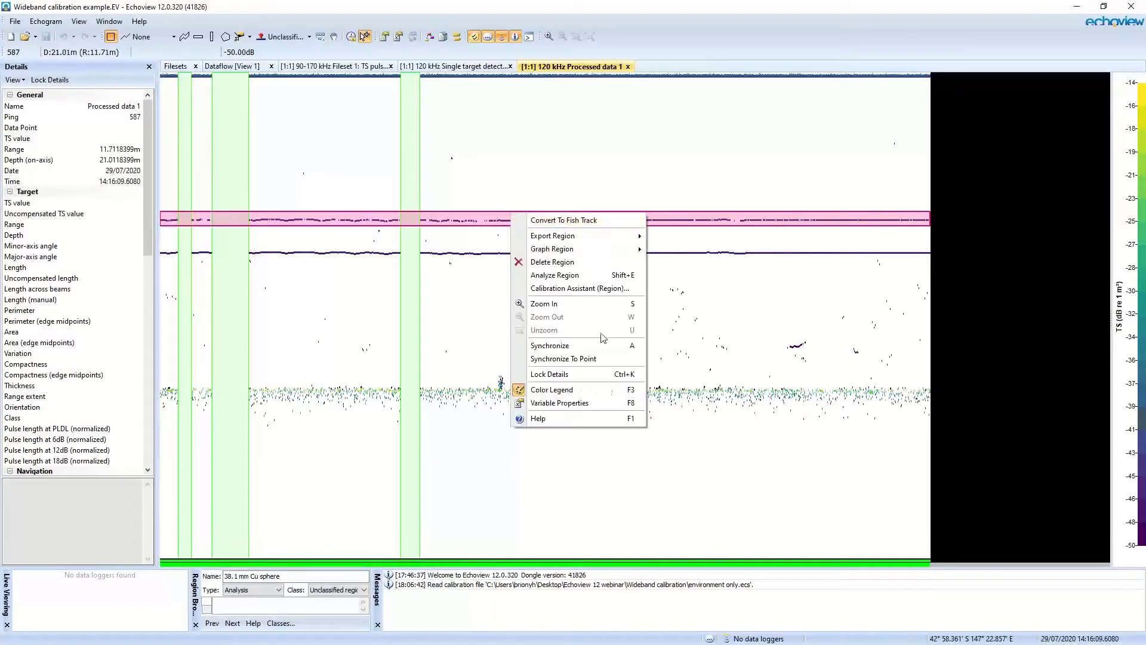
left_click(609, 290)
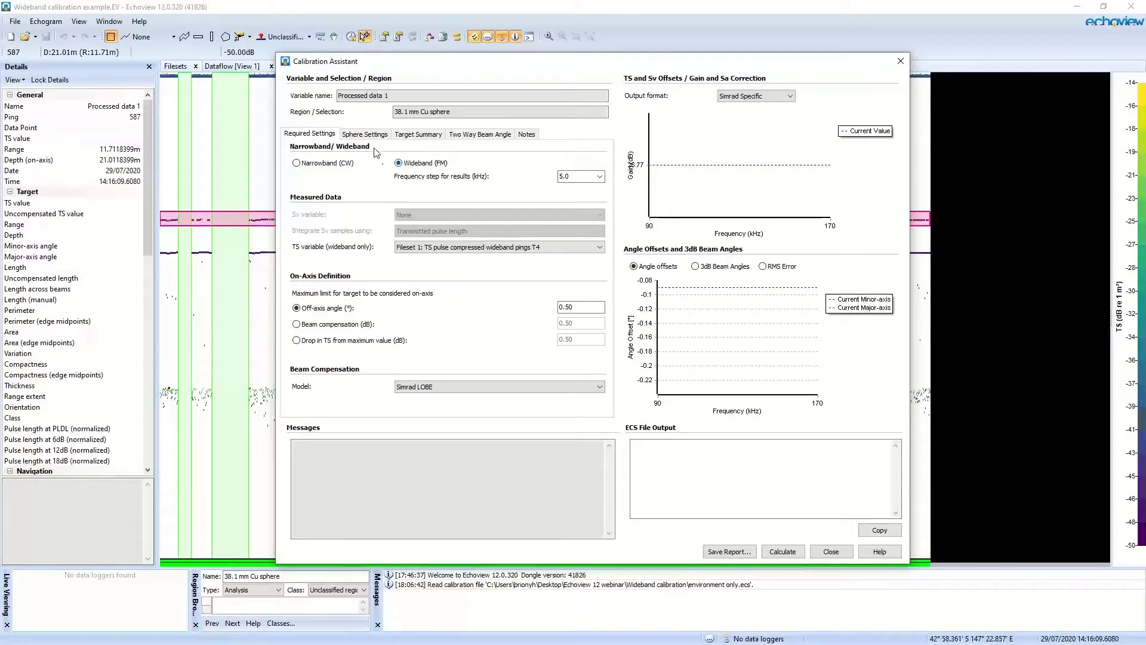
Open the calibration sphere settings for editing from the Calibration Assistant's sphere data
left_click(362, 135)
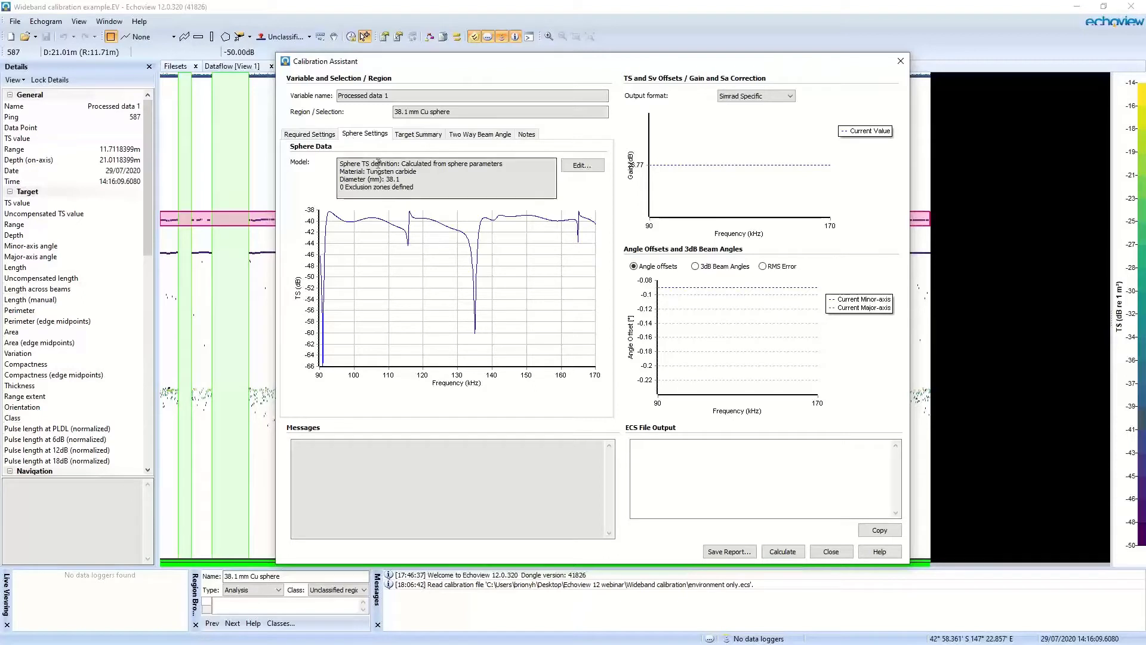
left_click(488, 183)
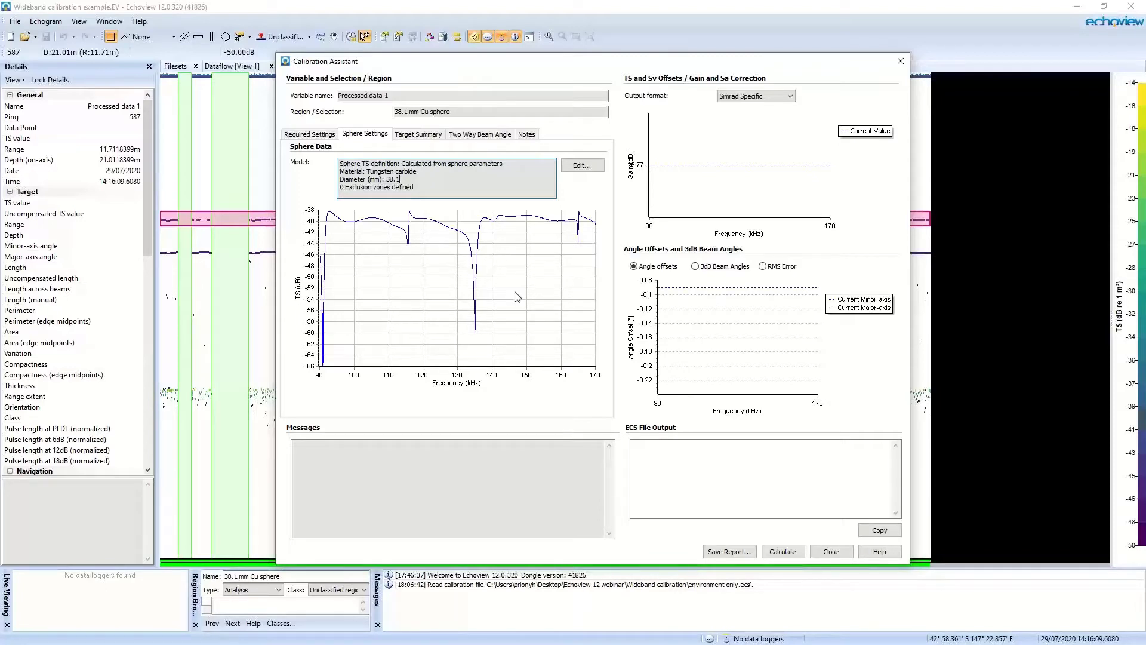
left_click(581, 167)
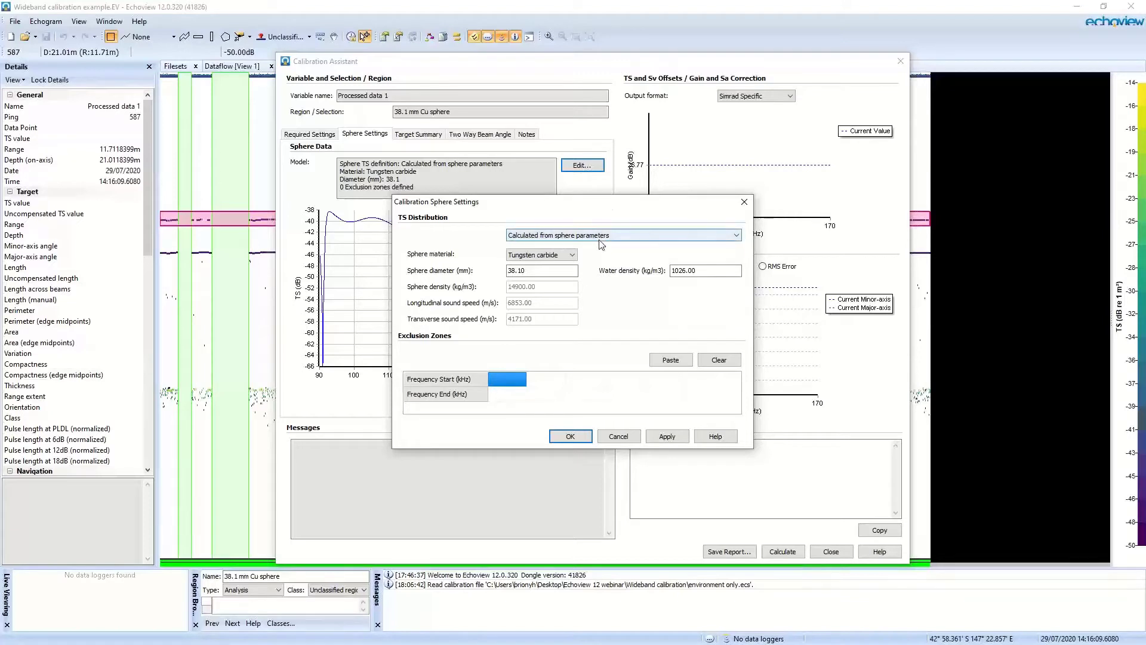
Try Other as the sphere material and restore Tungsten carbide
left_click(554, 255)
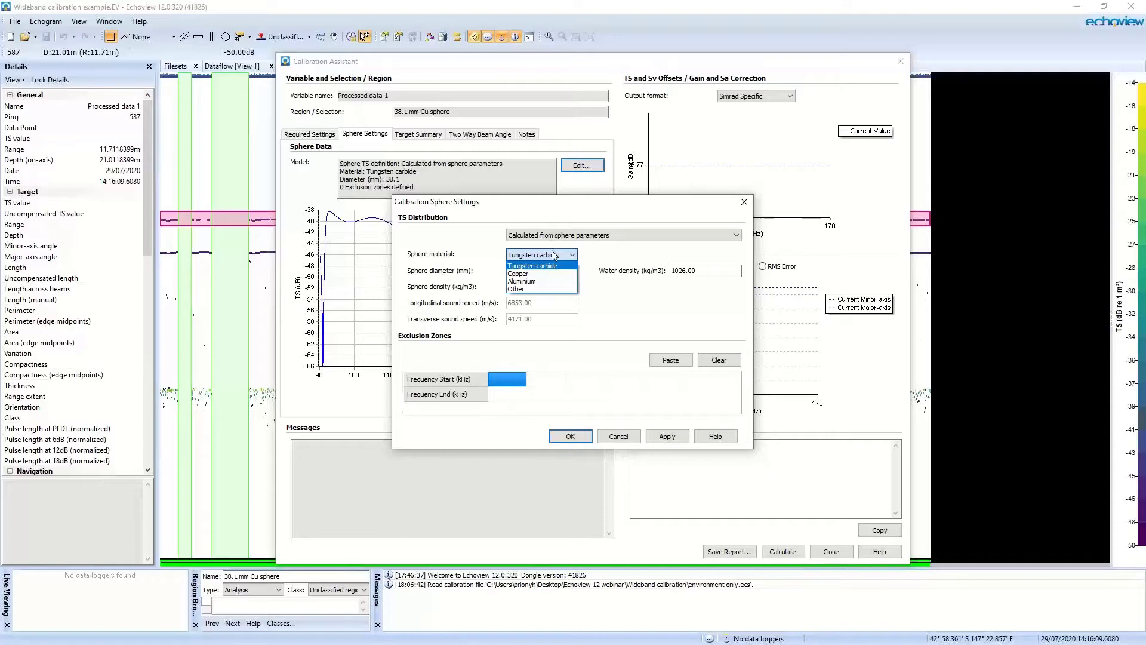
left_click(535, 289)
left_click(542, 255)
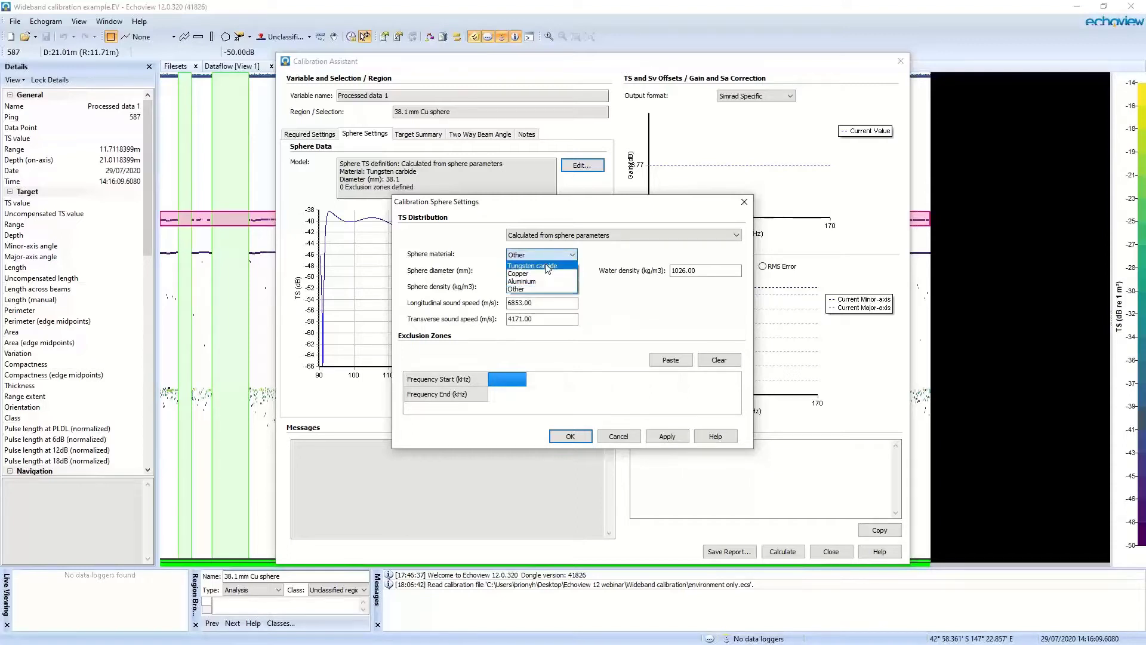
left_click(547, 266)
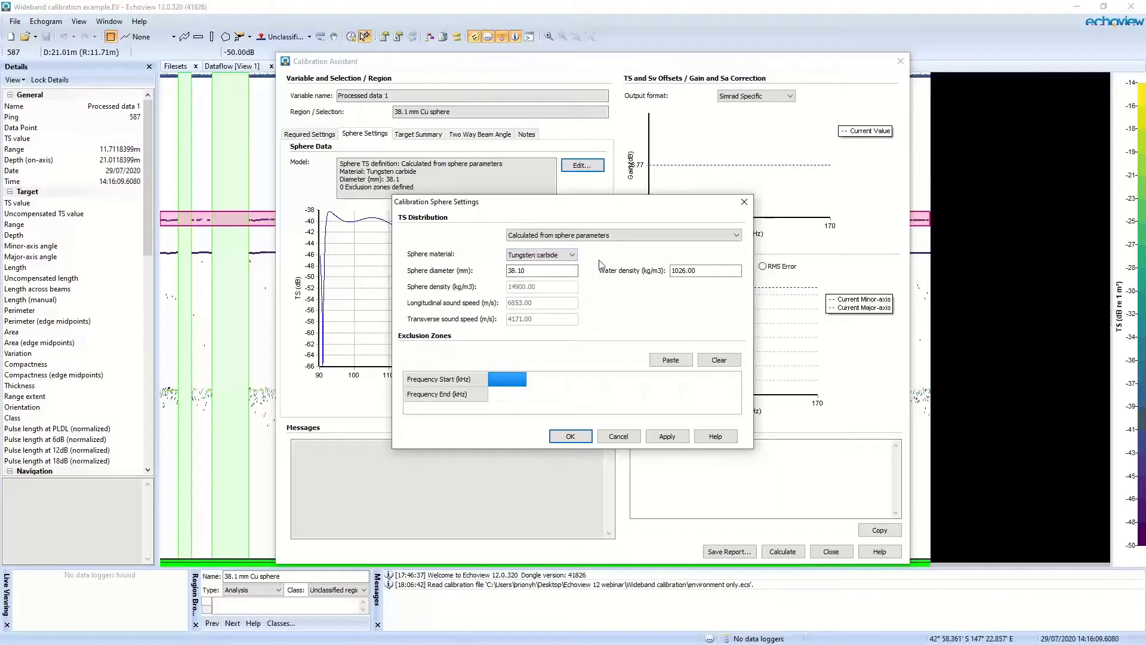
Define an exclusion zone from 90 to 95 kHz for the calibration sphere and apply it to the TS curve
left_click(699, 270)
left_click(504, 378)
left_click(509, 395)
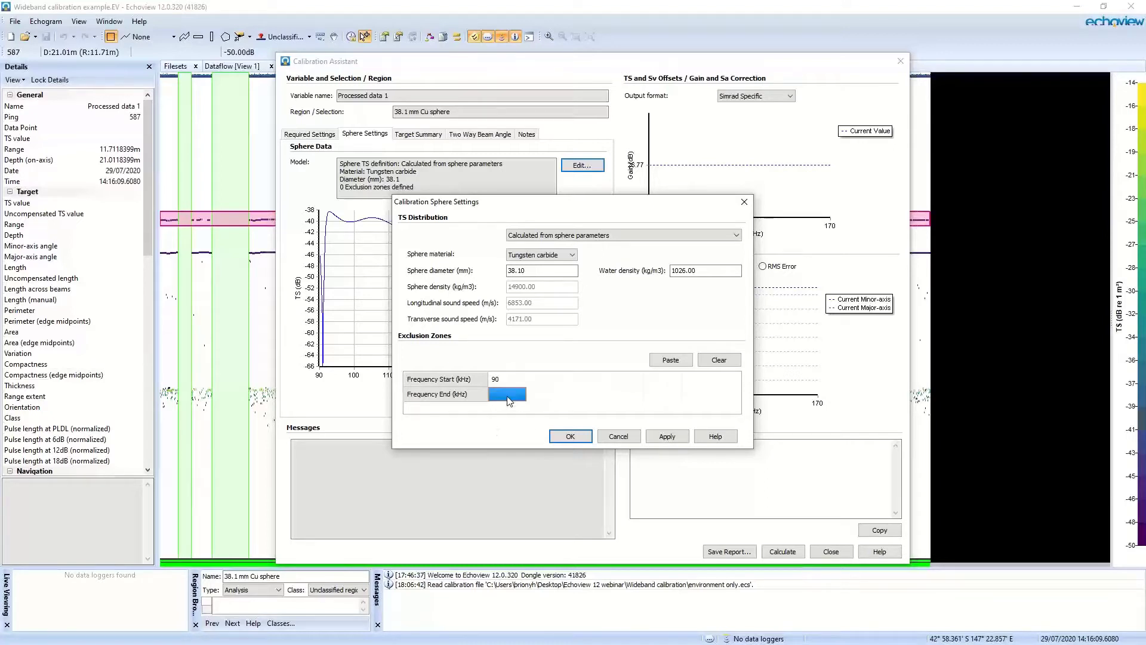
type("95")
left_click_drag(550, 206, 664, 263)
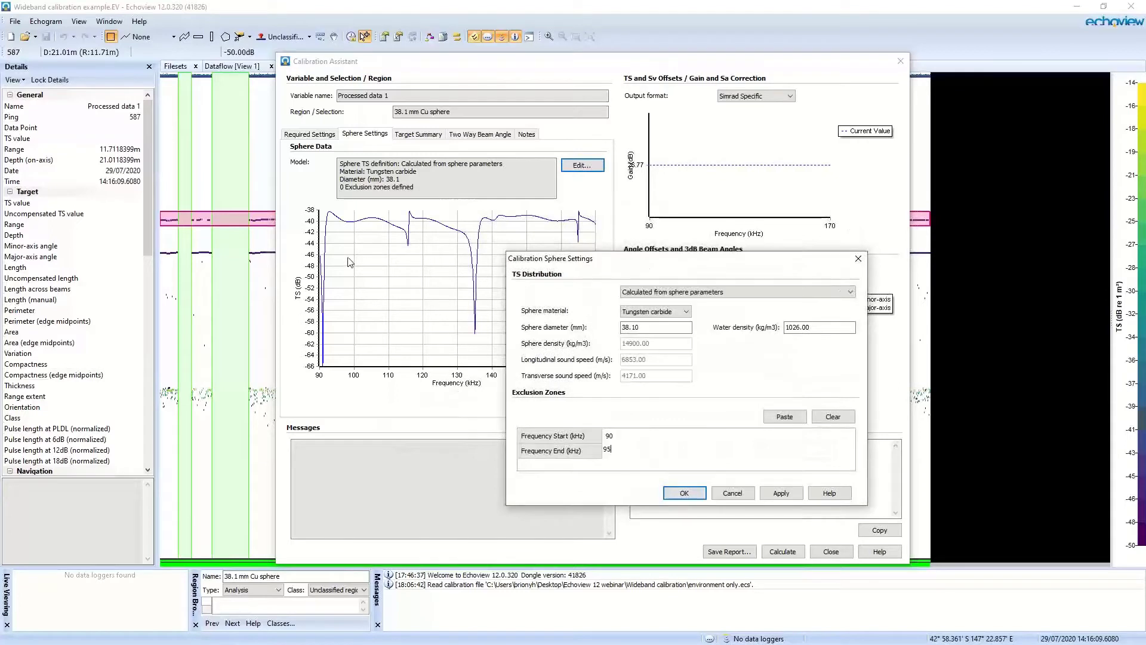
left_click(784, 494)
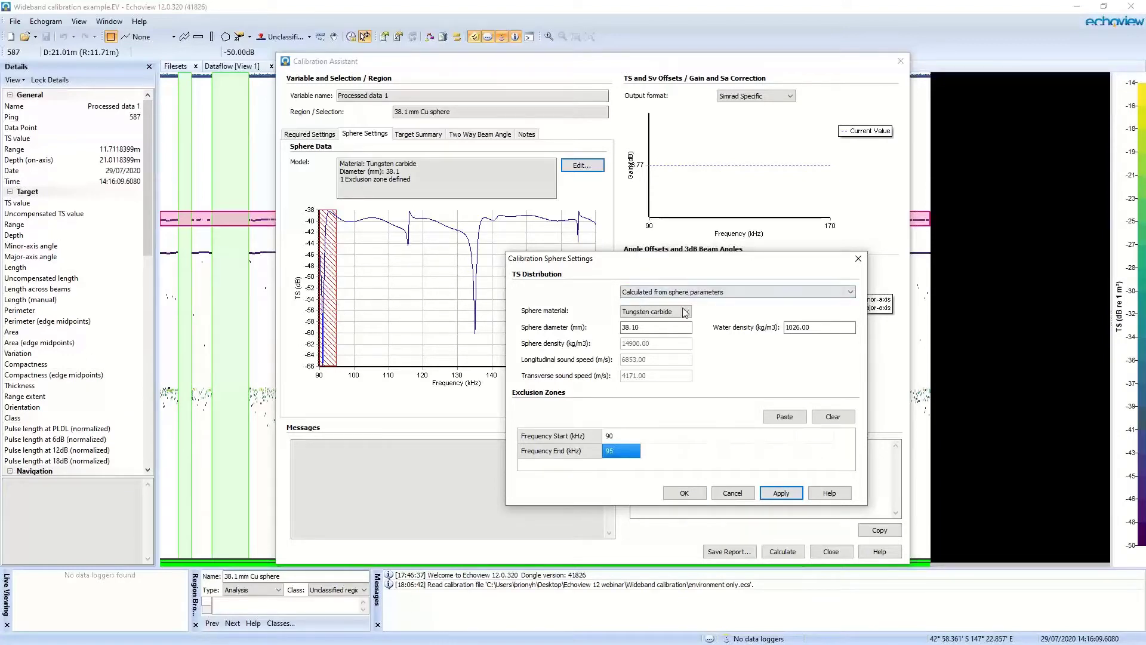
Preview the Single TS value and TS frequency distribution options, restore Calculated from sphere parameters, and accept the sphere settings
left_click(746, 294)
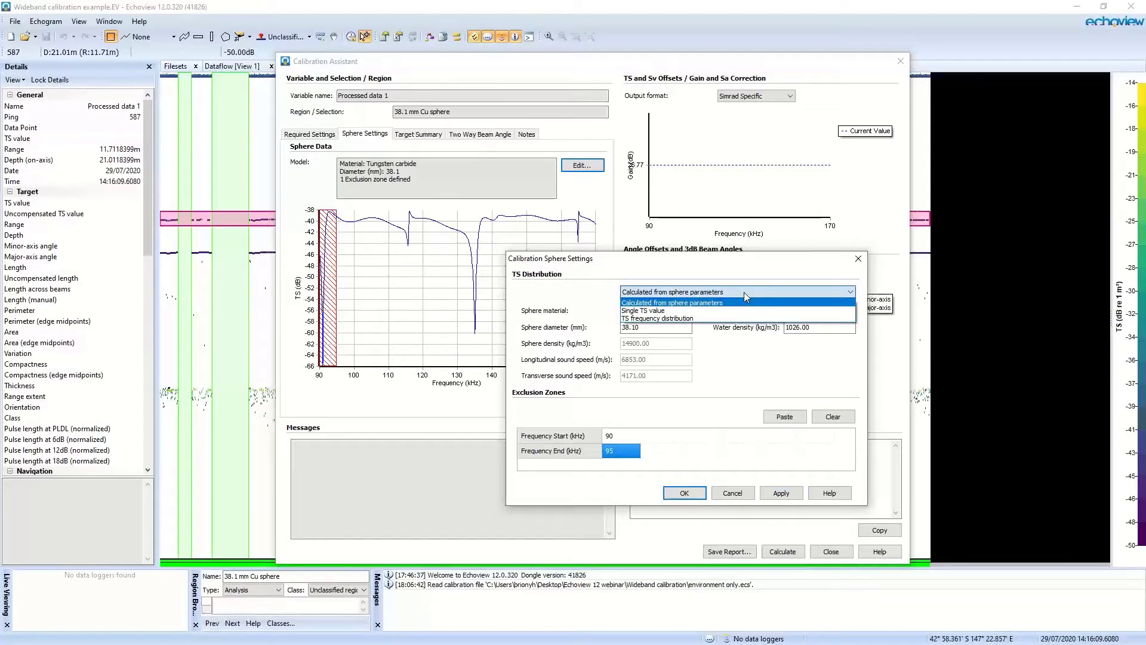
left_click(656, 311)
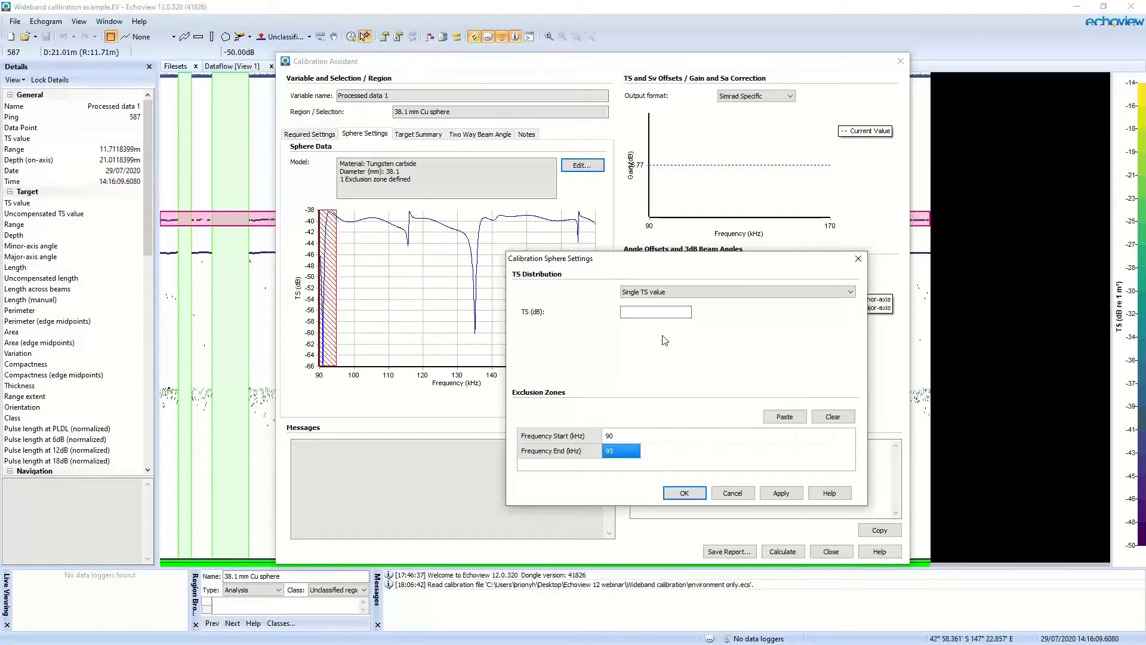
left_click(677, 291)
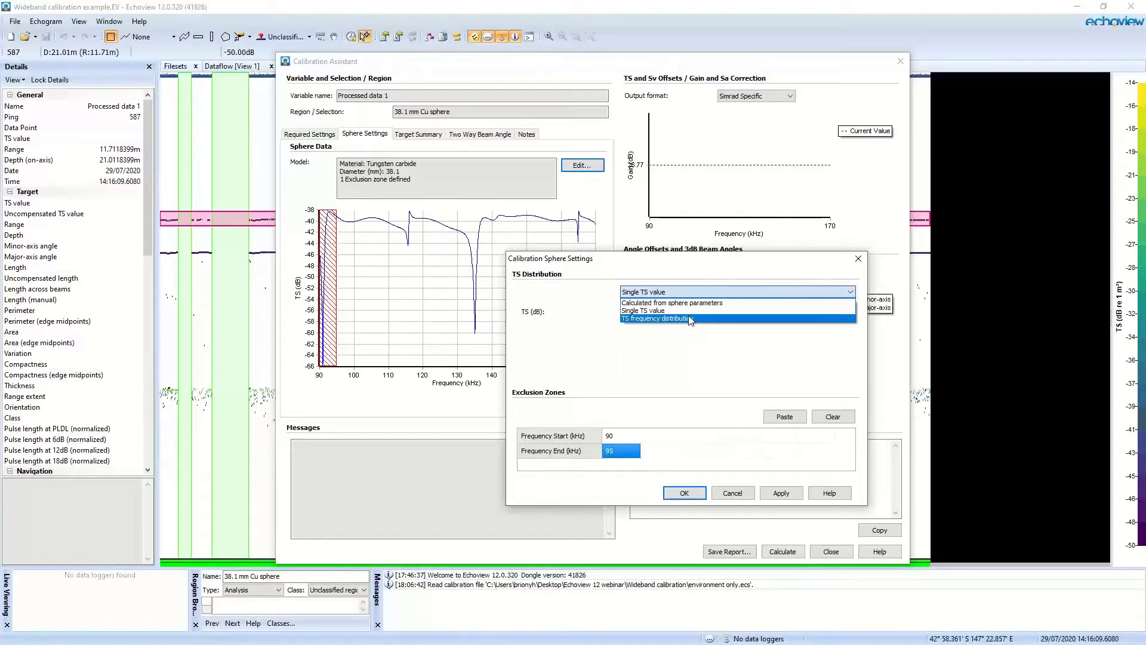
left_click(691, 320)
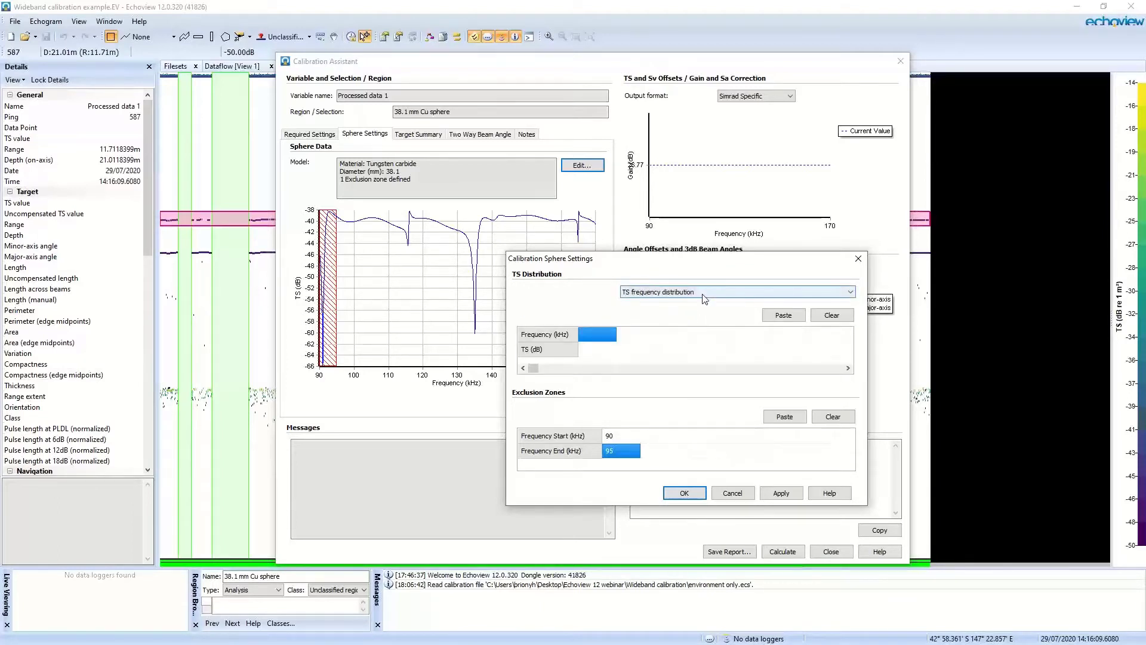
left_click(700, 293)
left_click(692, 304)
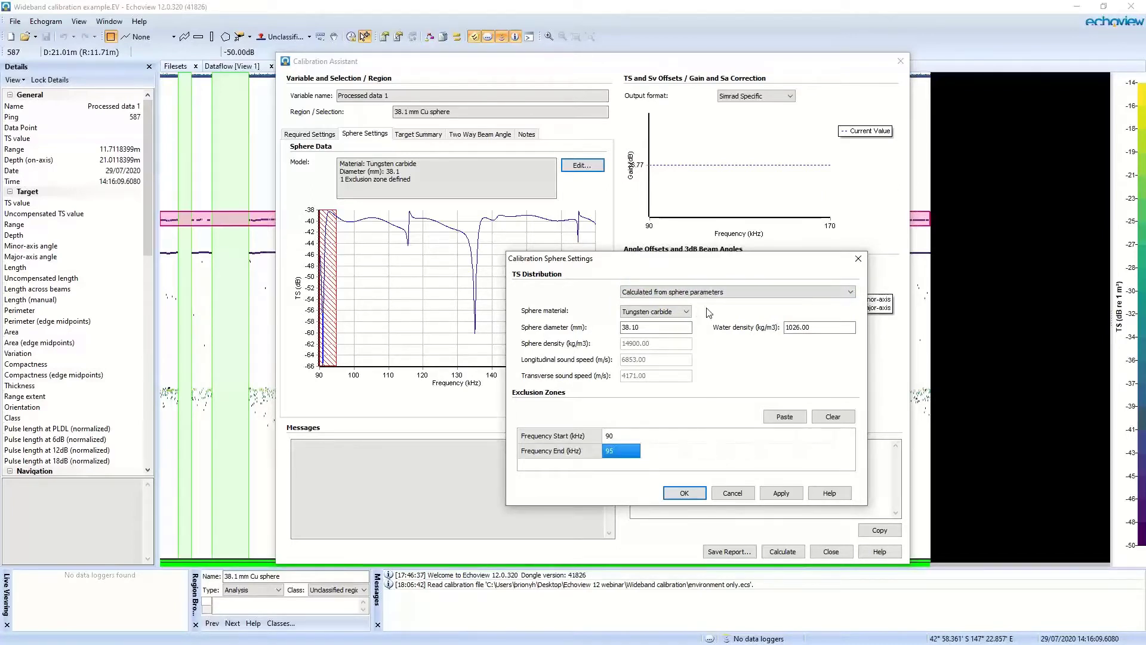
left_click(687, 493)
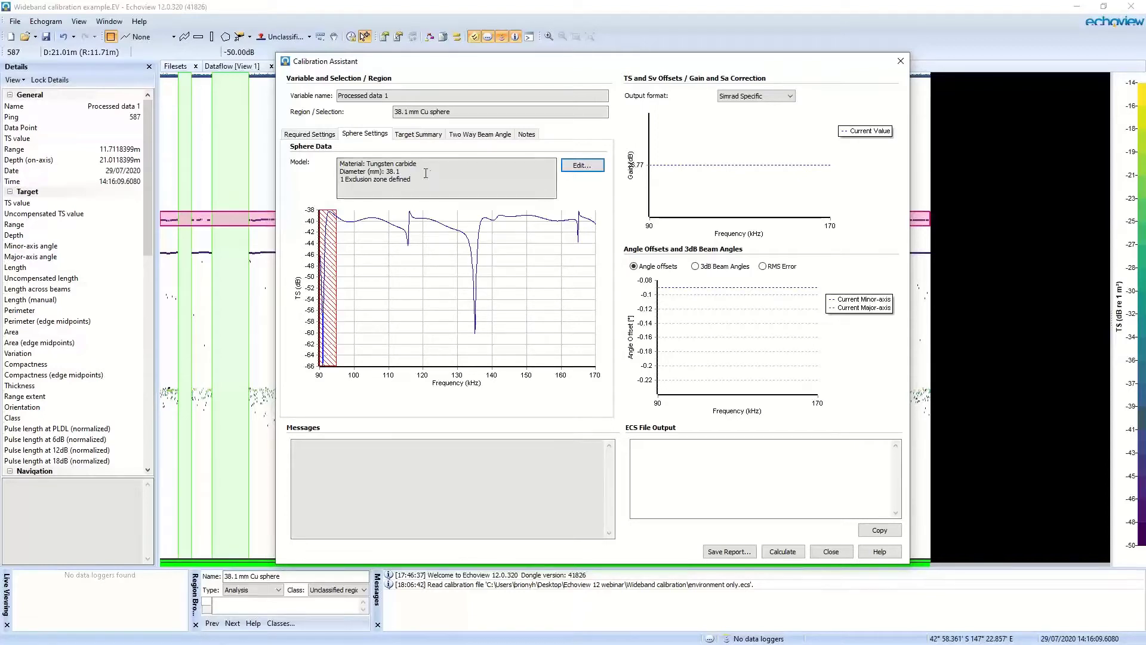
Compare the pre-calibration target summary graphs: TS vs Off-axis, Scatter, Contour and Scatter+Contour 2
left_click(420, 136)
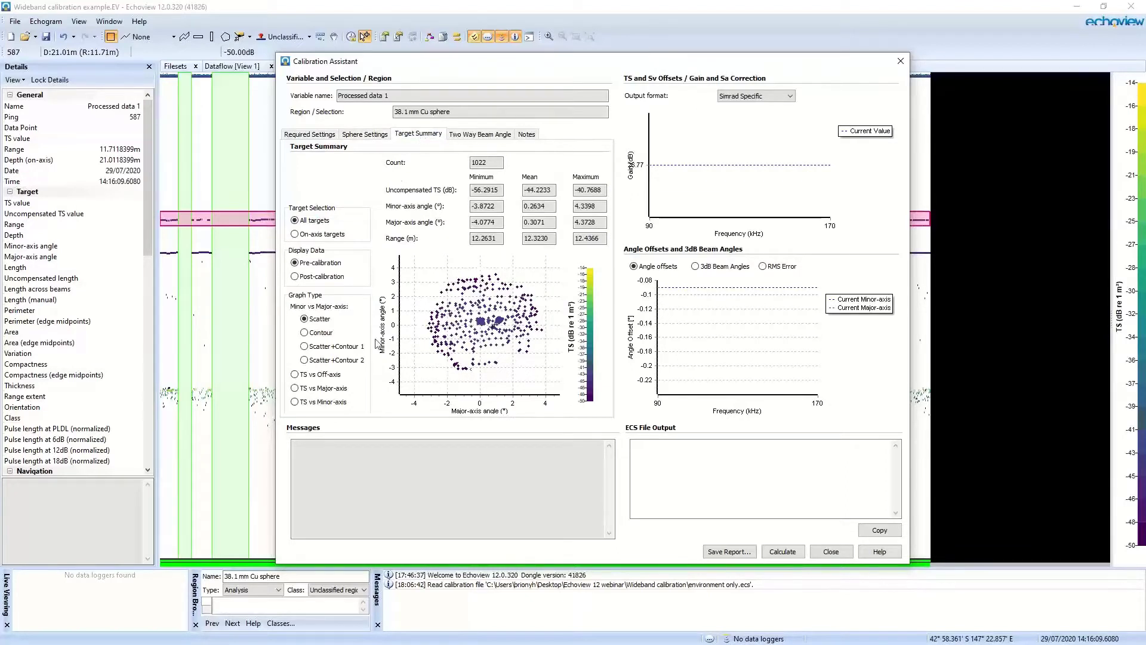
left_click(334, 375)
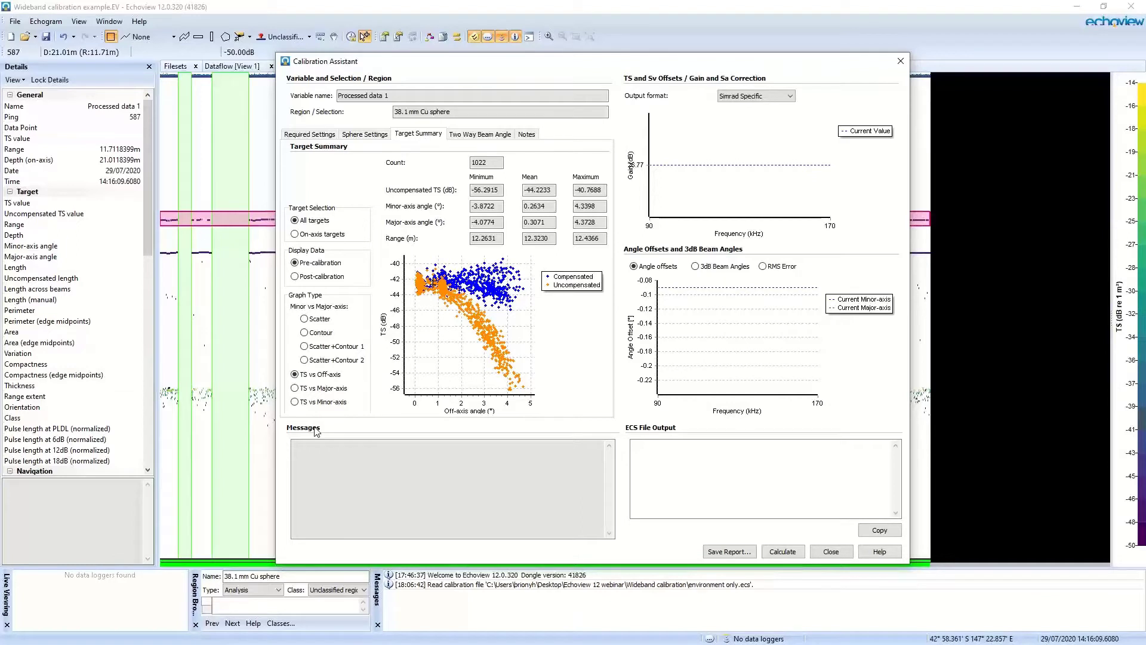
left_click(322, 321)
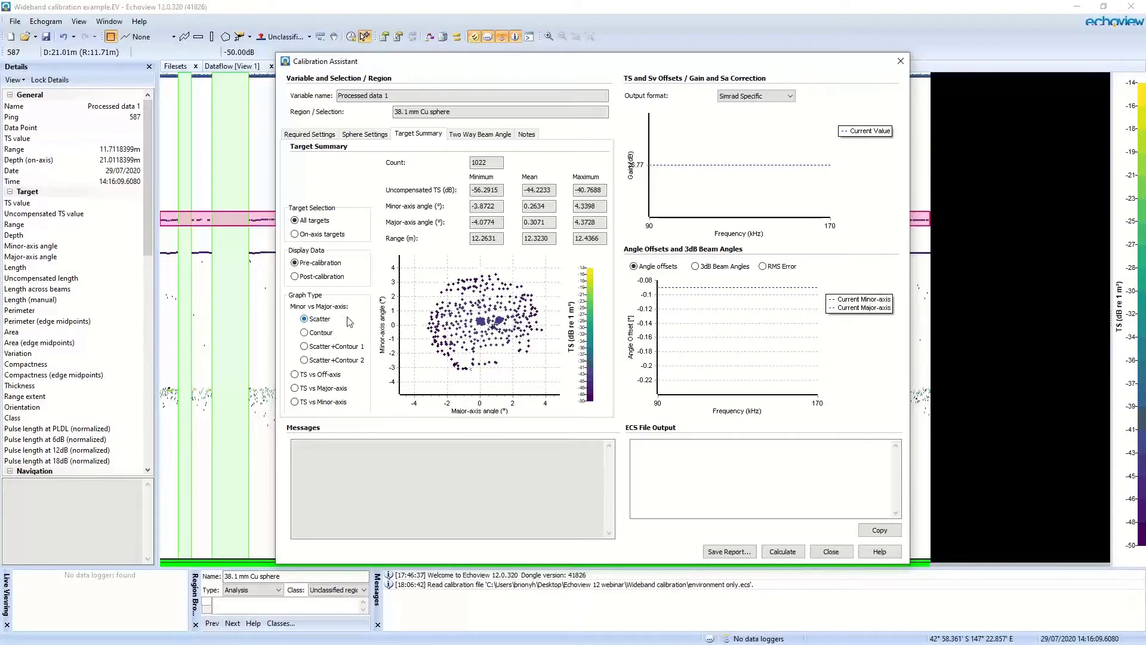
left_click(323, 335)
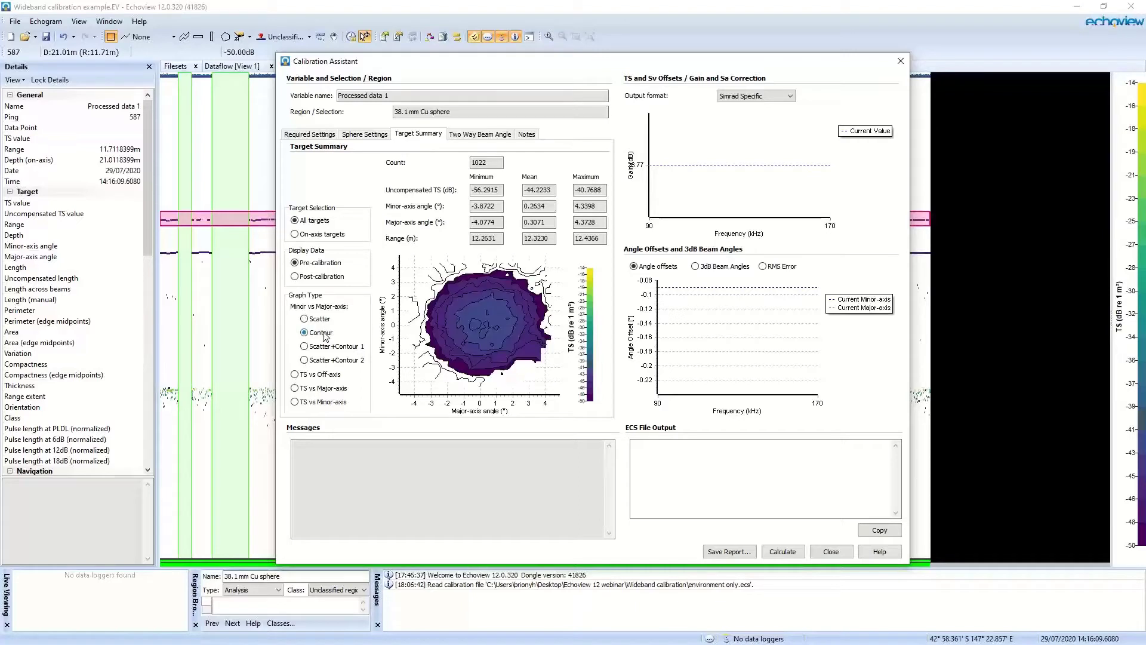
left_click(346, 360)
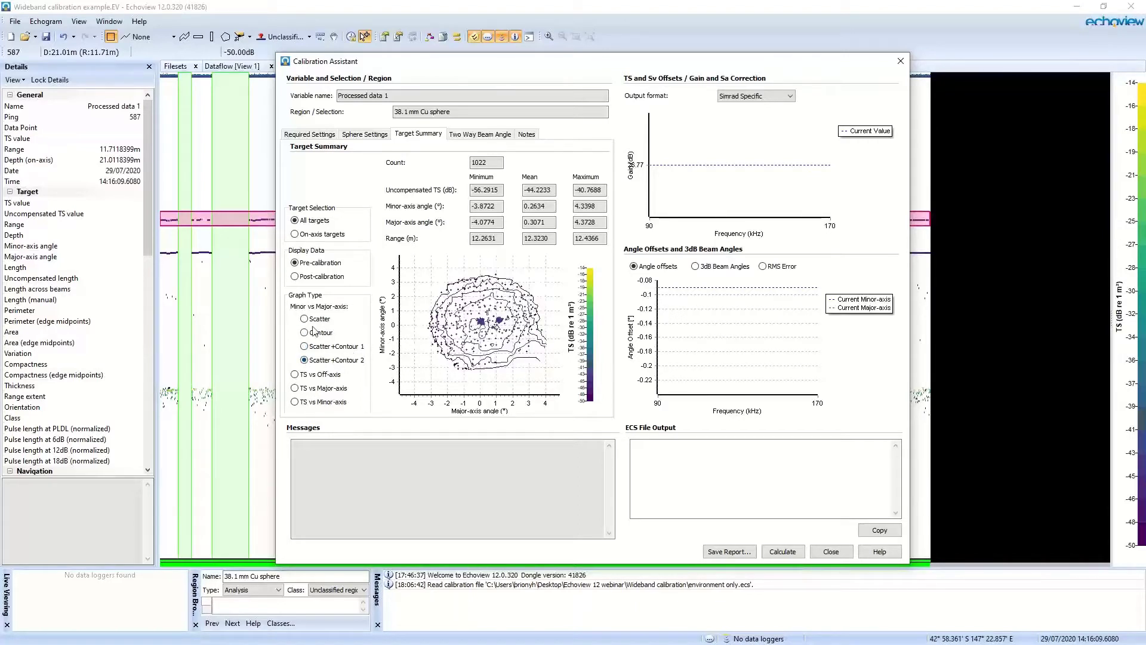
left_click(318, 320)
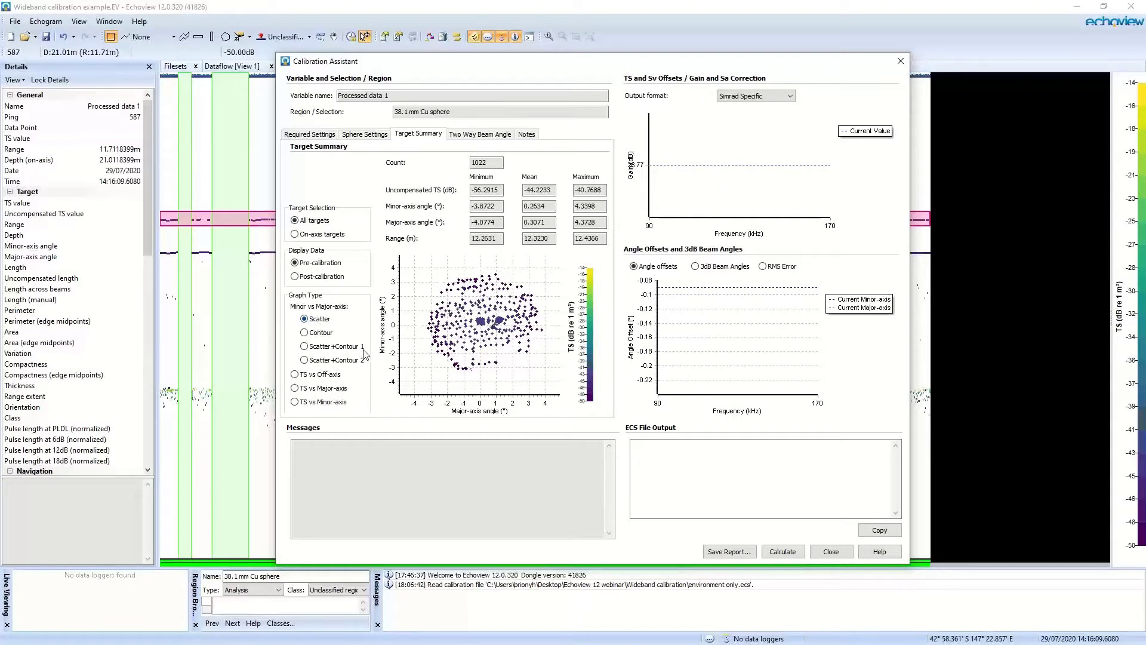
Display the target summary as a Contour graph and set its color display range to 15
left_click(317, 336)
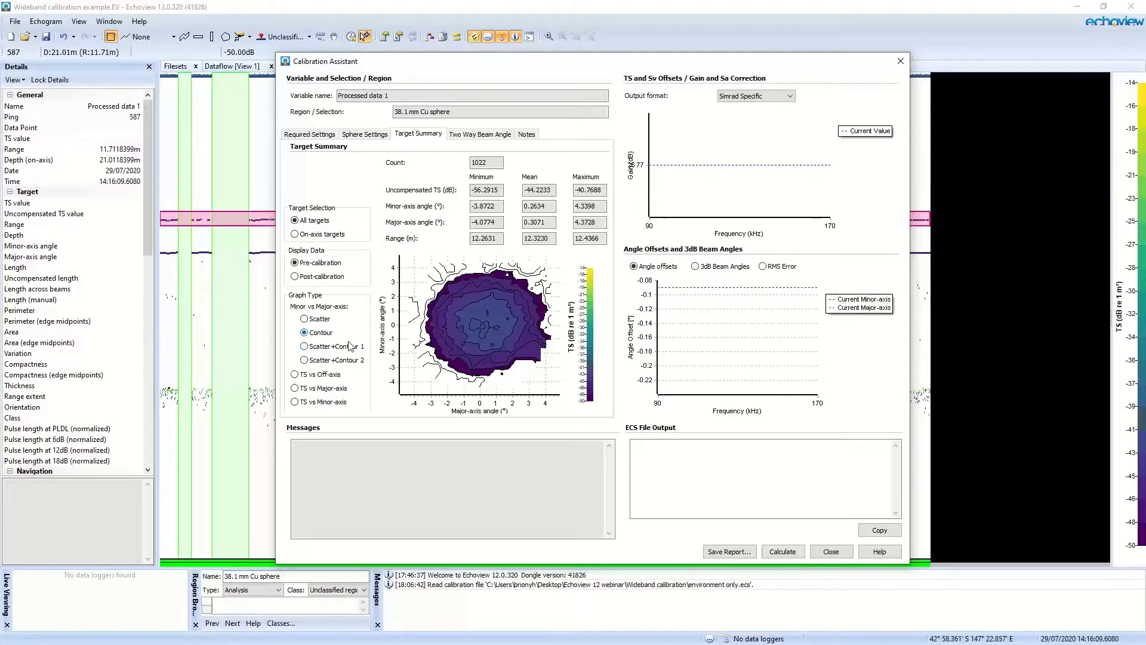
right_click(584, 334)
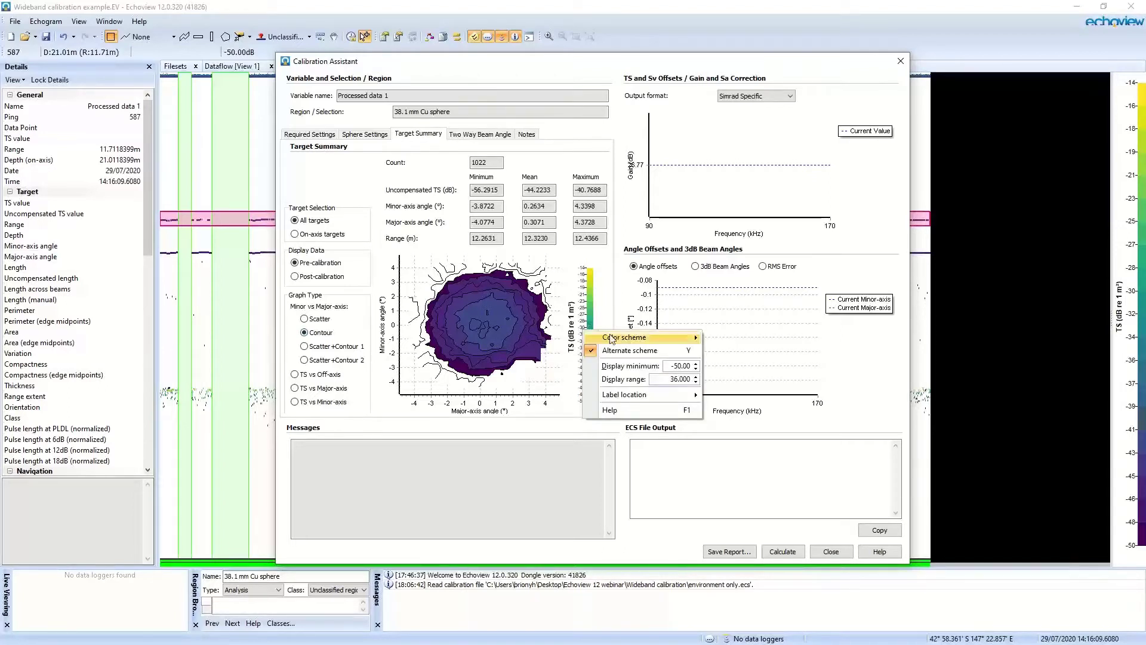
mouse_move(629, 340)
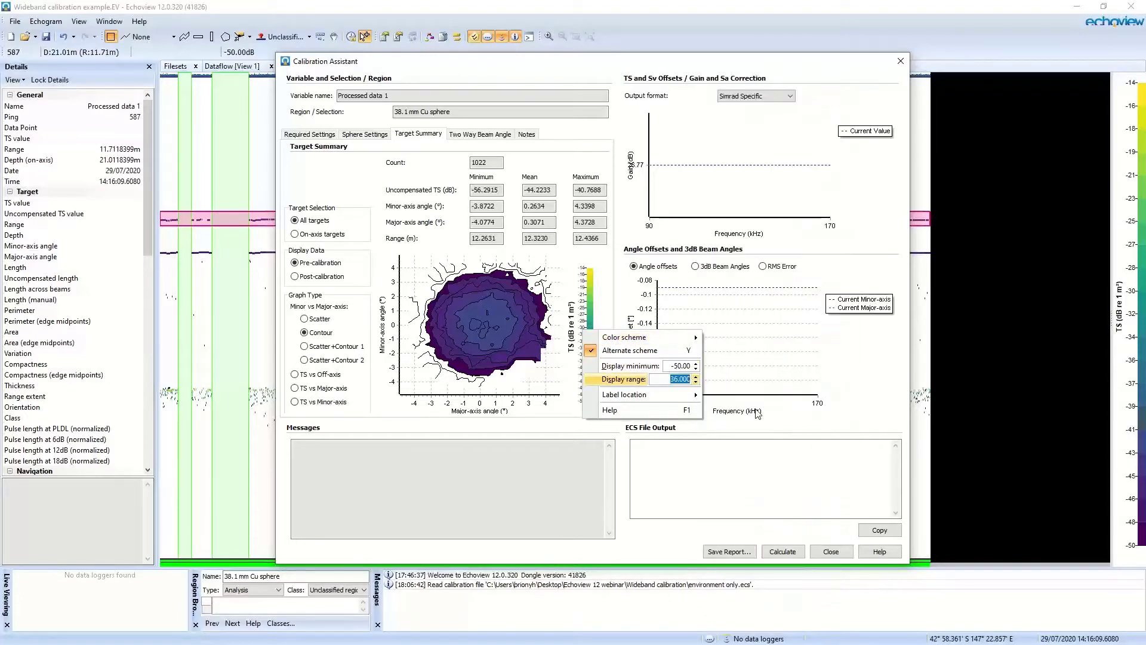
type("15")
key("Return")
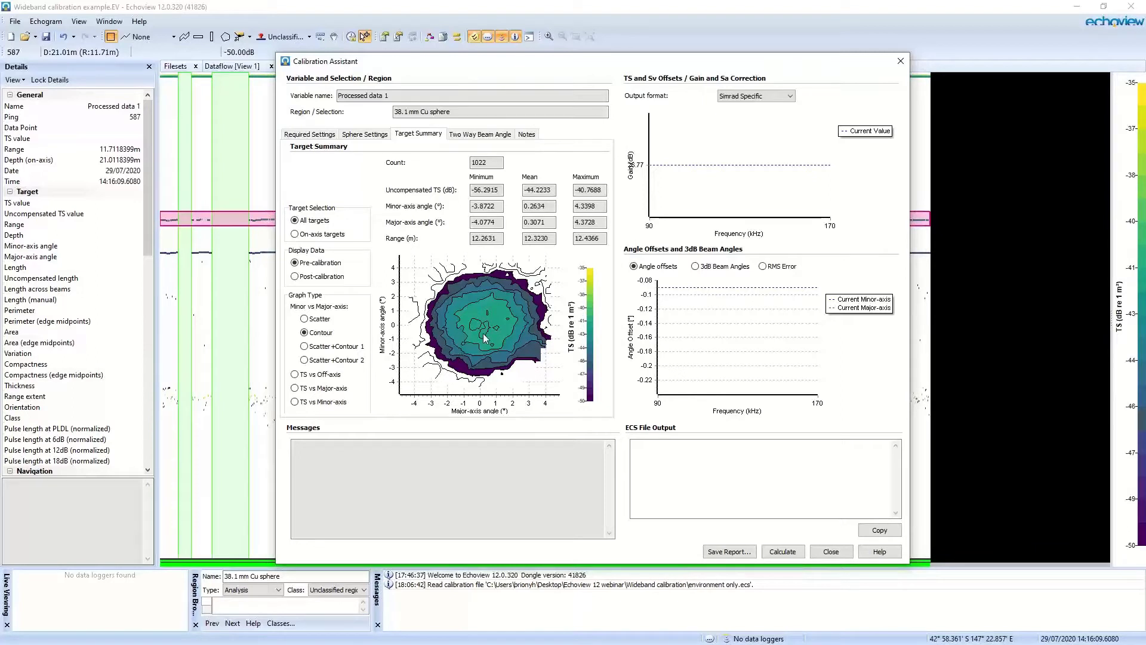
Close the Calibration Assistant and zoom in on the sphere targets within the 38.1 mm Cu sphere region
left_click(836, 553)
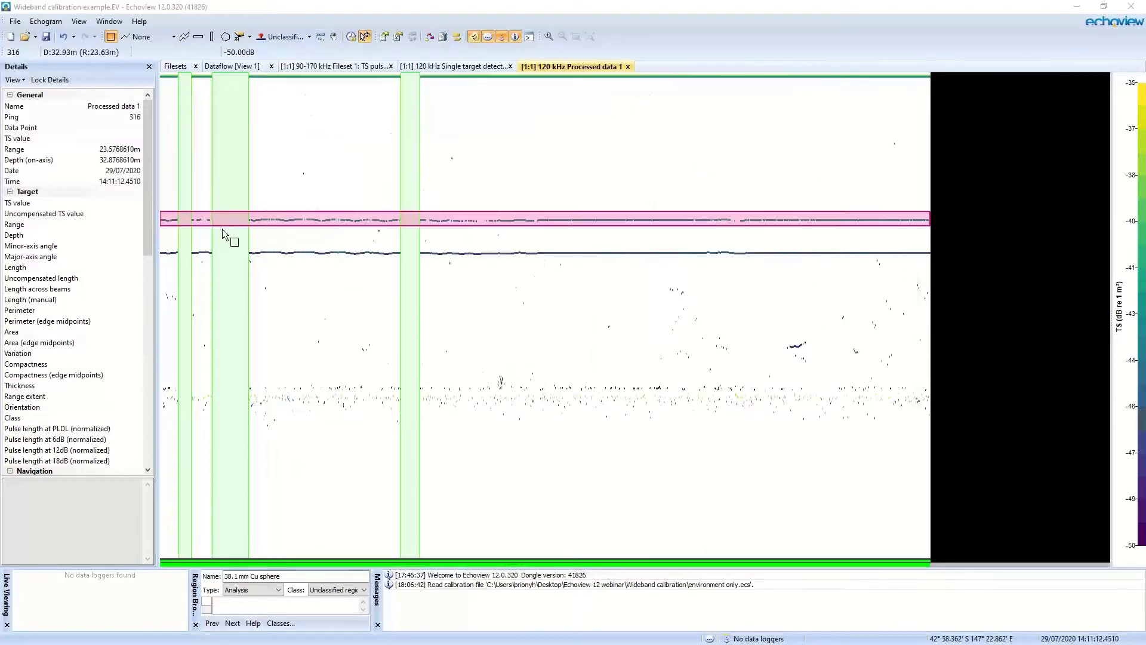
left_click_drag(246, 204, 315, 245)
left_click(608, 329)
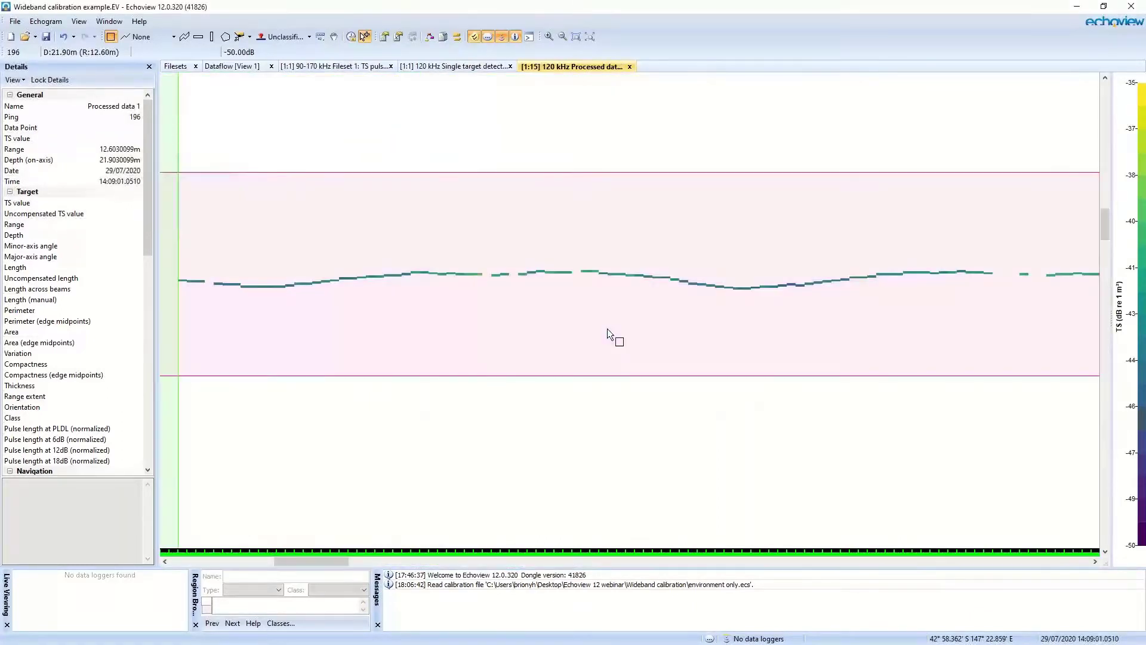
Reopen the Calibration Assistant for the 38.1 mm Cu sphere region and display the target summary as a Scatter graph
right_click(607, 329)
left_click(685, 404)
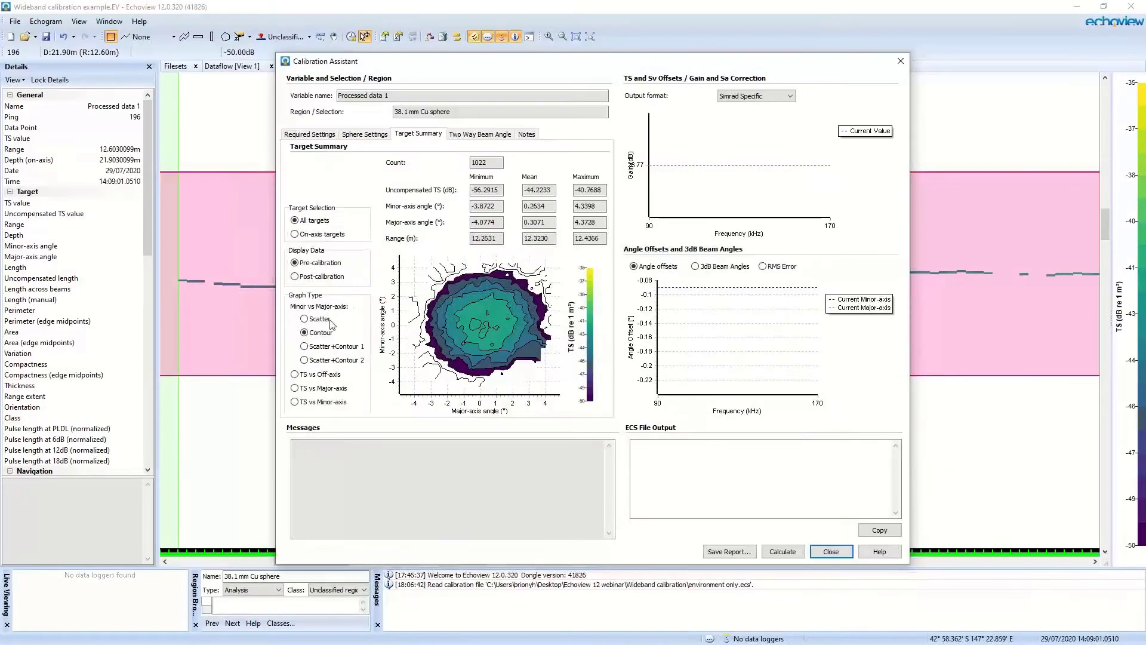
left_click(330, 321)
mouse_move(494, 326)
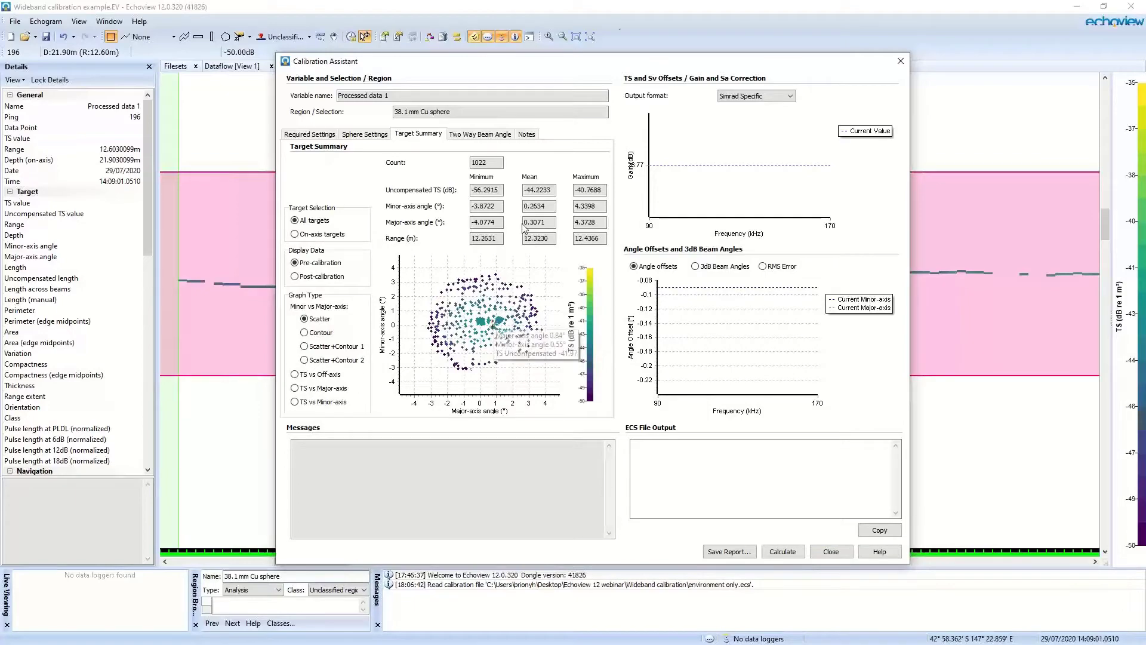
Inspect individual targets on the scatter graph against their pings in the echogram, keeping the dialog clear of the echogram meanwhile
left_click_drag(600, 61, 677, 266)
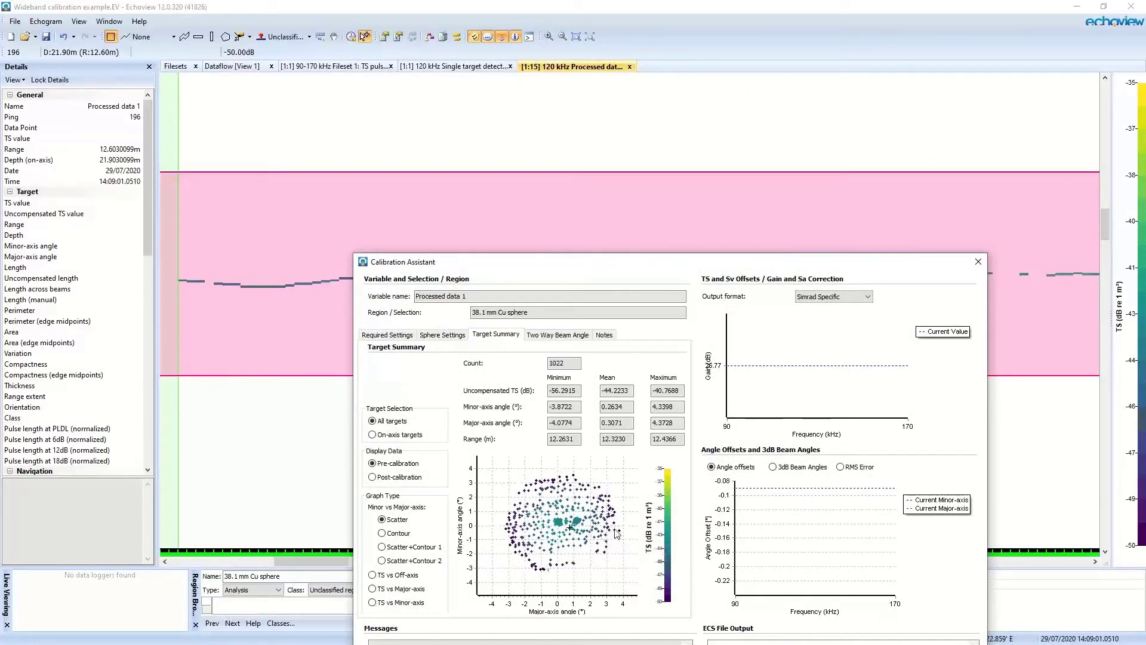
mouse_move(604, 545)
mouse_move(564, 548)
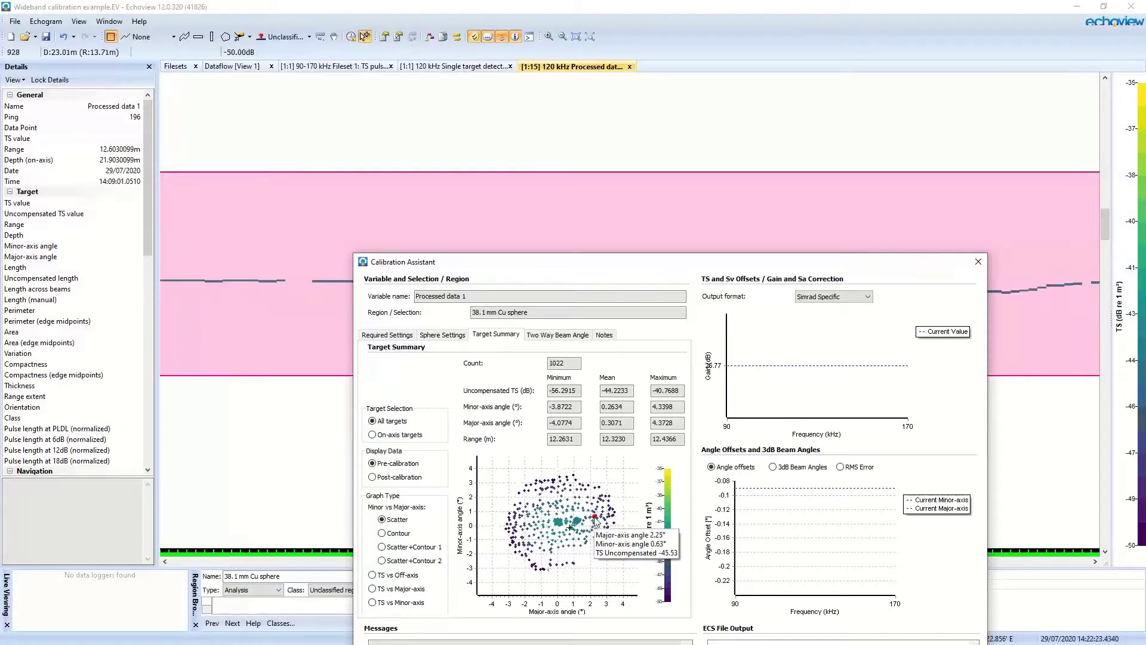
mouse_move(558, 526)
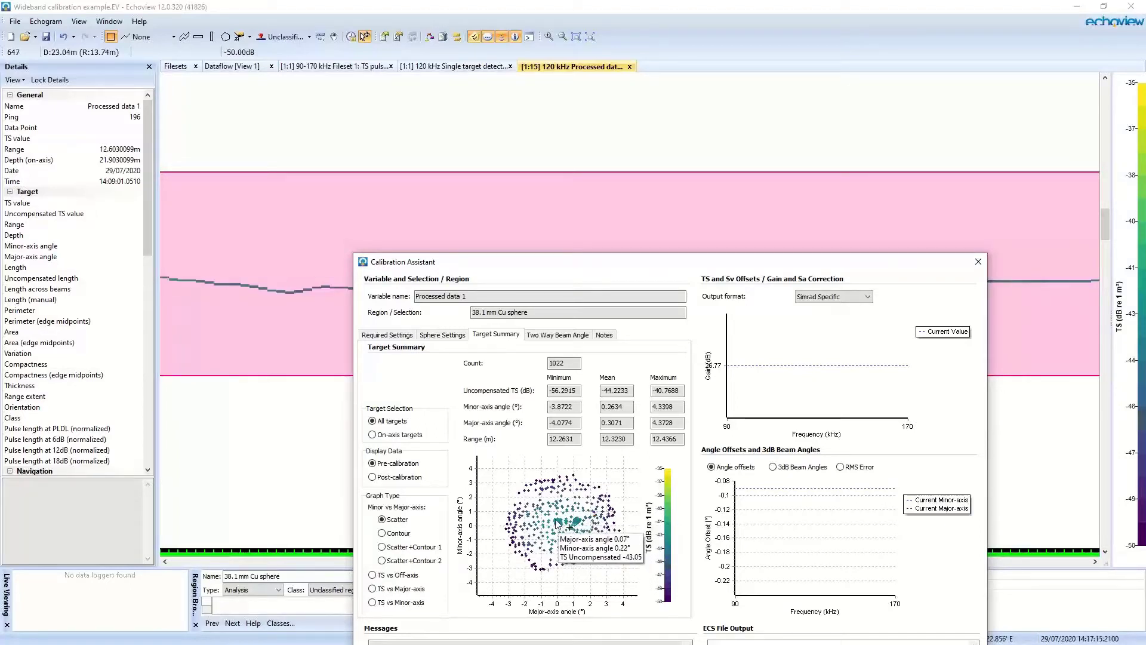
mouse_move(529, 493)
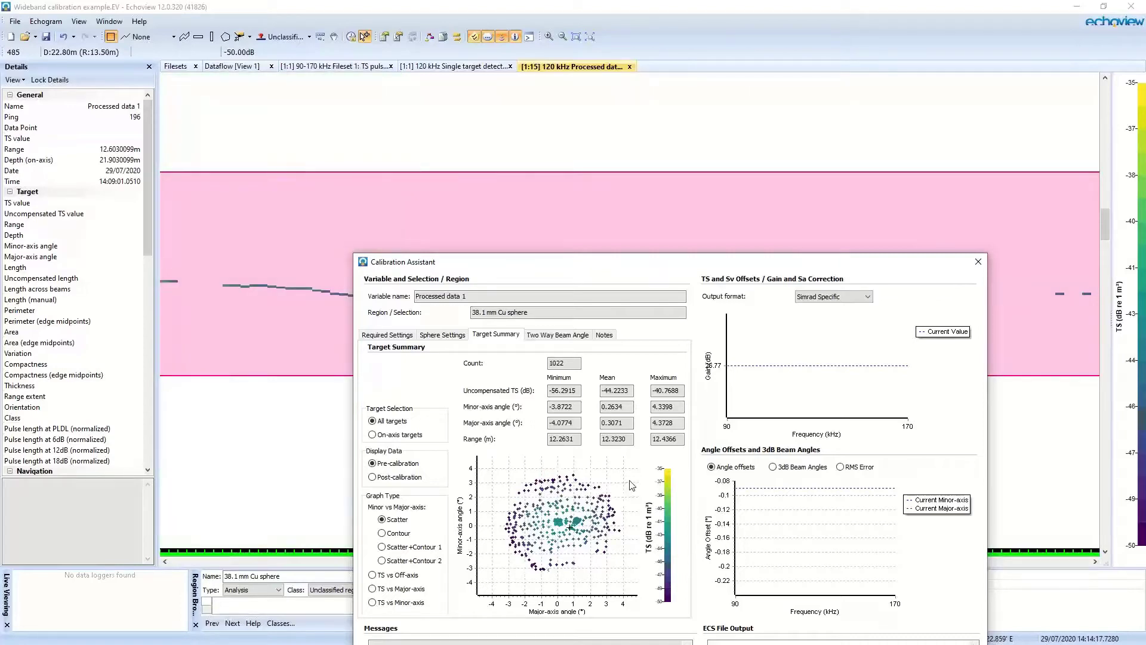
left_click_drag(659, 261, 633, 89)
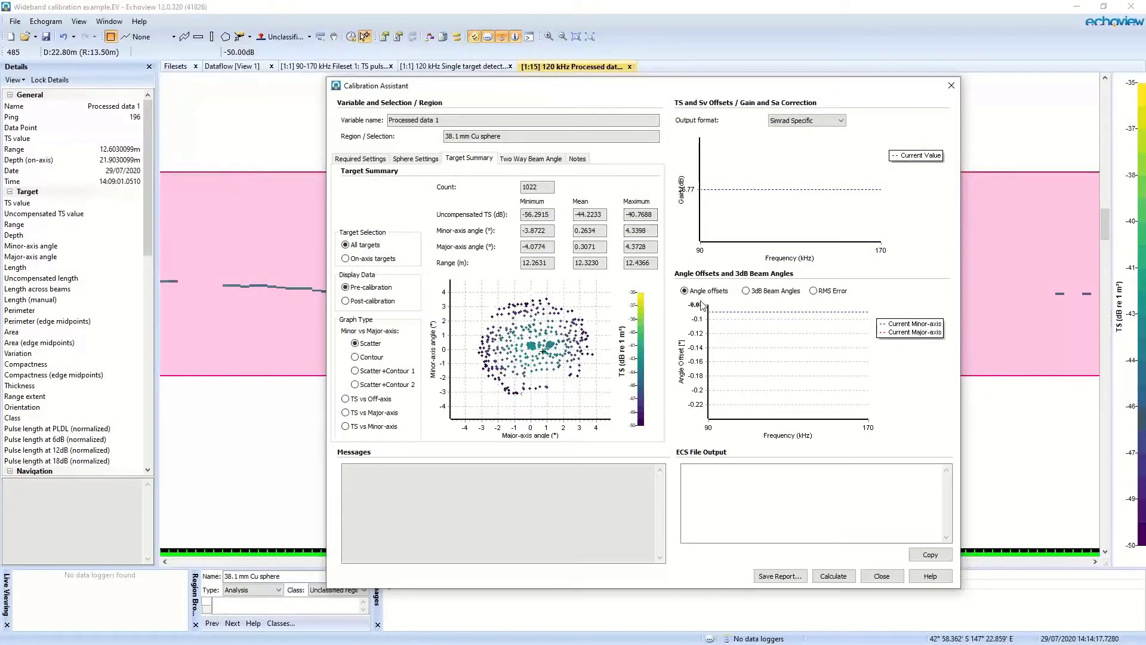
Calculate the calibration and review the 3dB Beam Angles, RMS Error and Angle offsets graphs and the ECS File Output
left_click(831, 580)
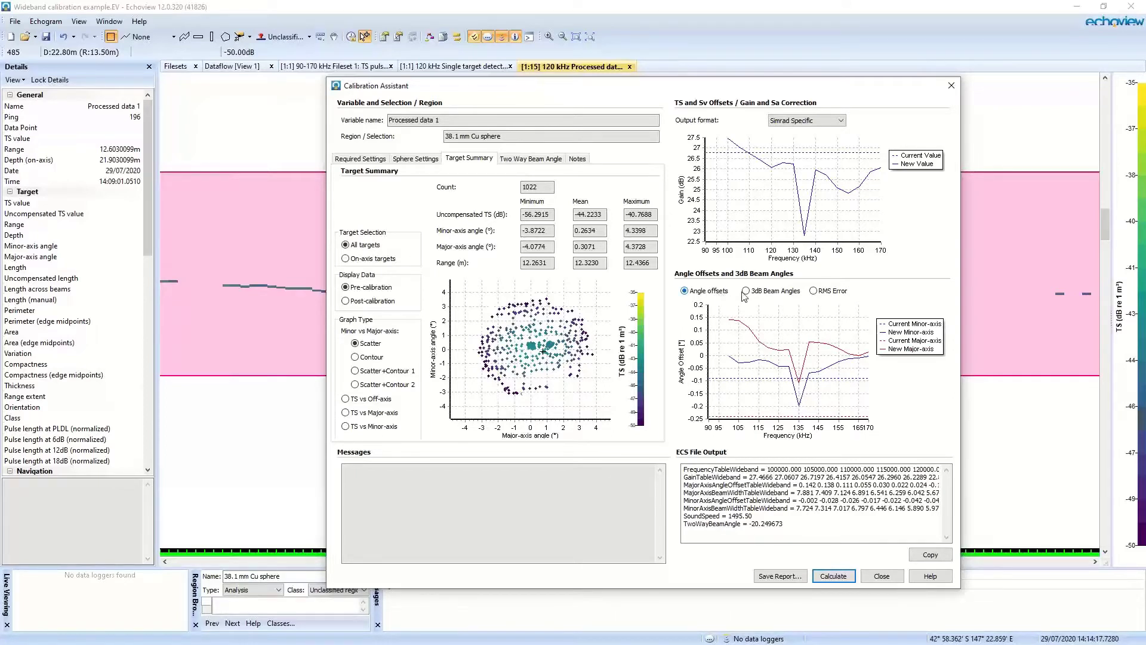
left_click(769, 292)
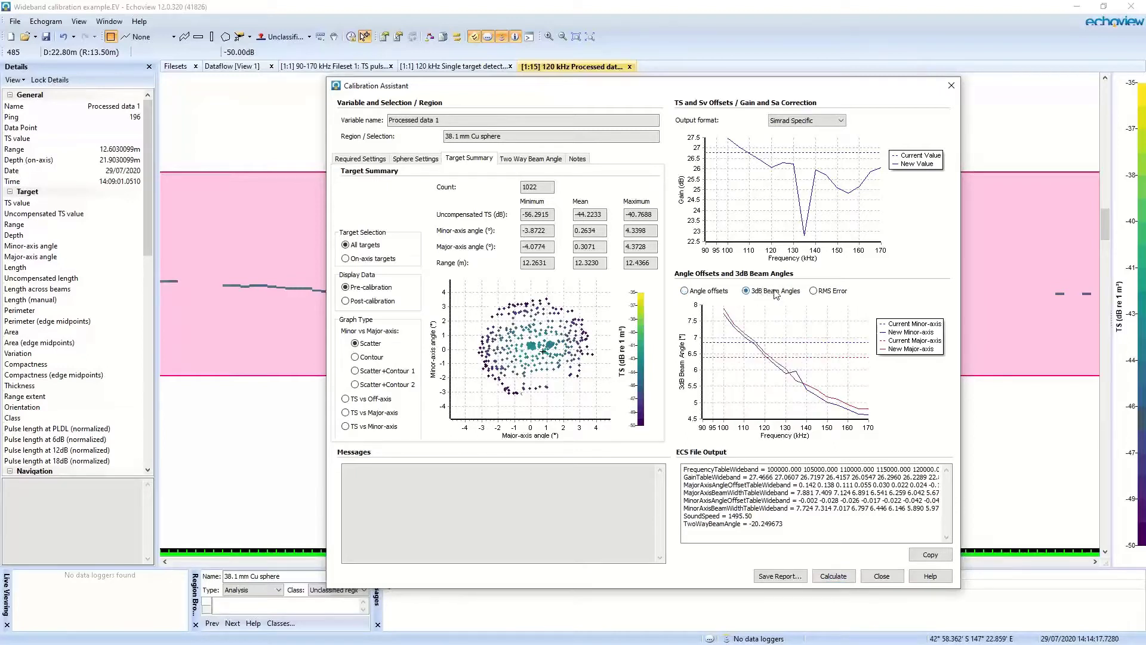
left_click(831, 291)
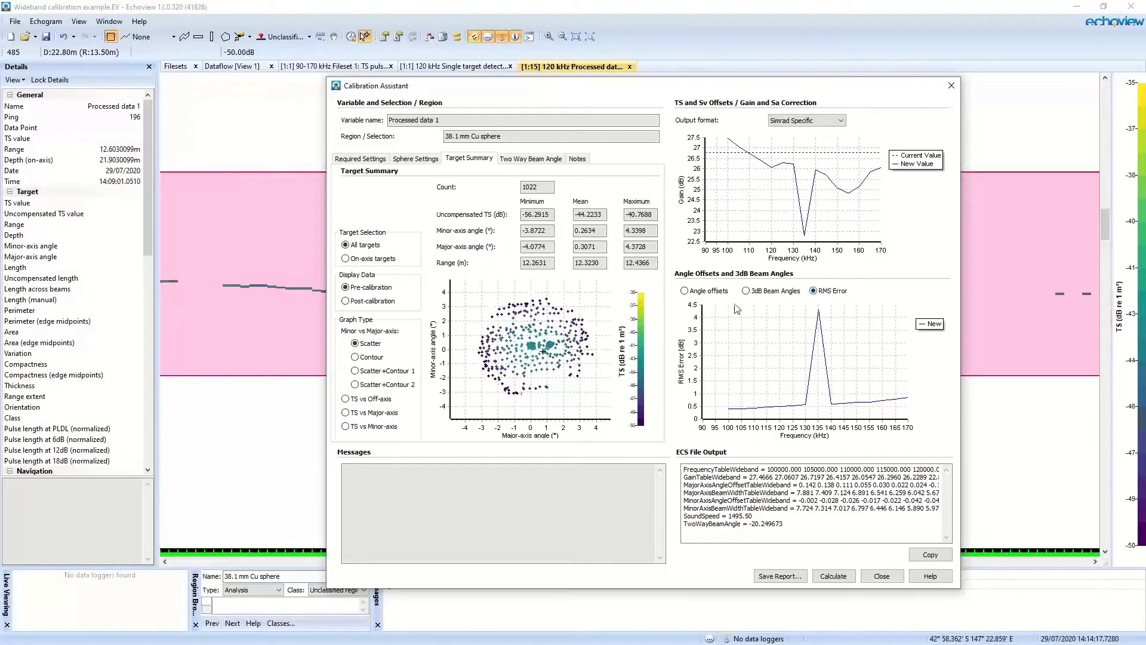
left_click(772, 293)
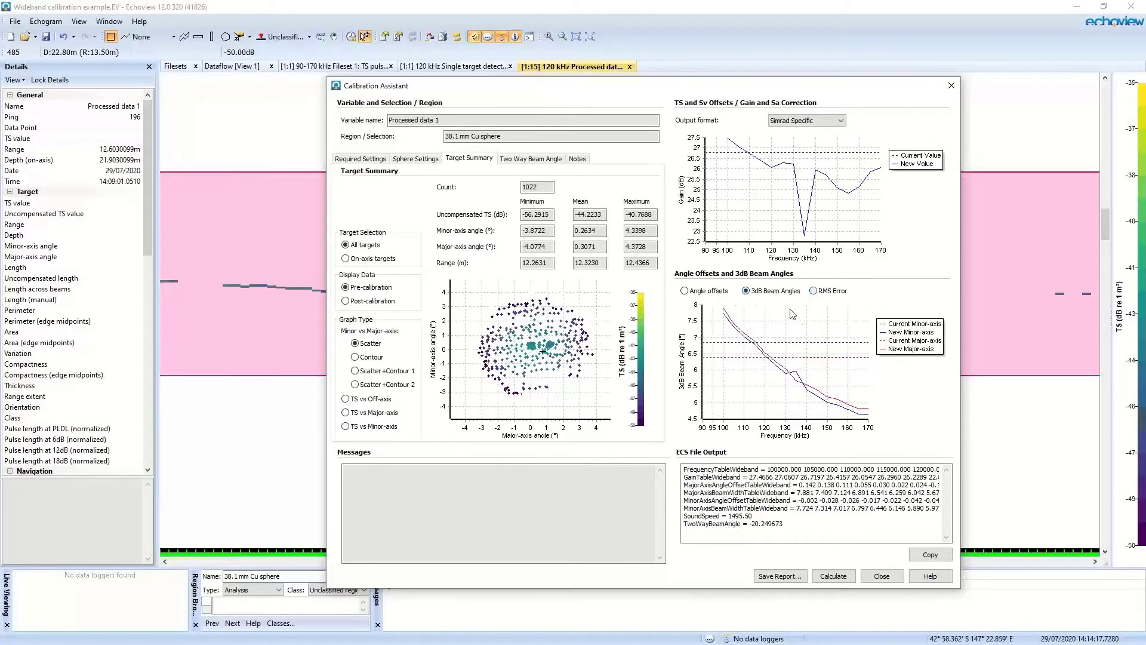
left_click(709, 292)
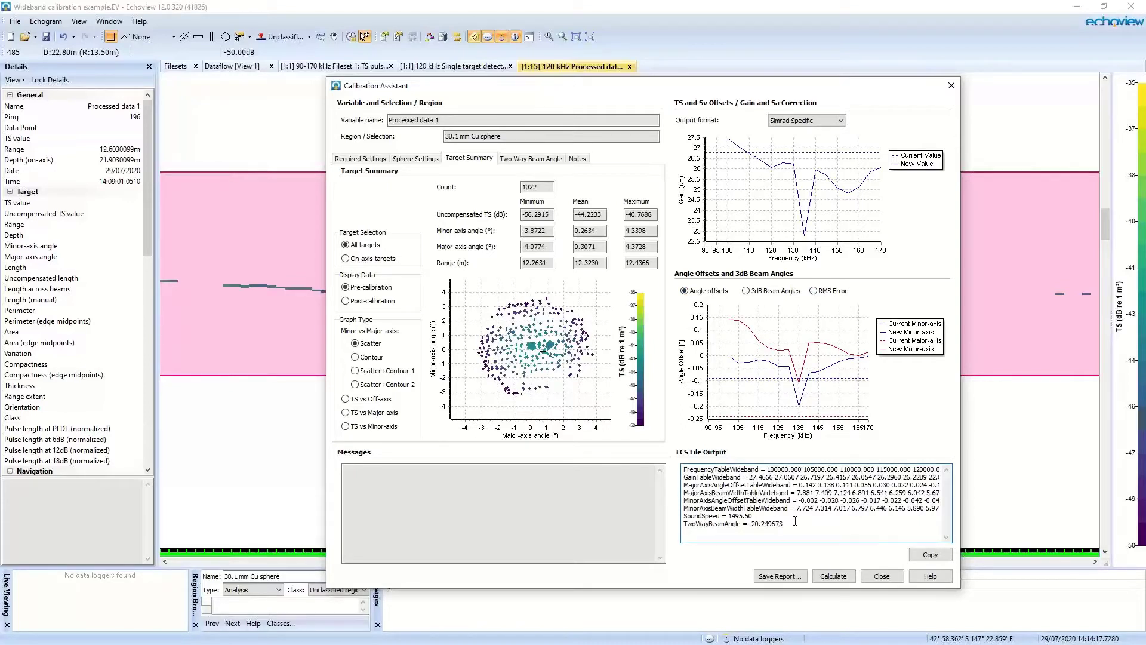
left_click_drag(795, 521, 636, 461)
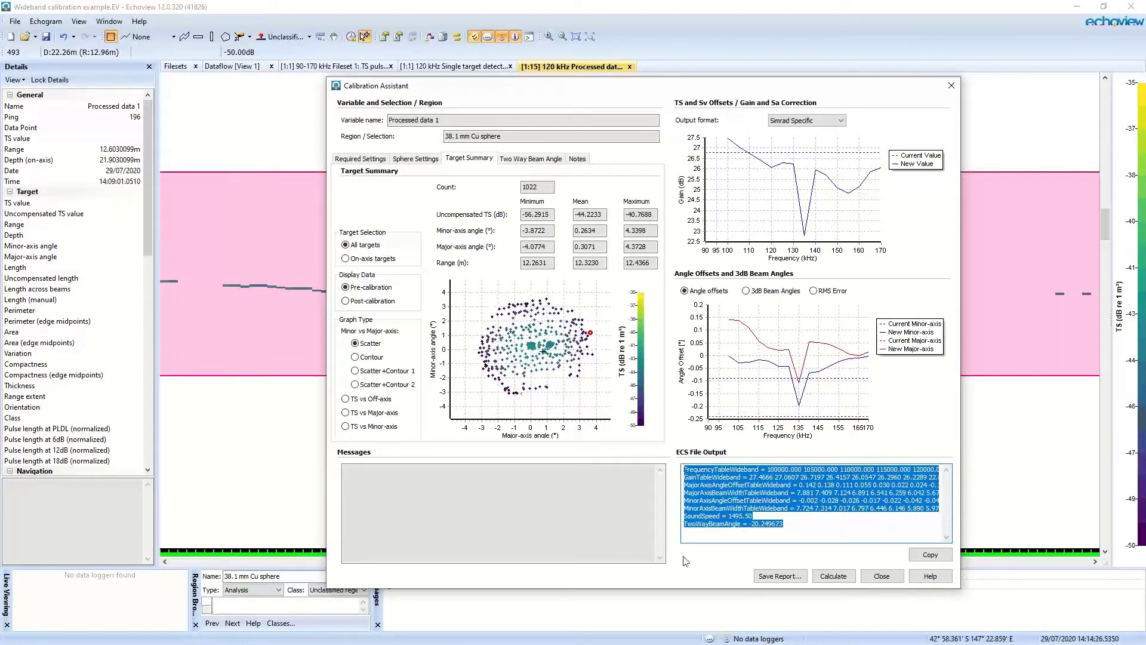
Save the calibration report as a text file named example in the Echoview 12 webinar folder on the Desktop
left_click(792, 577)
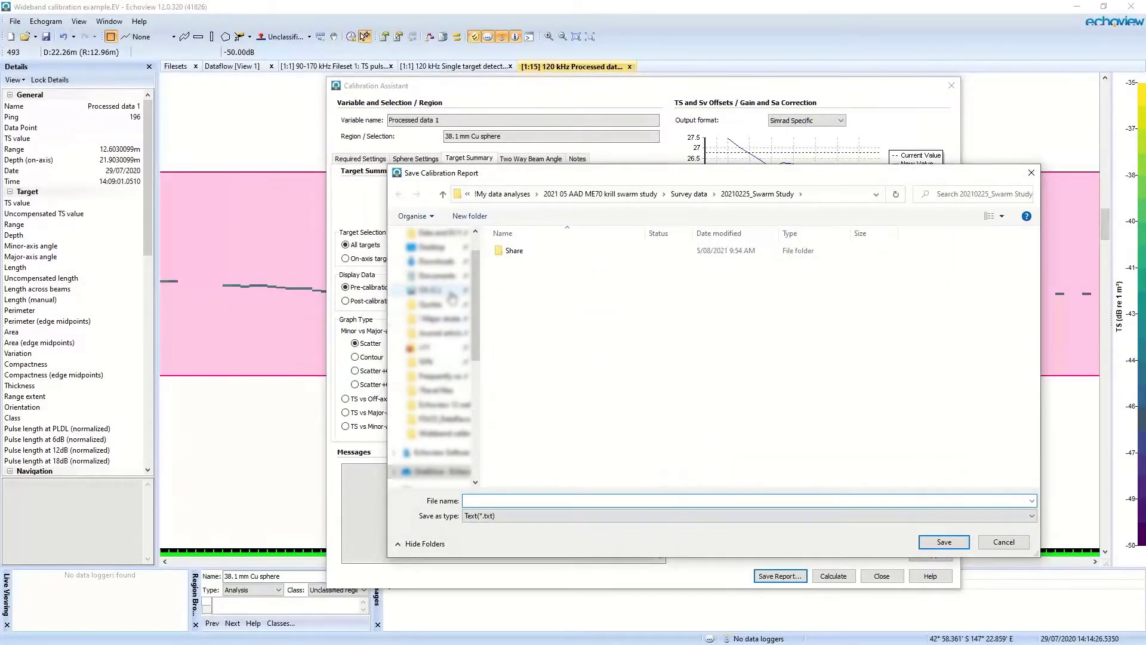
left_click(434, 247)
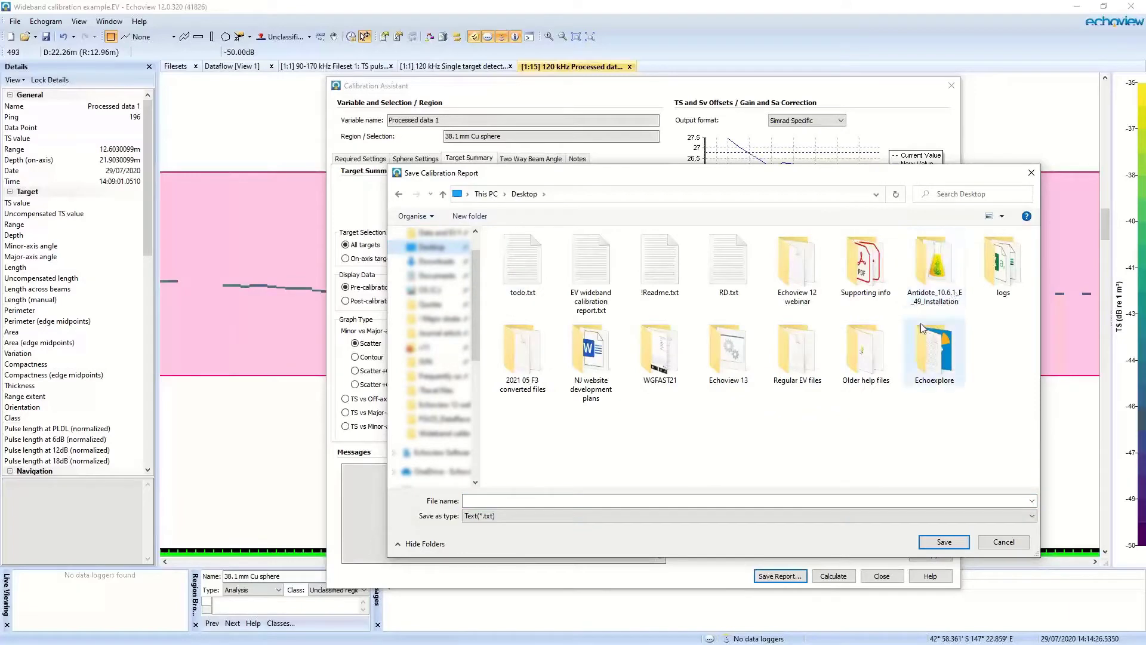
double_click(797, 266)
left_click(591, 501)
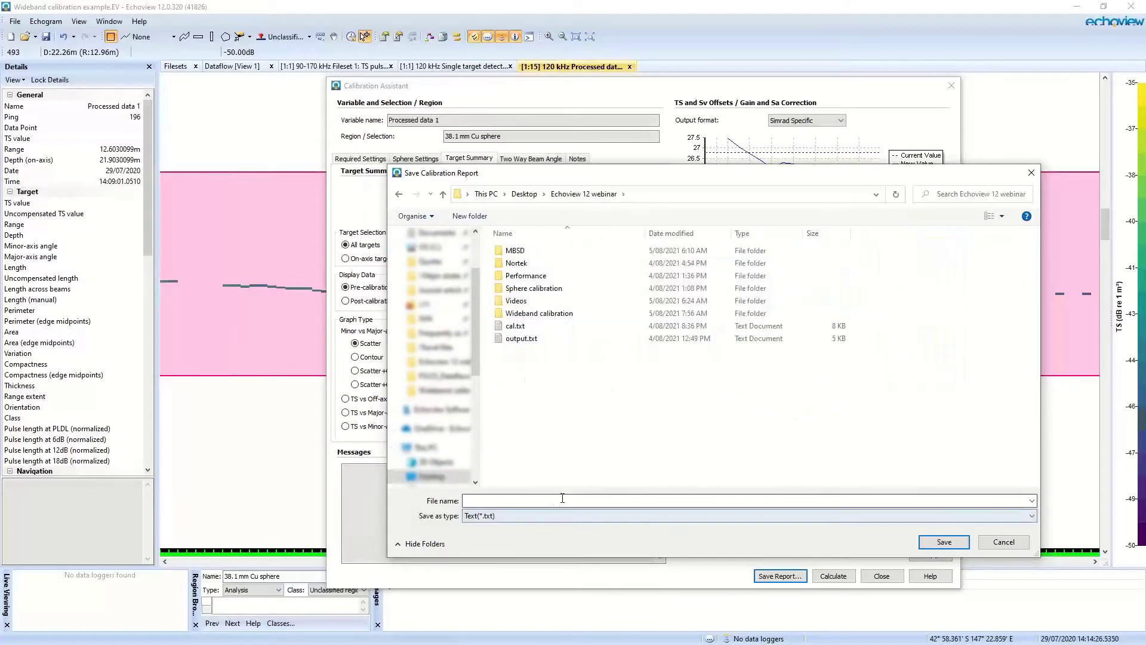
type("example")
key("Return")
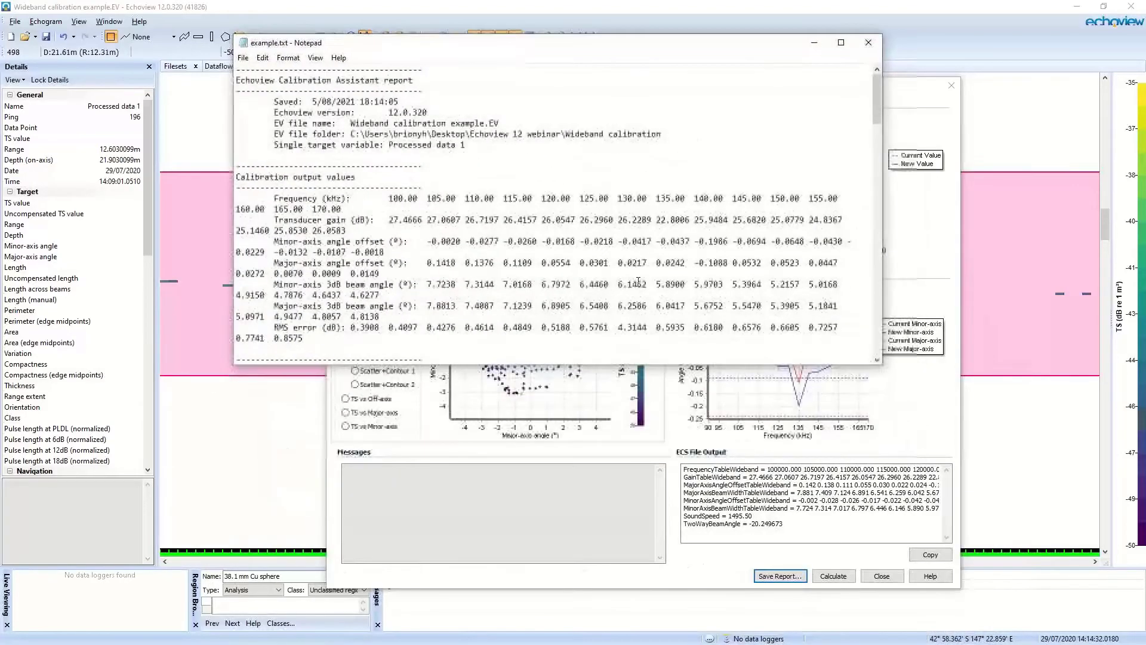
Enlarge the window of the example.txt report in Notepad and turn off word wrap
left_click_drag(678, 363, 668, 633)
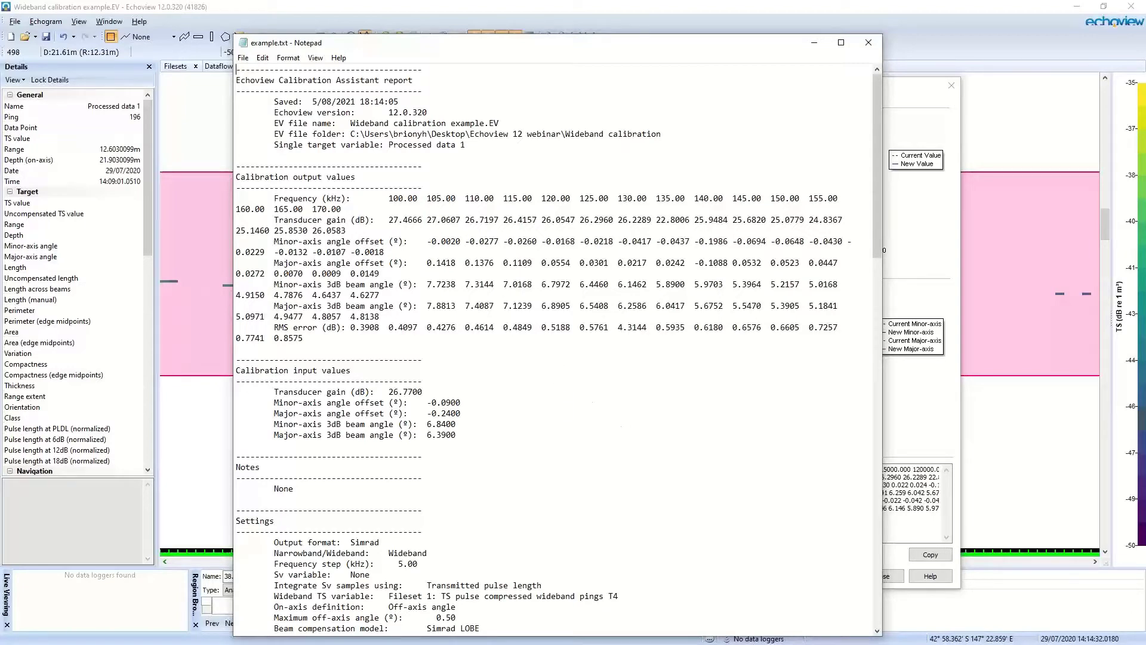
left_click(289, 57)
left_click(305, 70)
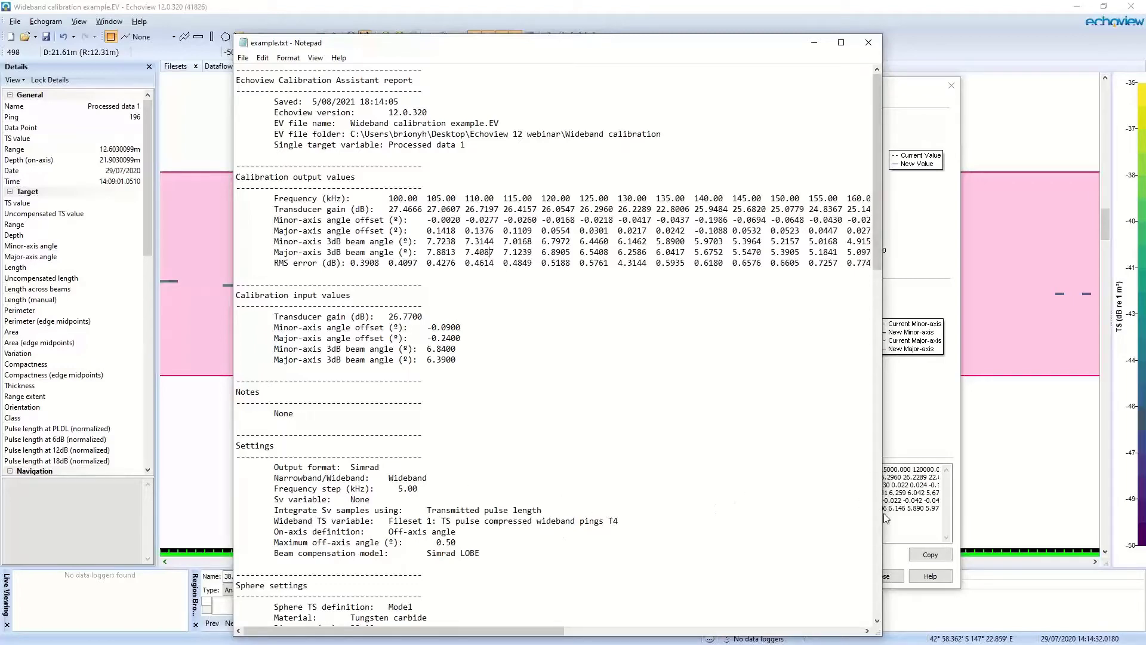
Review the report's sphere settings, beam angle correction, target summaries and ECS-format output, and close the report
left_click(877, 358)
left_click(878, 69)
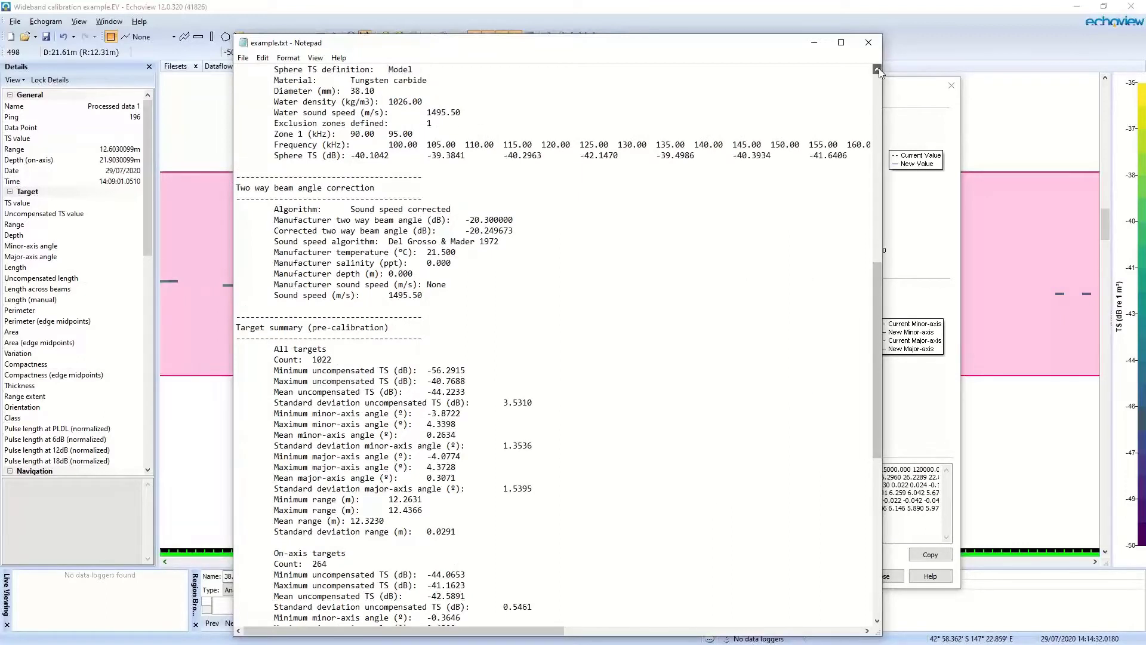
left_click(878, 69)
left_click(878, 69)
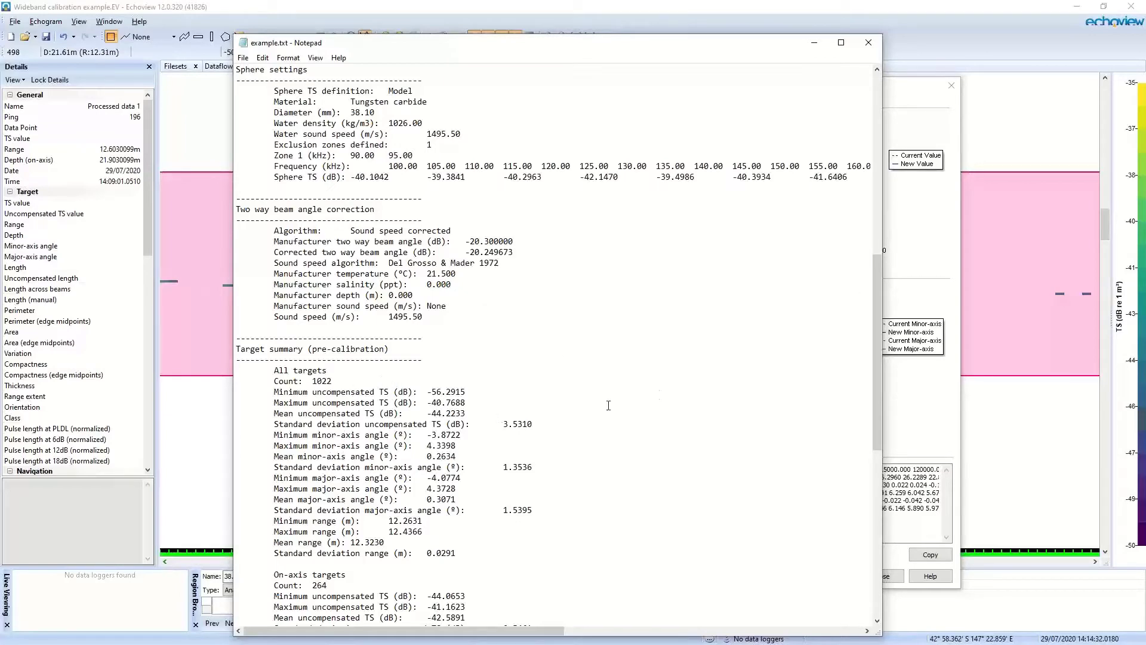
left_click(876, 540)
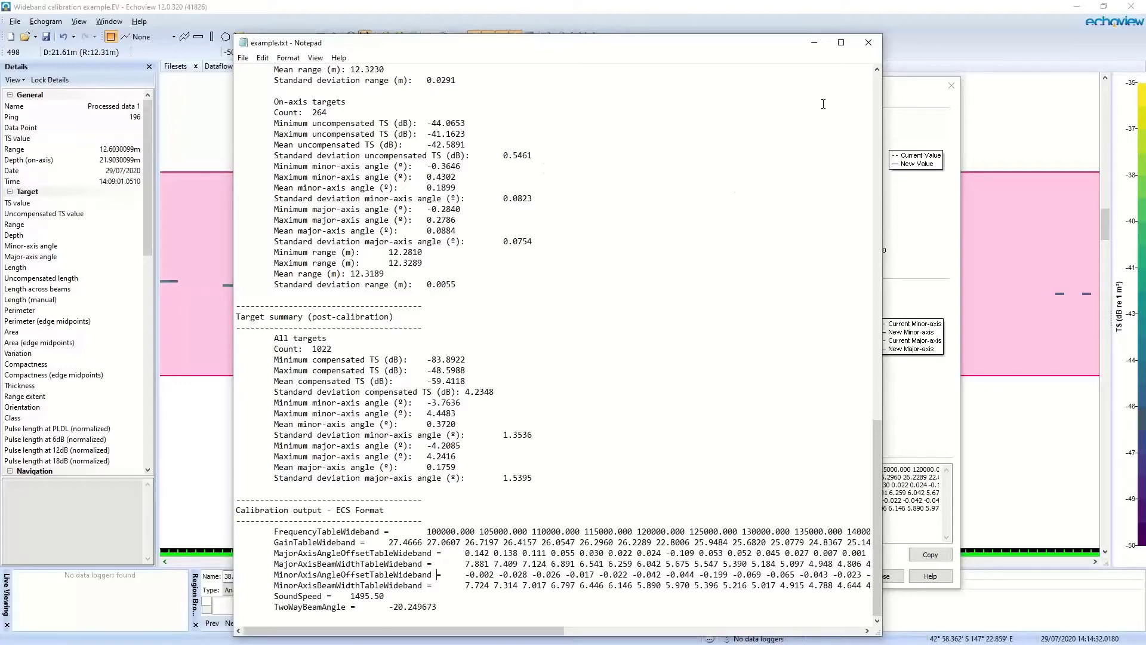
left_click(869, 42)
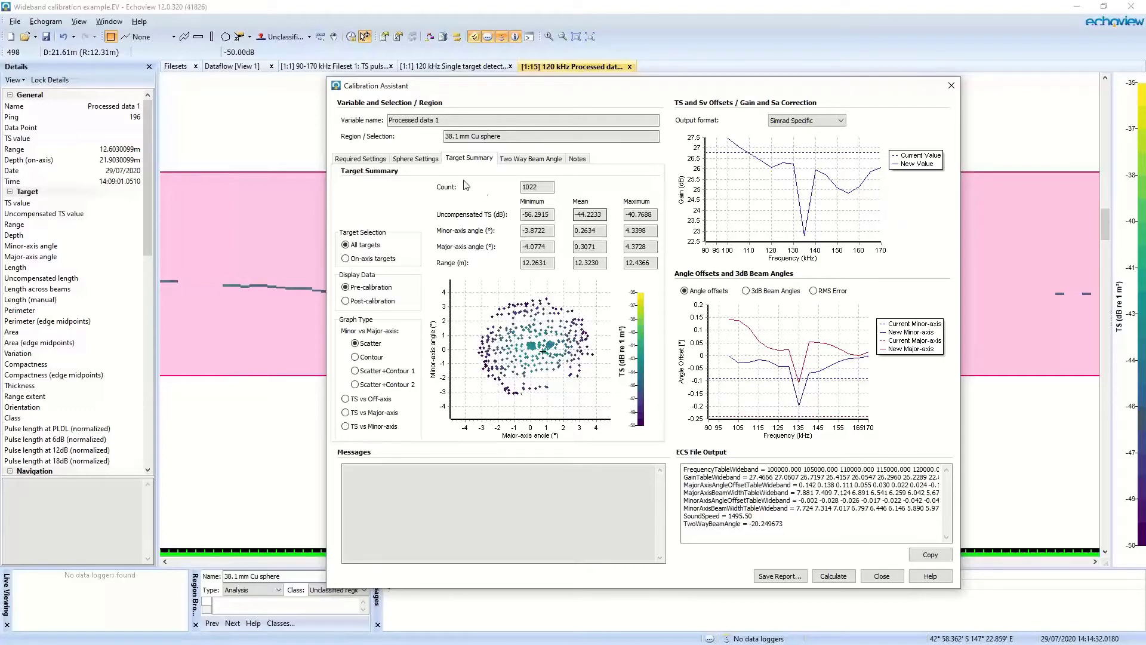
Check the off-axis angle limit in the required settings' on-axis definition and close the Calibration Assistant
left_click(371, 160)
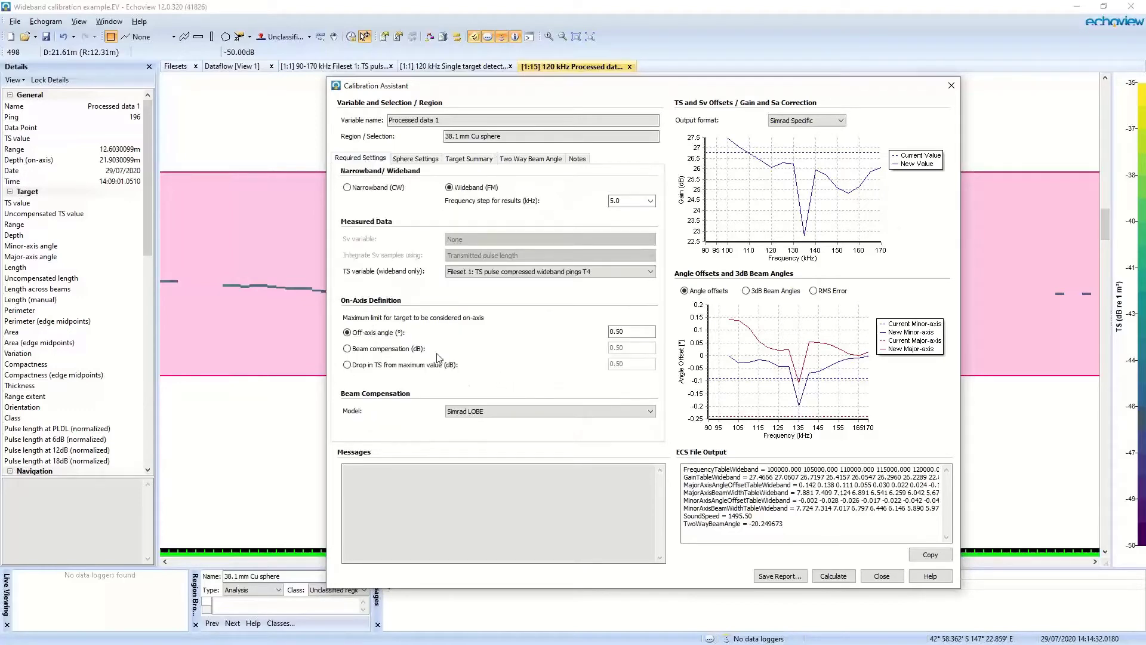
double_click(631, 332)
left_click(881, 575)
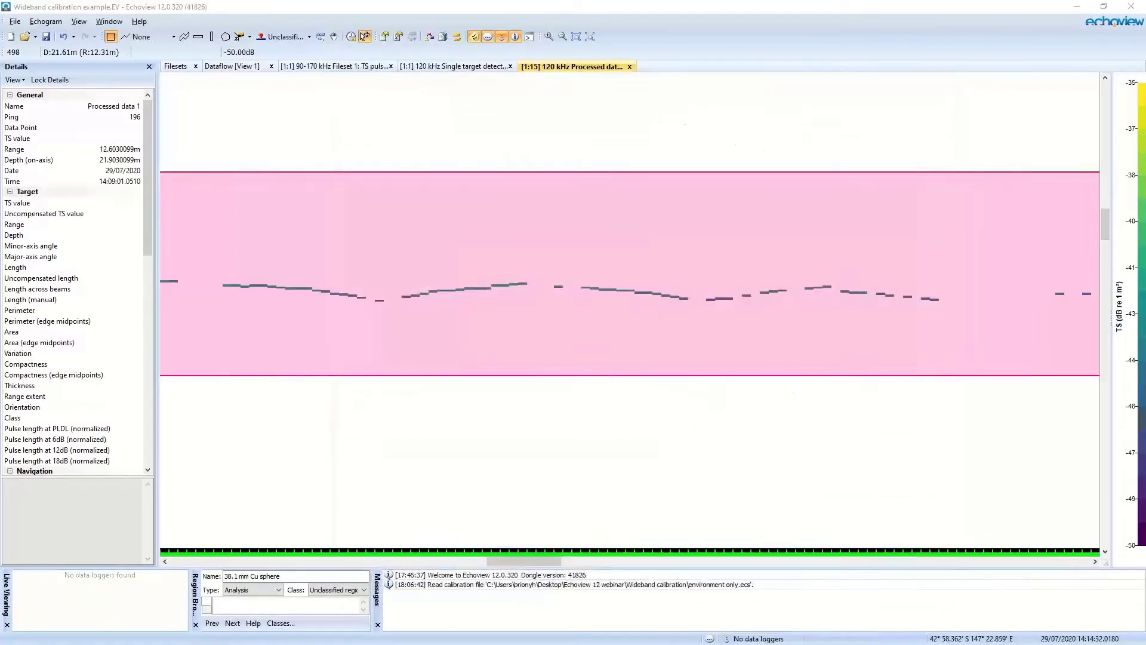
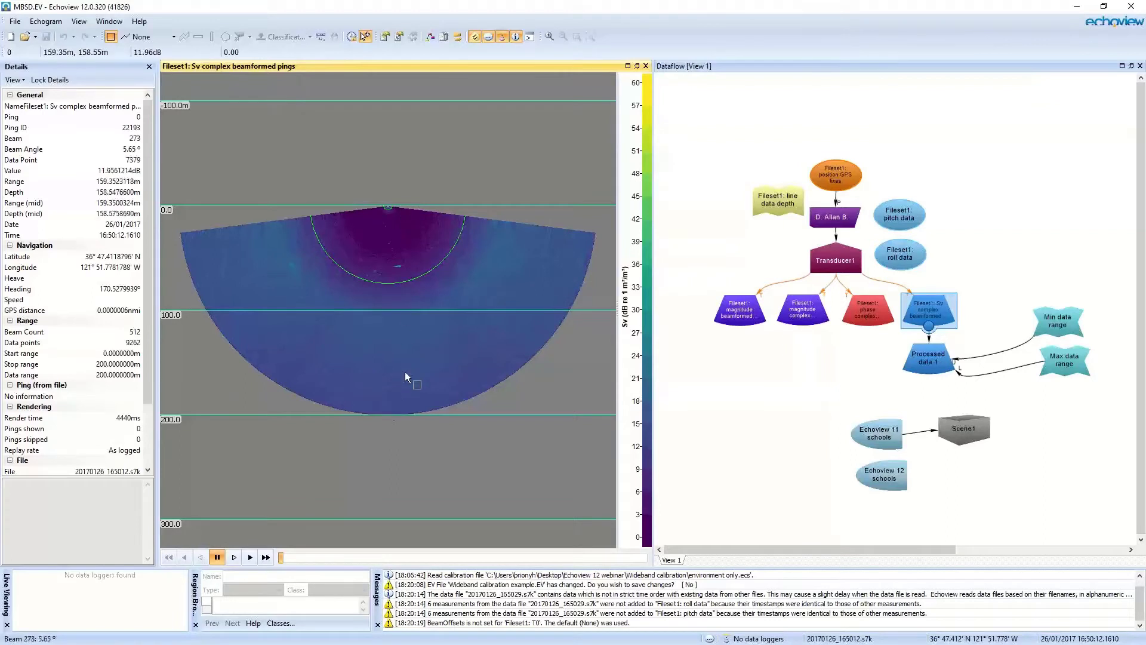
Examine the target area at about 60 m depth in the Sv complex beamformed pings echogram at pings 0, 49 and 18
left_click_drag(363, 246, 434, 289)
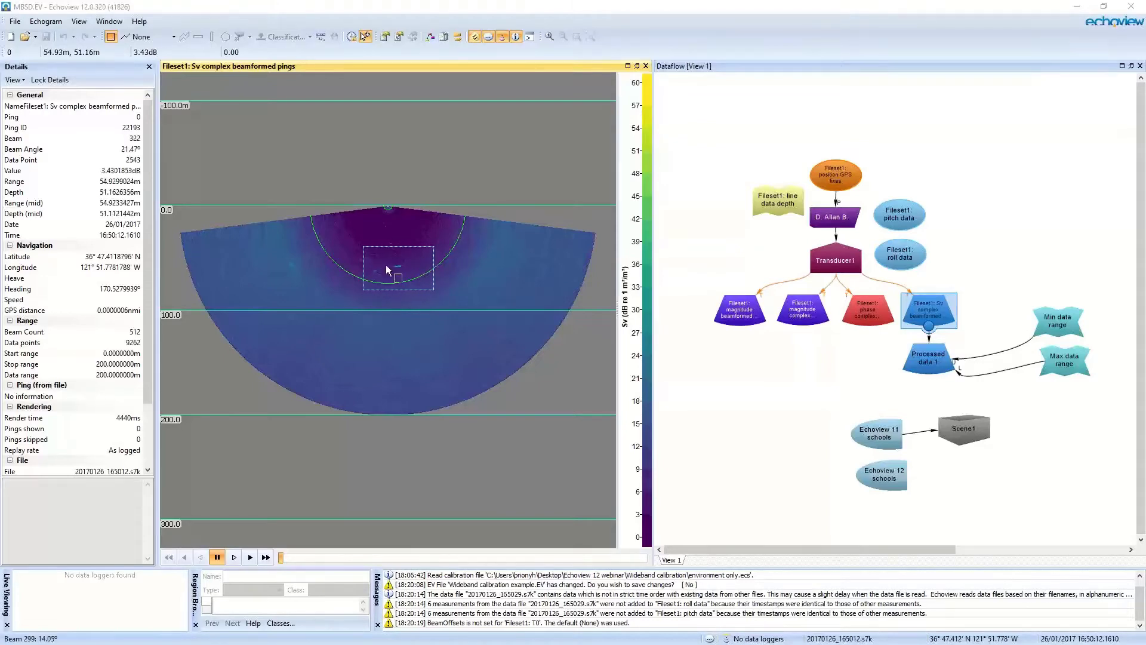
left_click_drag(385, 256, 426, 289)
left_click(426, 289)
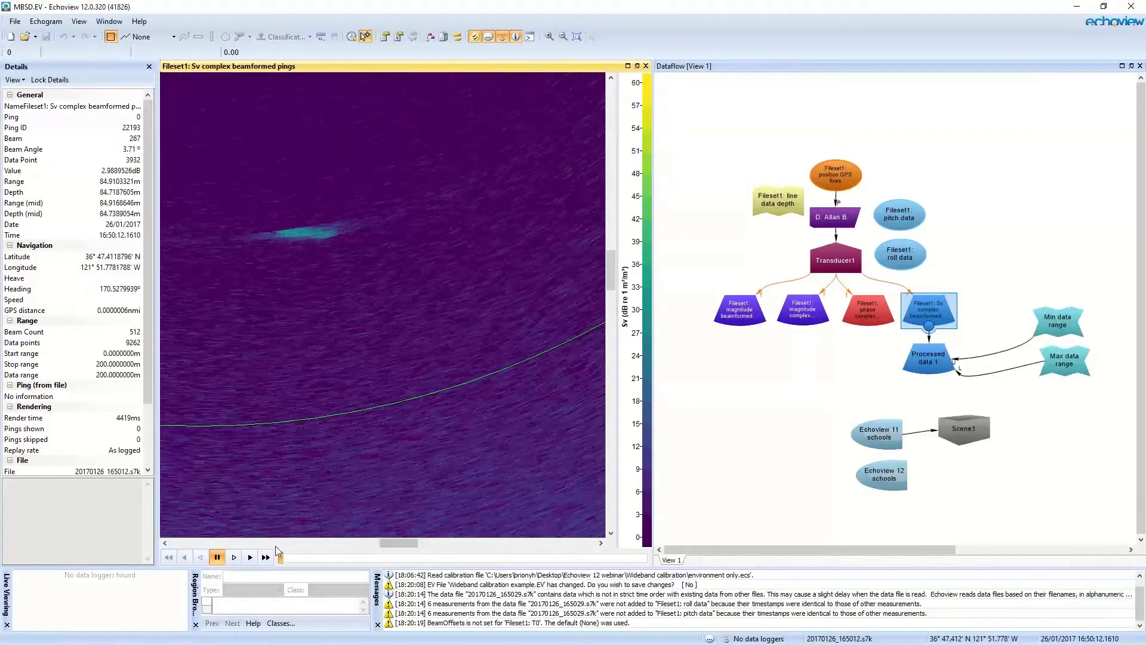
left_click_drag(281, 558, 468, 558)
scroll(383, 436, "down", 3)
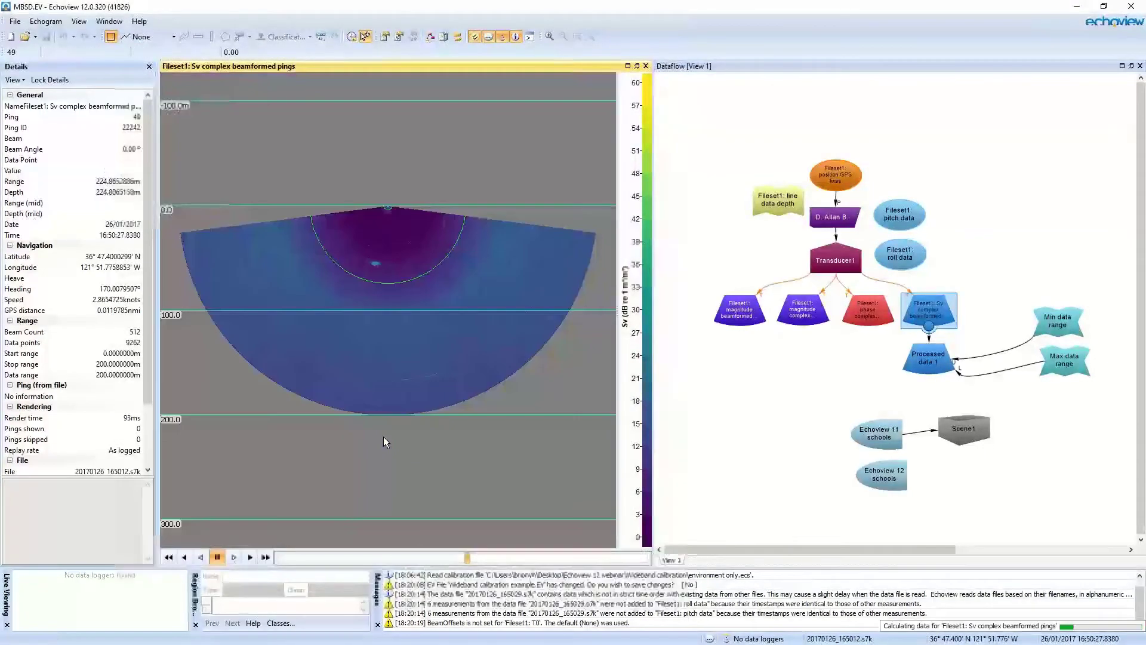
left_click_drag(363, 239, 401, 298)
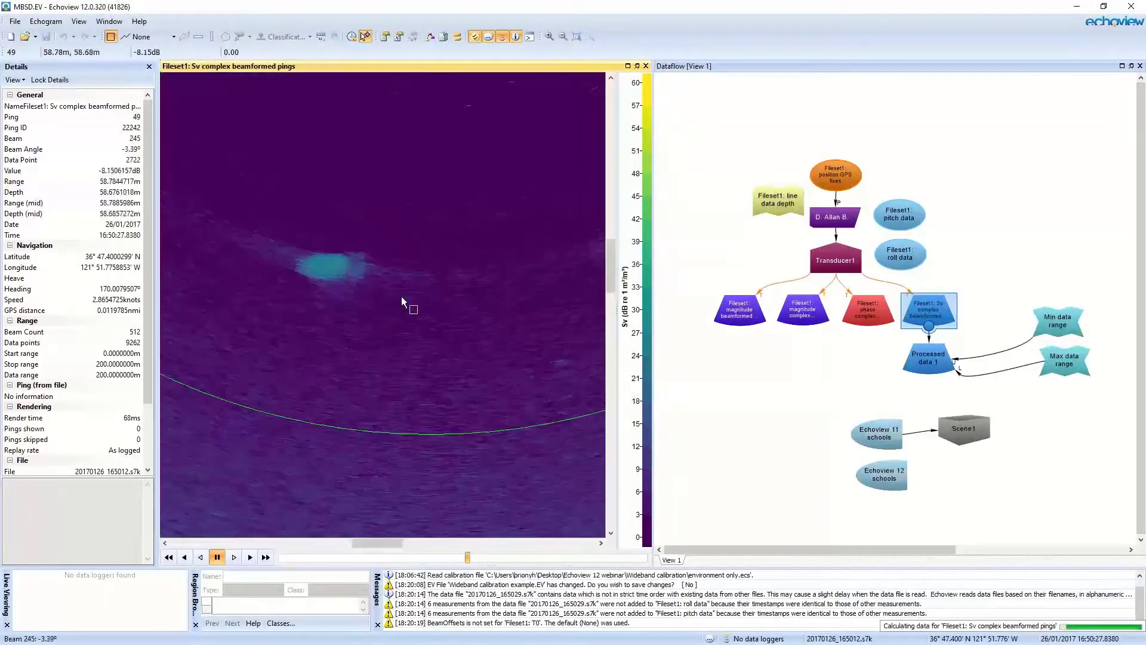
left_click_drag(467, 559, 341, 565)
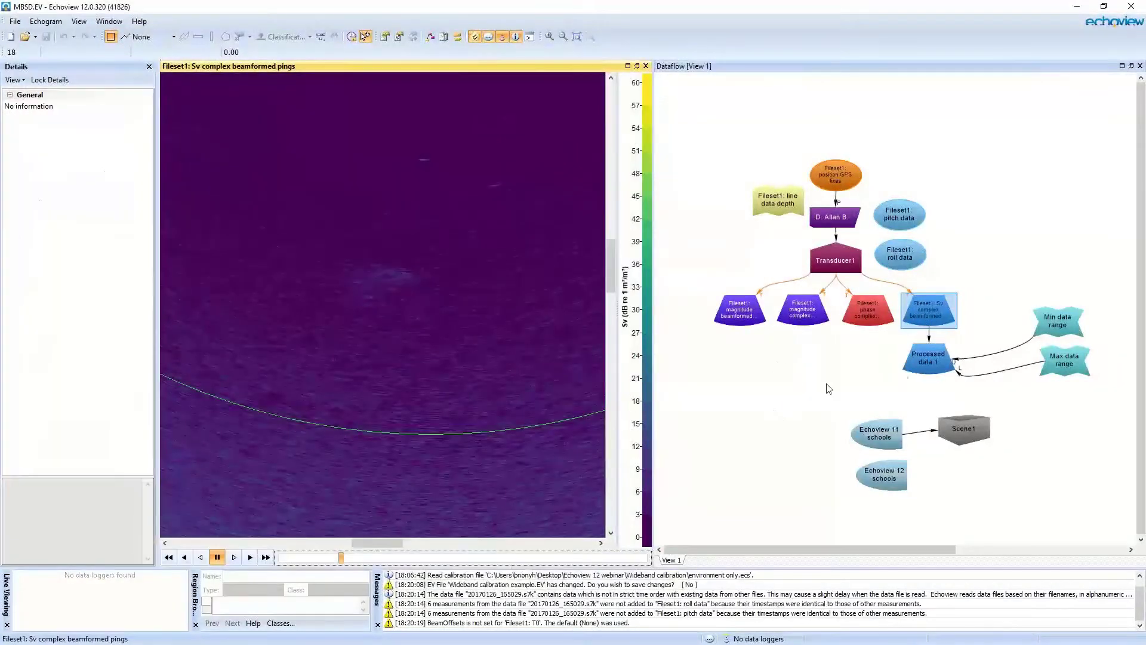
Open the Fileset1: Sv complex beamformed pings variable in a 4D window and close the echogram and Dataflow windows
right_click(927, 311)
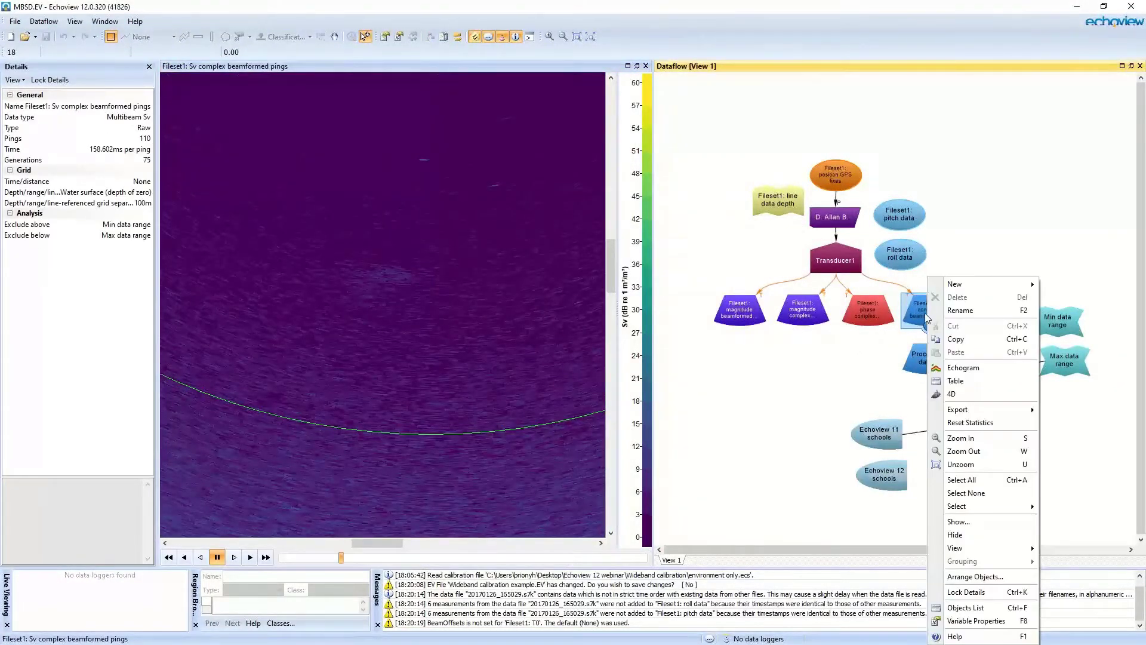
left_click(978, 394)
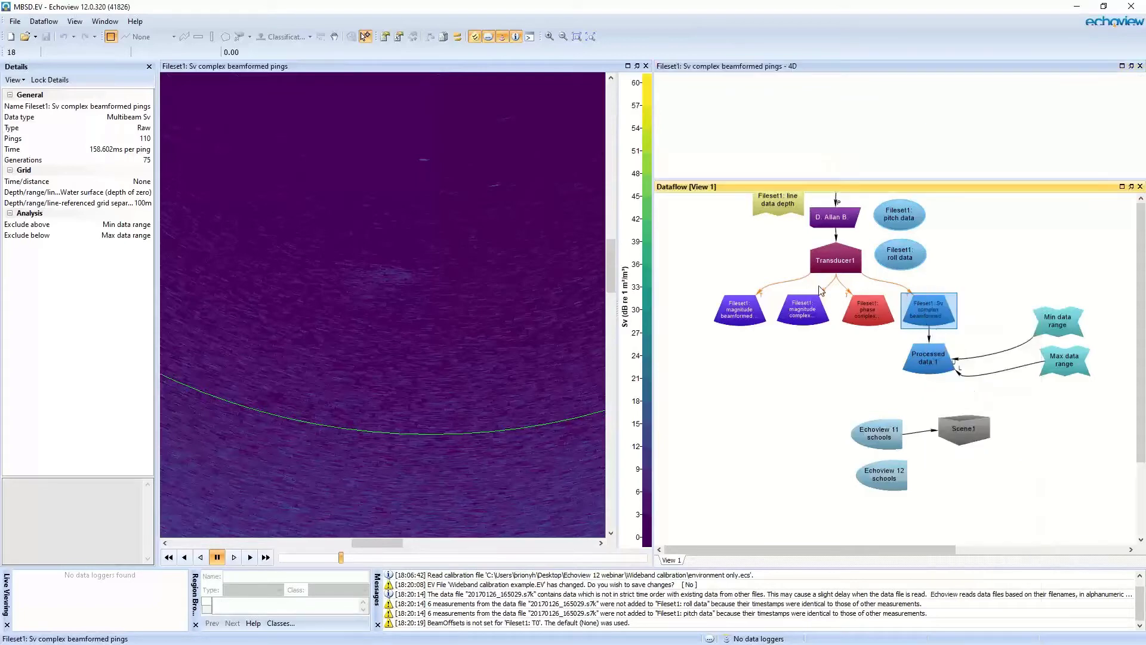
left_click(645, 66)
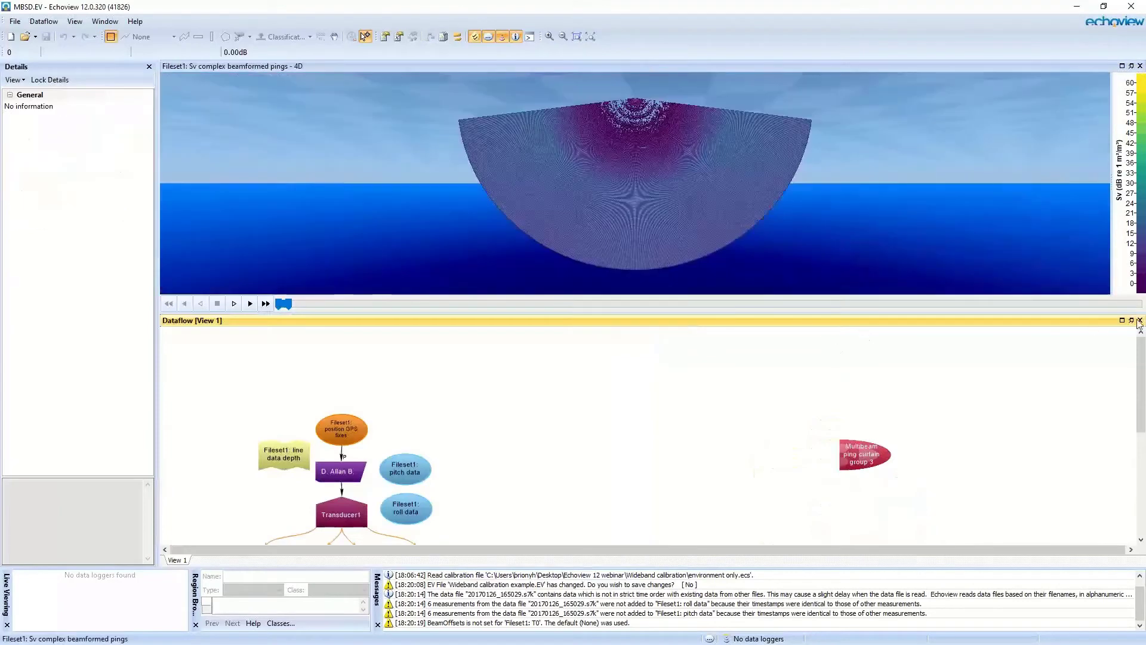
left_click(1140, 320)
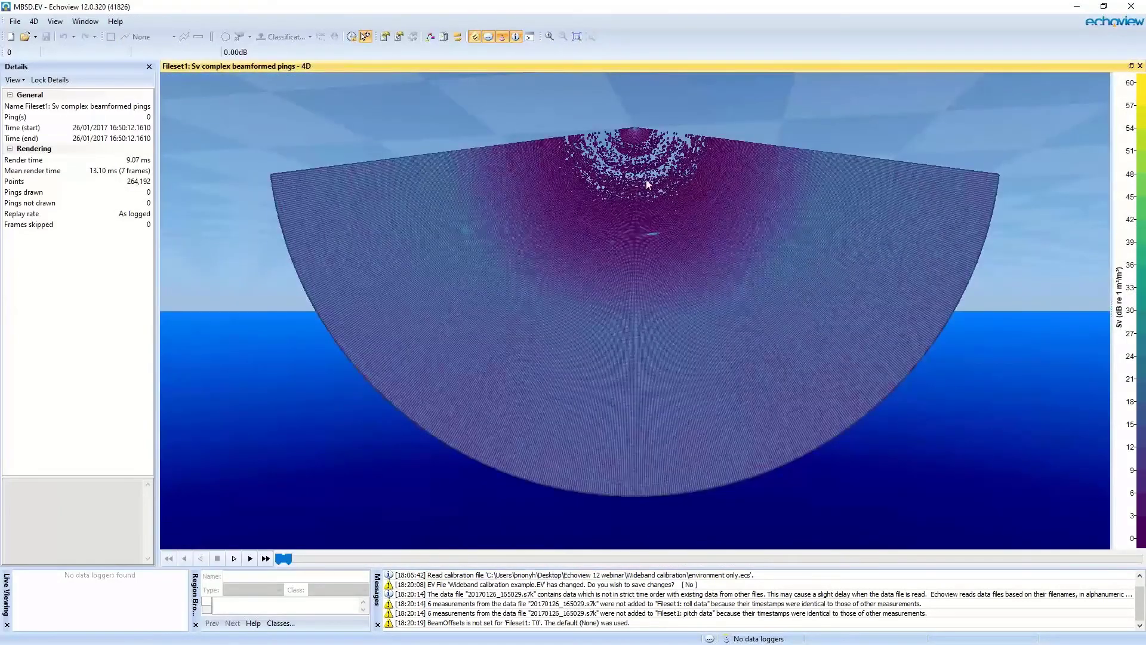
Display pings 40–43 in the 4D window, viewing the fans from slightly above the water
scroll(635, 185, "up", 10)
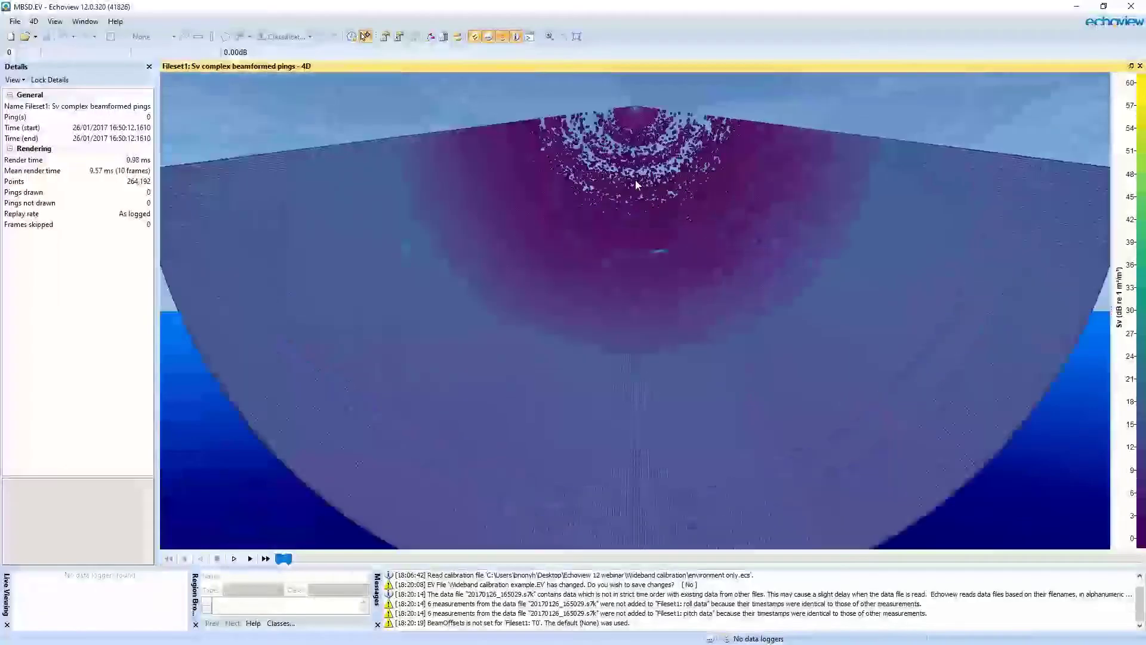
scroll(619, 241, "down", 10)
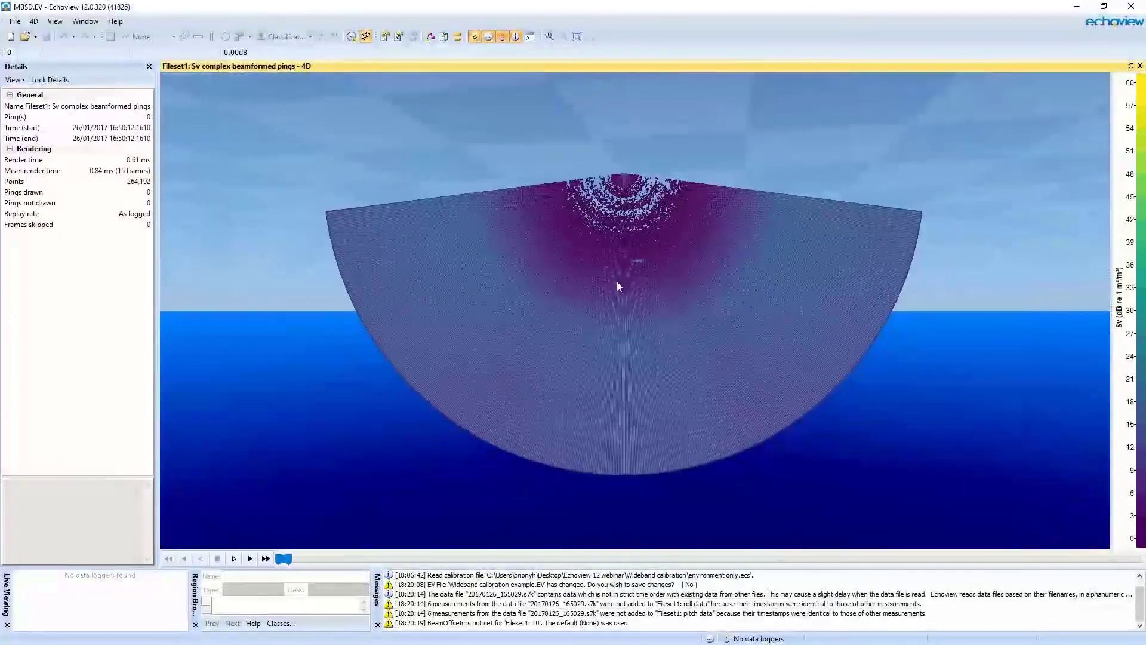
left_click_drag(618, 281, 622, 145)
left_click_drag(612, 281, 631, 364)
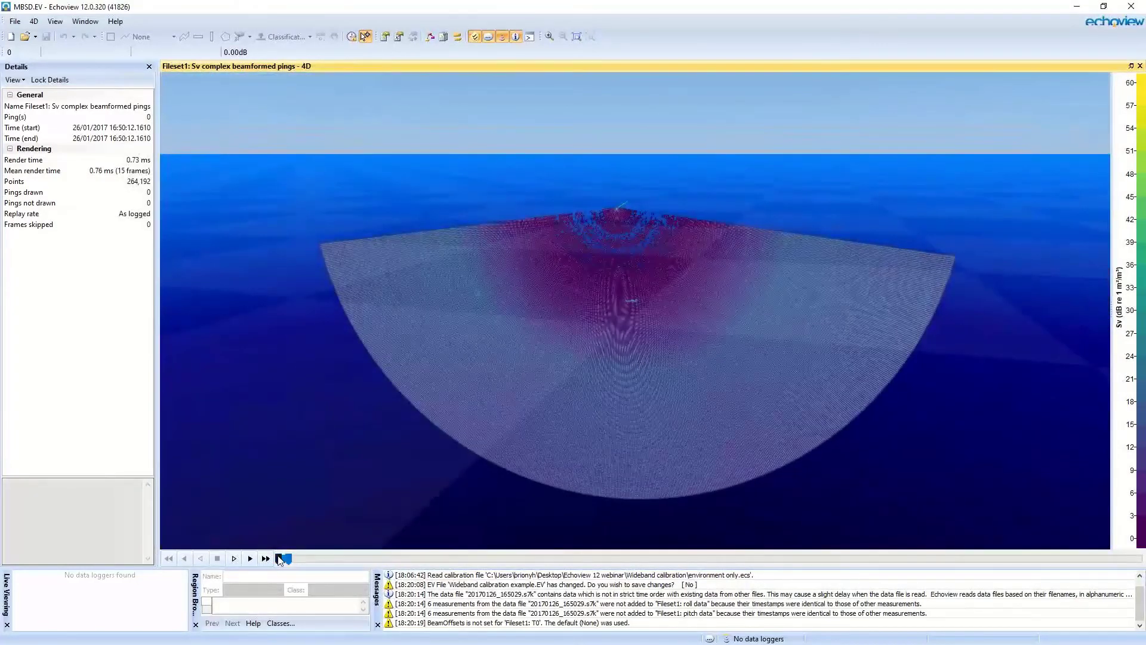
left_click_drag(290, 562, 612, 565)
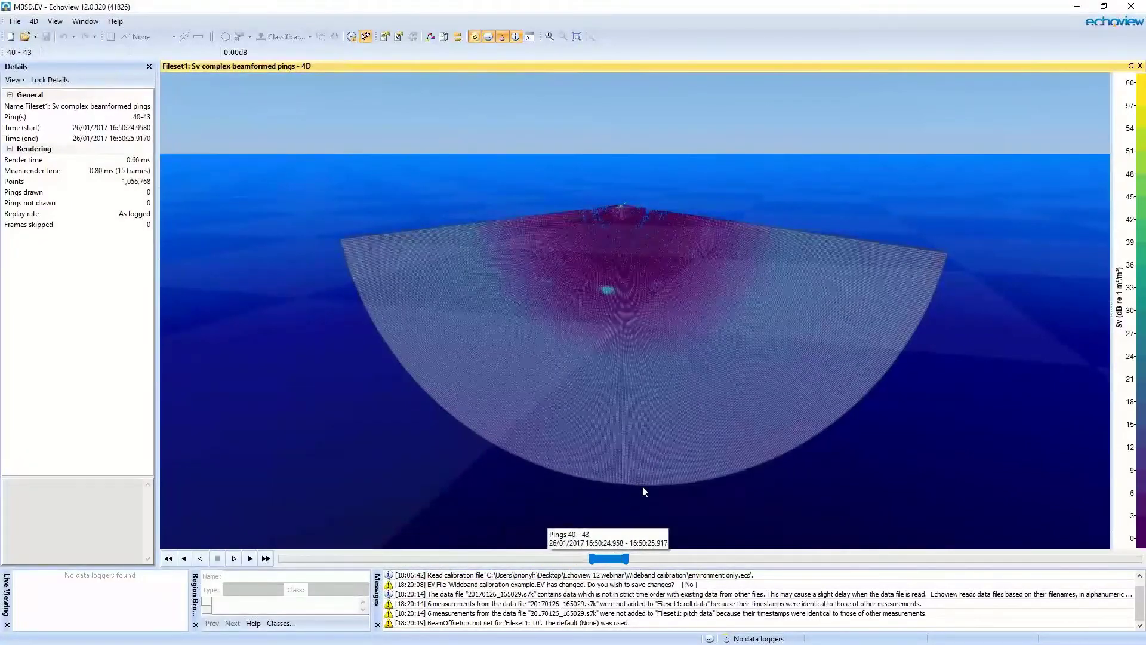
Raise the 4D window's colour display minimum to 15 dB to isolate the strong target near the centre
scroll(603, 292, "up", 3)
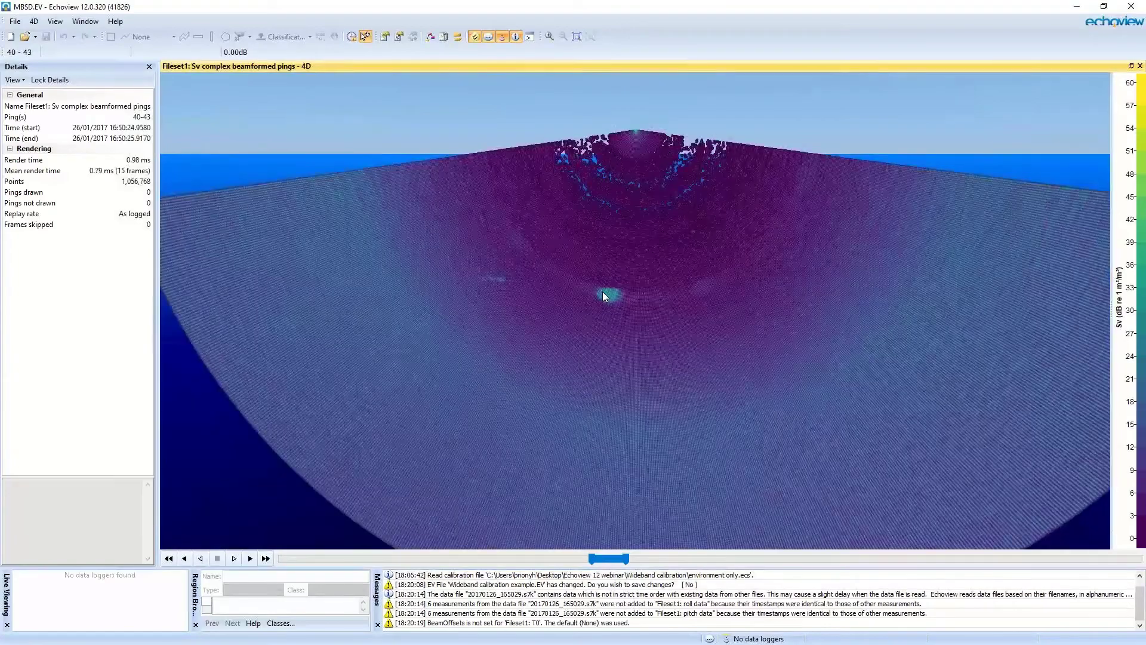
key("Down")
key("Down")
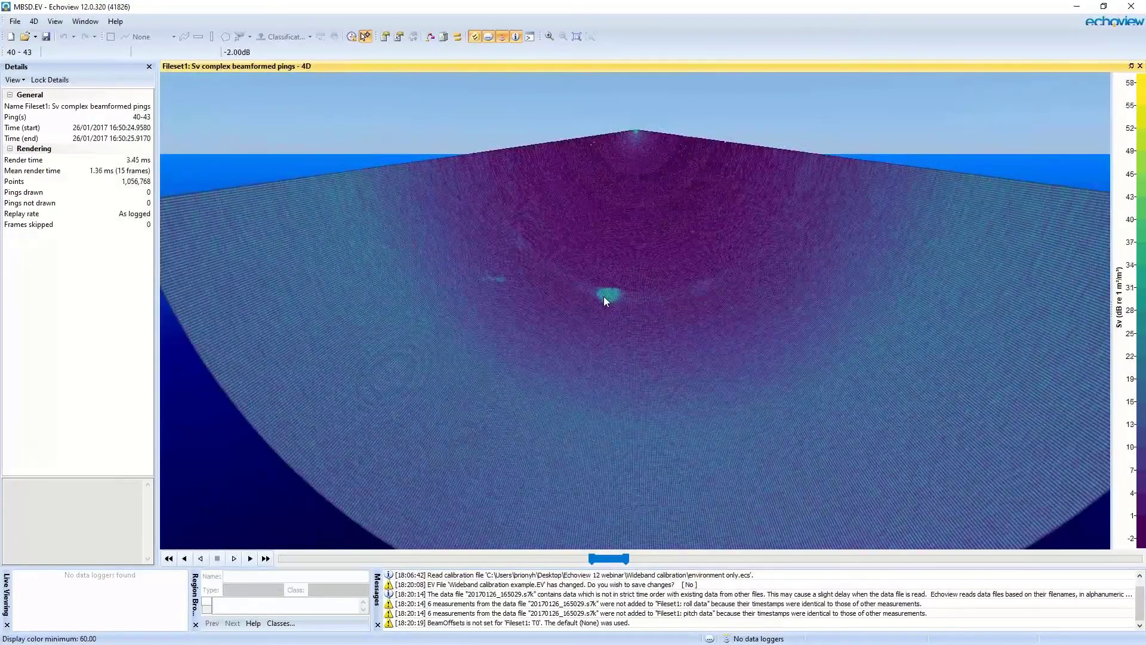
key("Up")
key("Up")
key("Up")
key("Up")
key("Up")
key("Up")
key("Up")
key("Up")
key("Up")
key("Up")
key("Up")
key("Up")
key("Up")
key("Up")
key("Up")
key("Up")
key("Up")
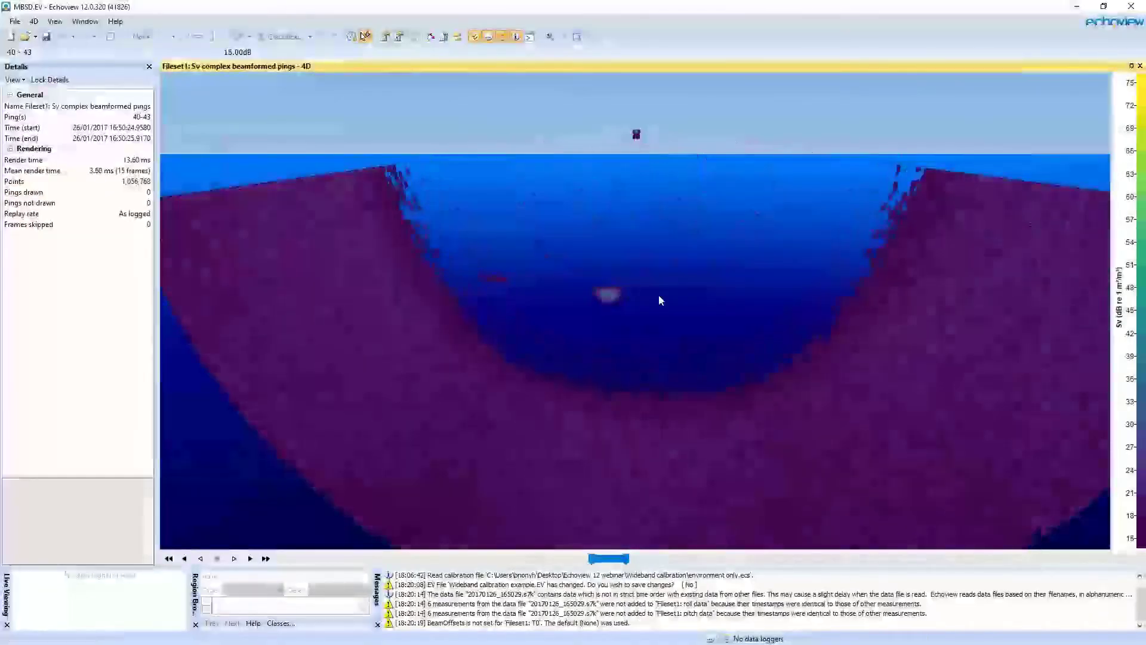
Widen the displayed range to pings 38–44 and inspect the isolated target from a higher angle
scroll(612, 289, "up", 5)
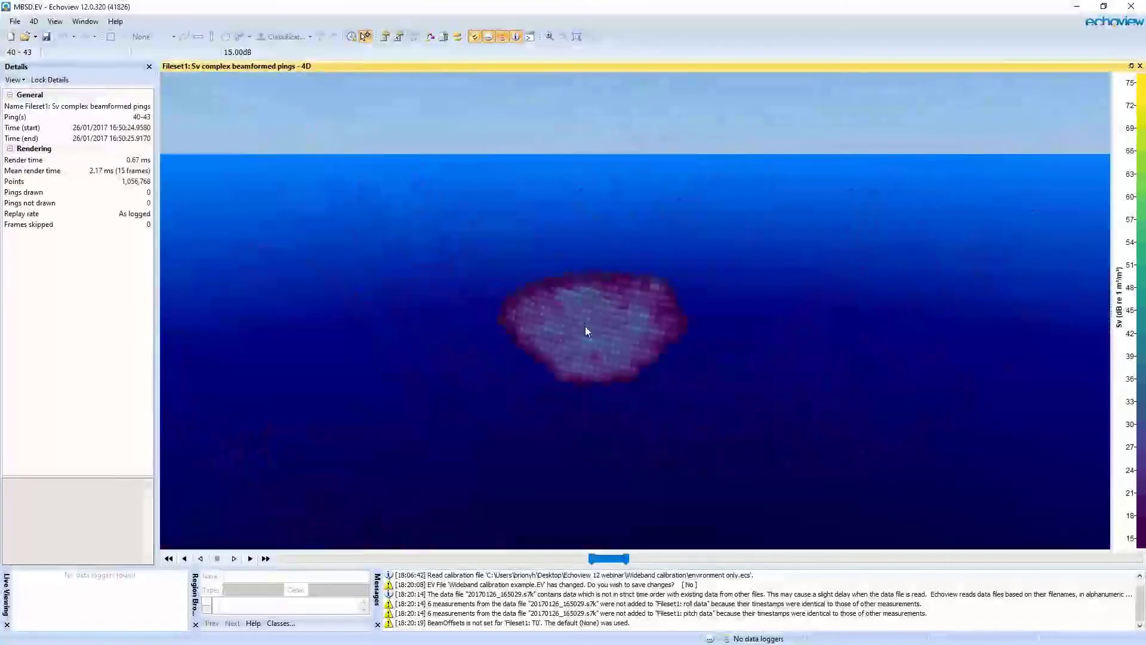
left_click_drag(588, 558, 634, 558)
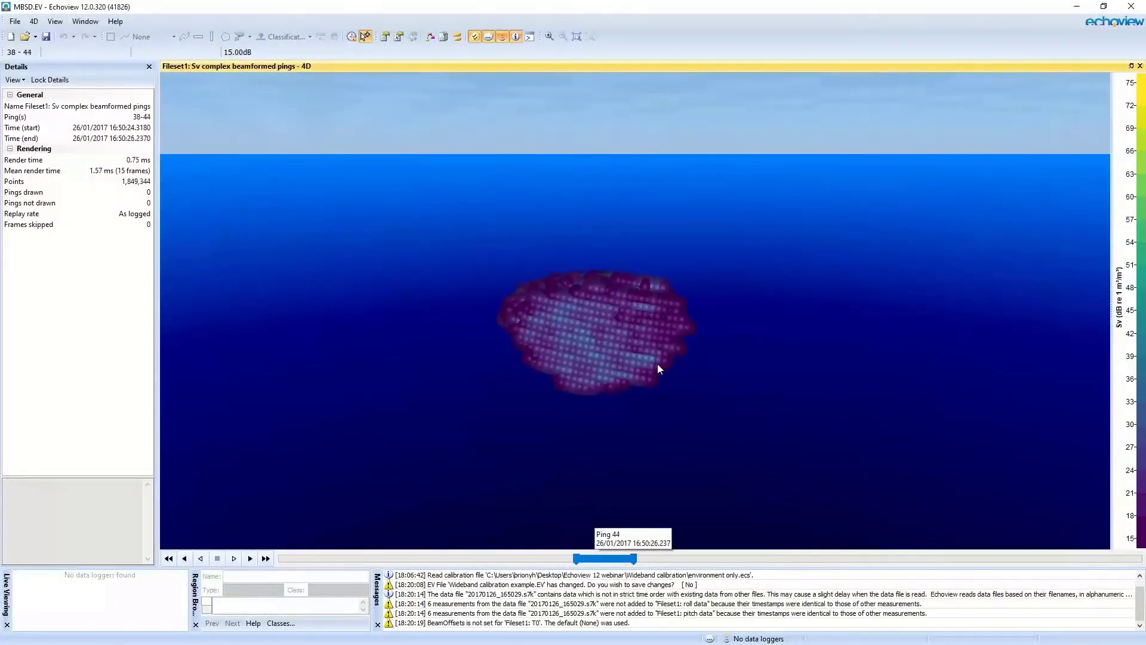
left_click_drag(602, 390, 577, 335)
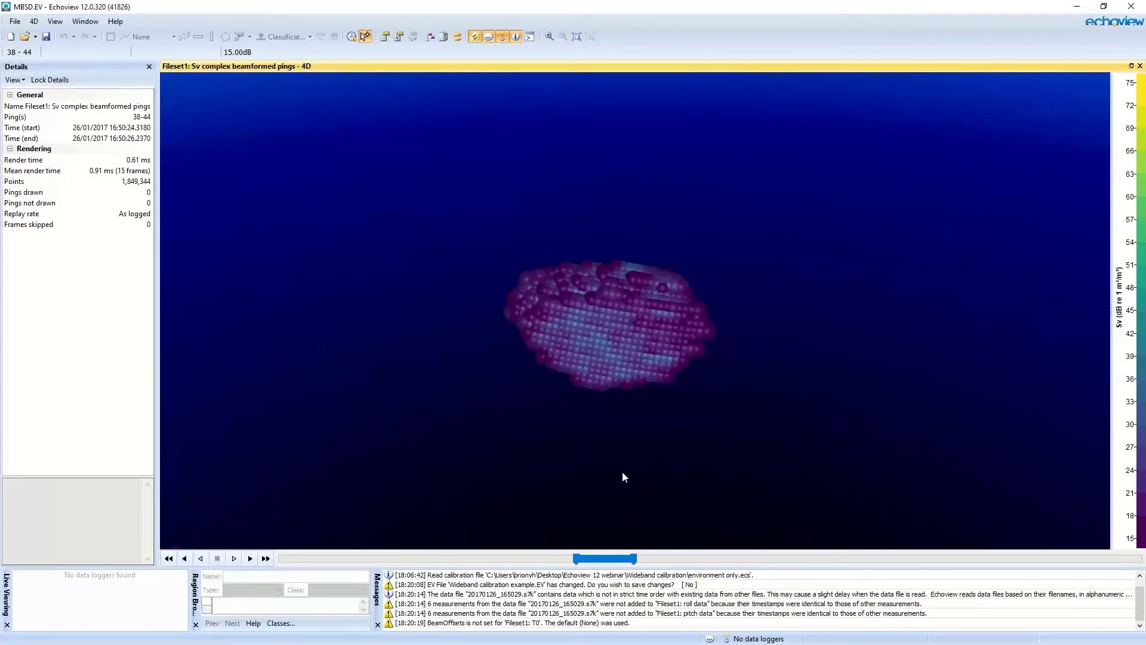
Lower the colour display minimum to -8 dB and view the complete ping fans obliquely from above
scroll(638, 345, "down", 5)
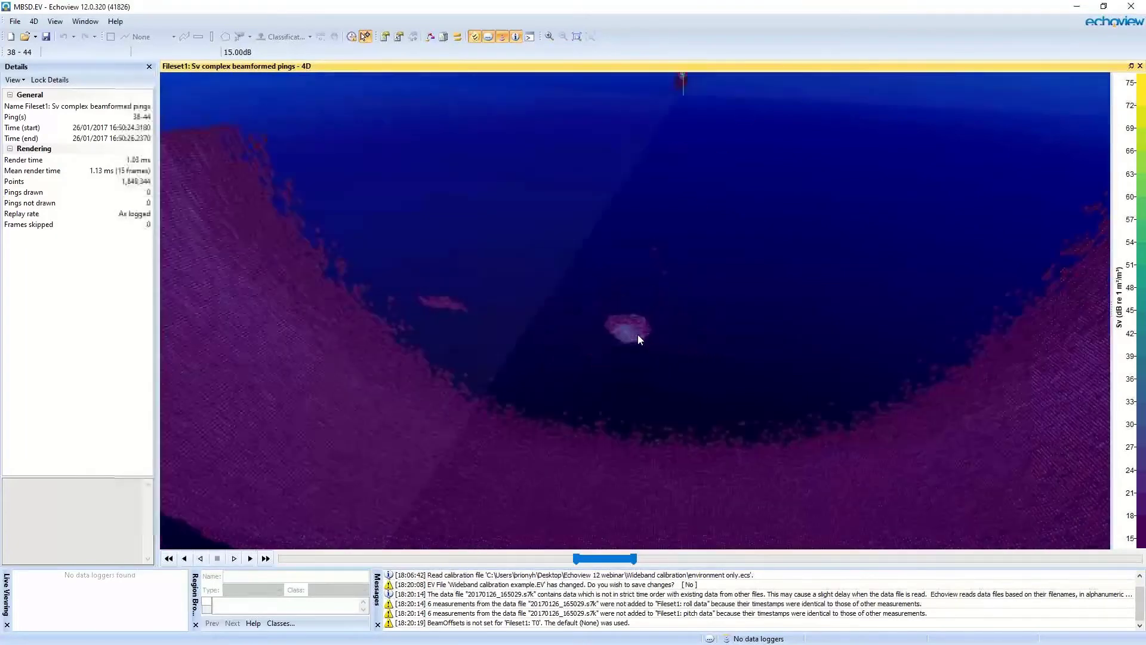
scroll(645, 369, "down", 8)
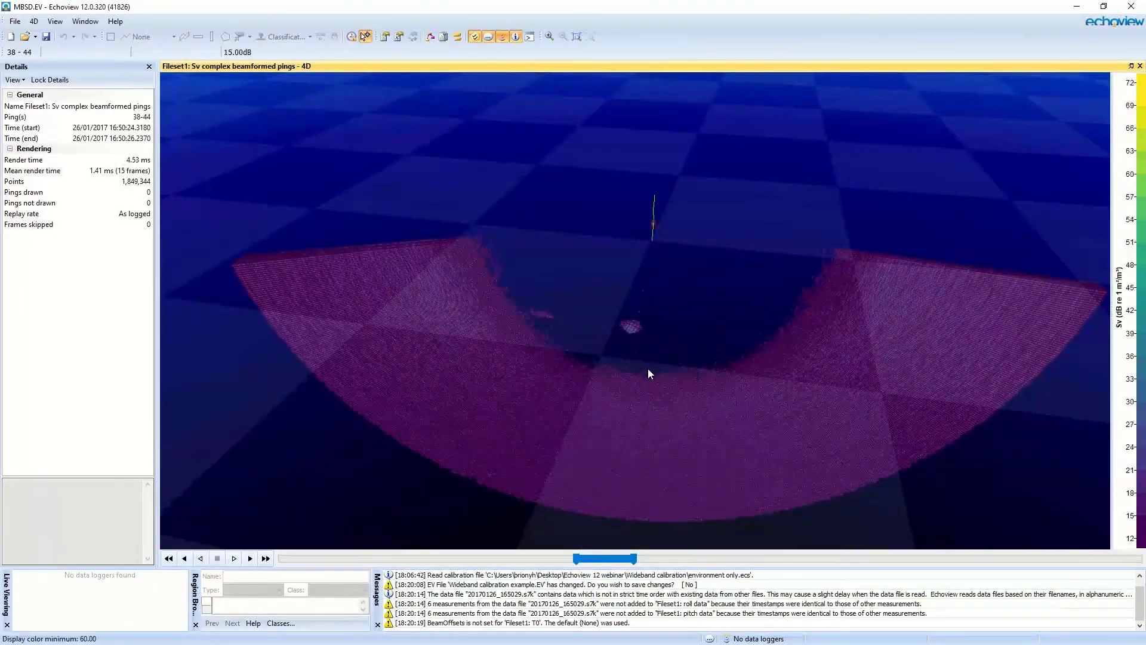
mouse_move(650, 303)
left_mouse_down()
mouse_move(647, 260)
mouse_move(637, 306)
mouse_move(650, 251)
mouse_move(632, 365)
mouse_move(639, 307)
mouse_move(636, 319)
left_mouse_up()
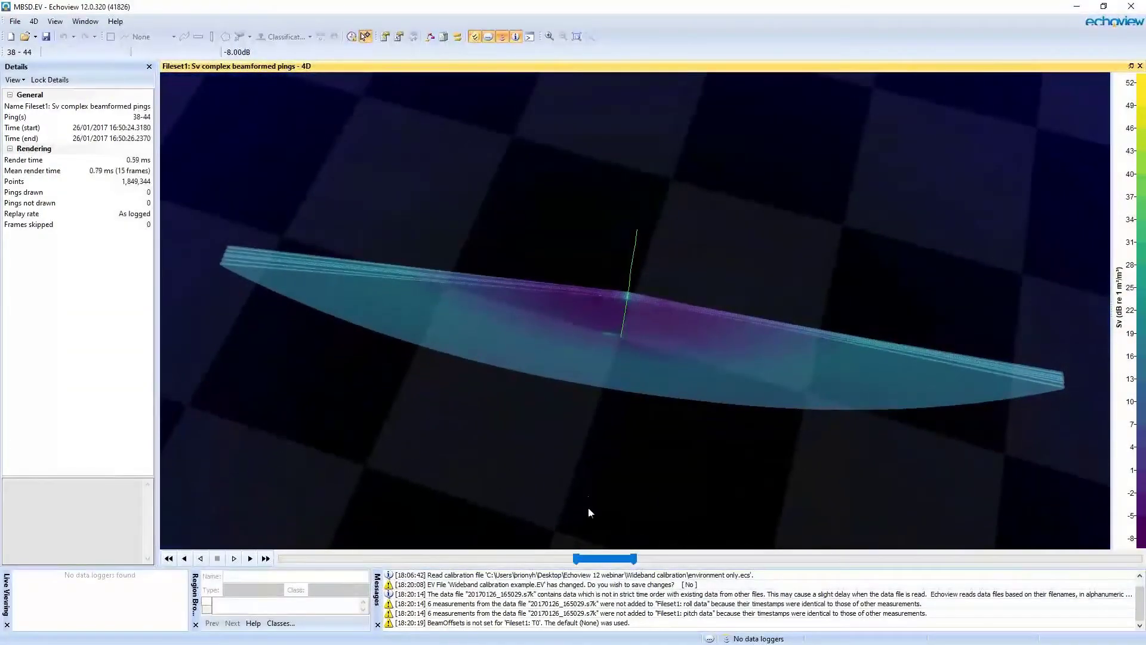
Replay the pings forward and in reverse in the 4D window, stopping at pings 47–53
left_click(234, 559)
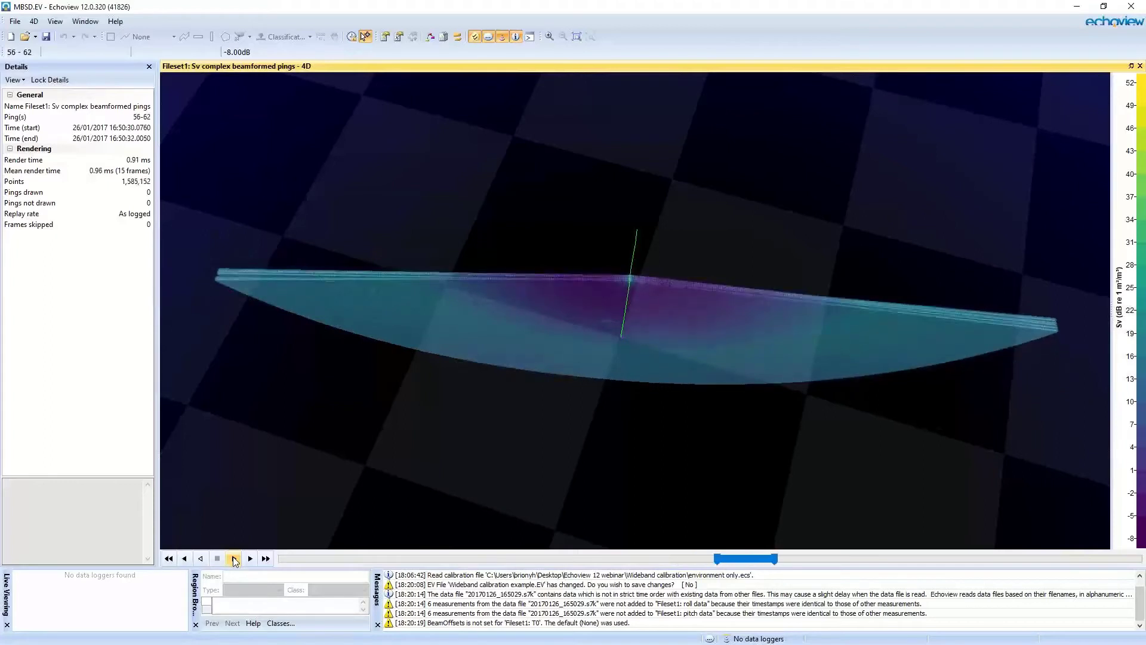
left_click(201, 560)
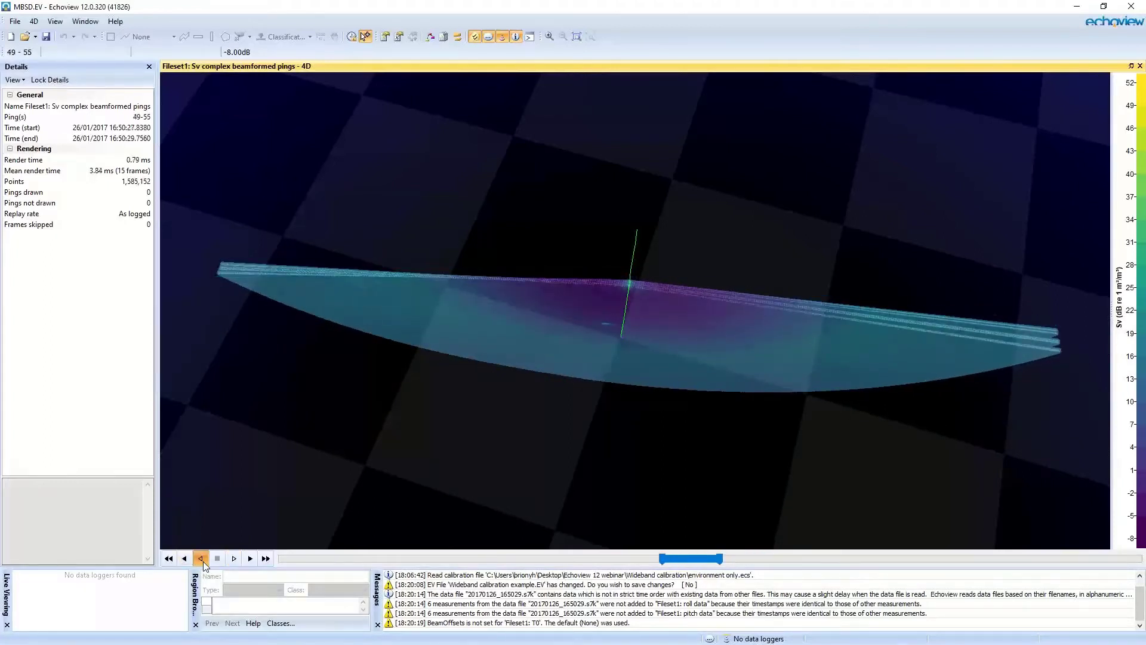
left_click(217, 562)
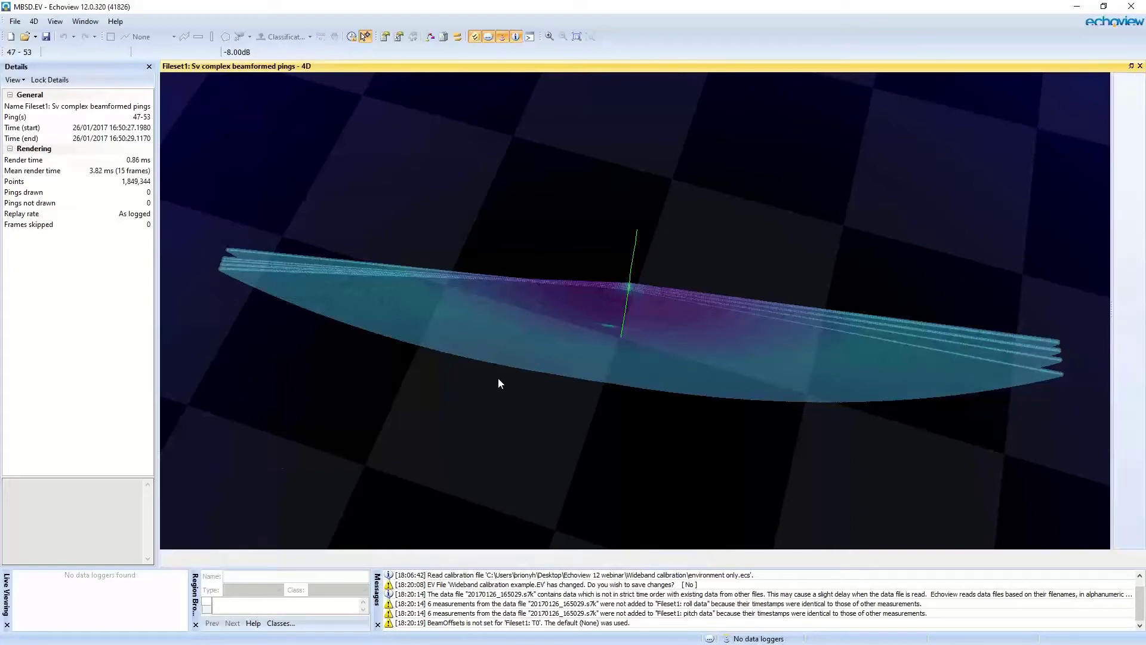
Close the 4D window and open Scene1 from the Dataflow
key("F8")
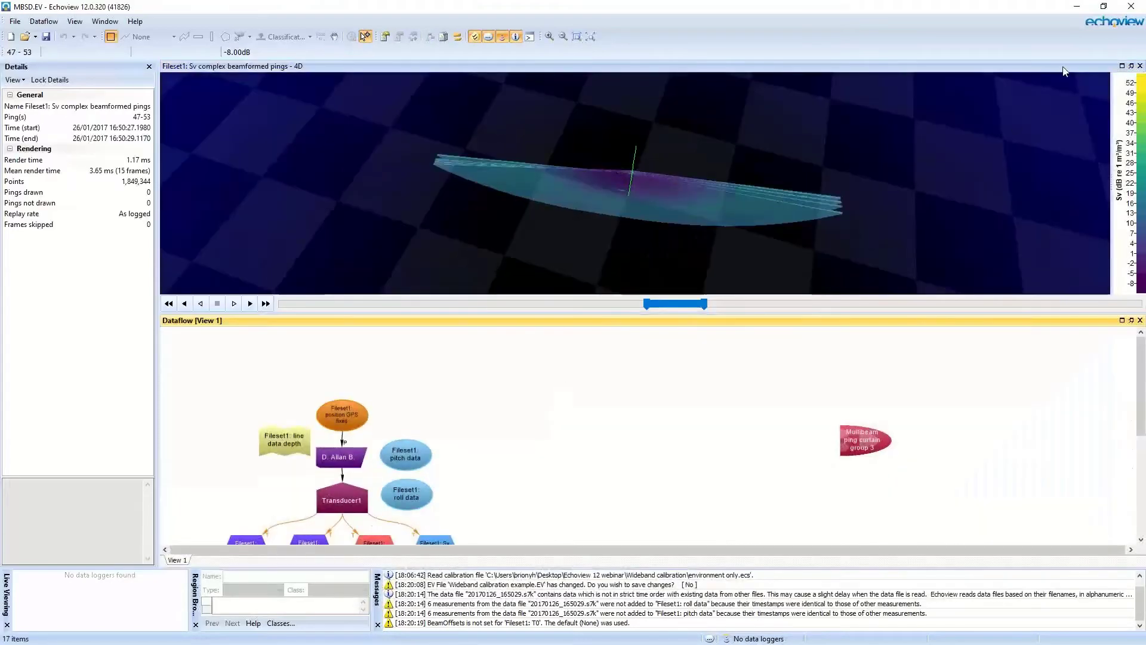
left_click(1141, 65)
double_click(471, 412)
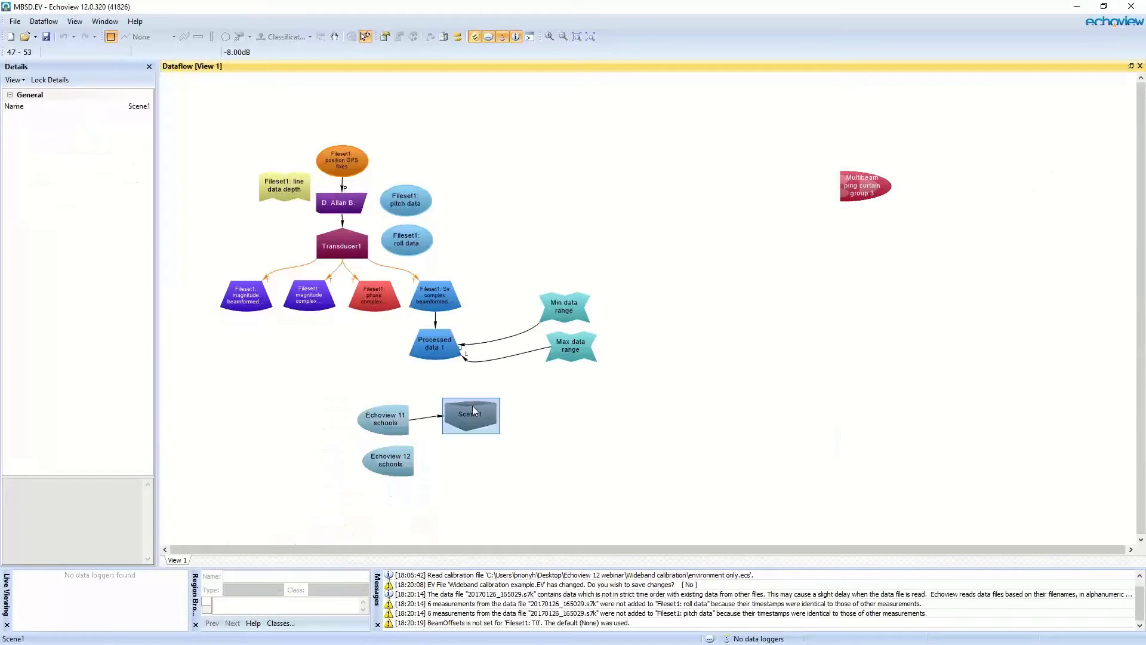
Make the large Echoview 11 school in Scene1 the centre of rotation and examine its shape from the side
left_click_drag(443, 452, 449, 314)
scroll(467, 312, "up", 5)
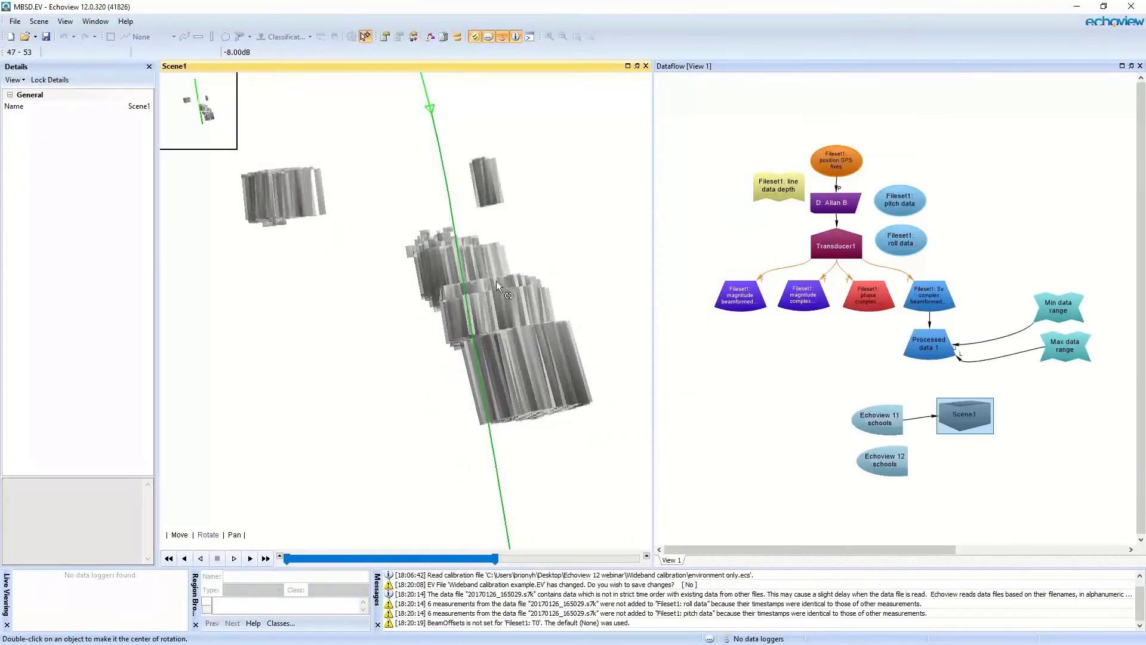
left_click_drag(496, 280, 528, 470)
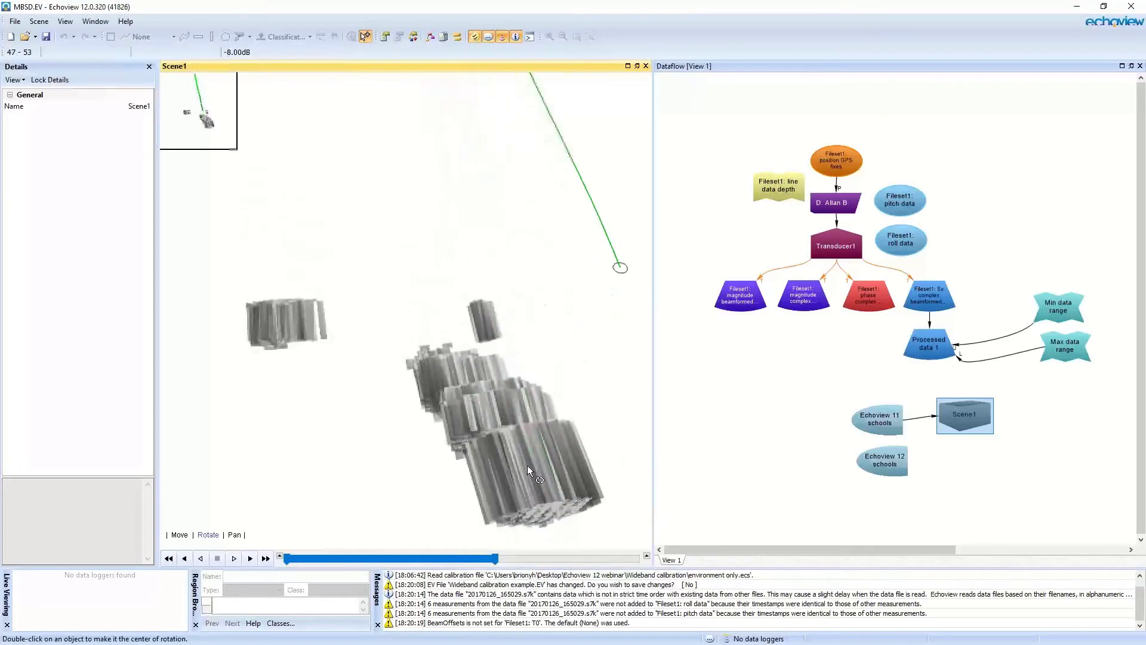
double_click(519, 428)
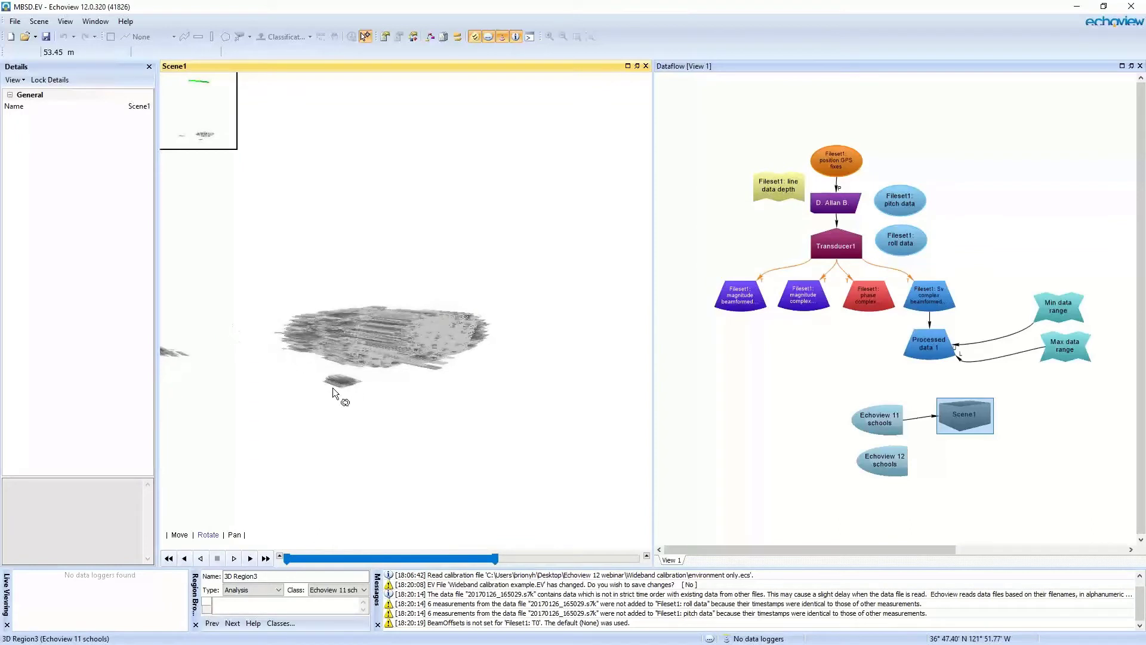
Add the 3D regions of class 'Echoview 12 schools' to Scene1, keeping the Echoview 11 schools displayed
right_click(491, 214)
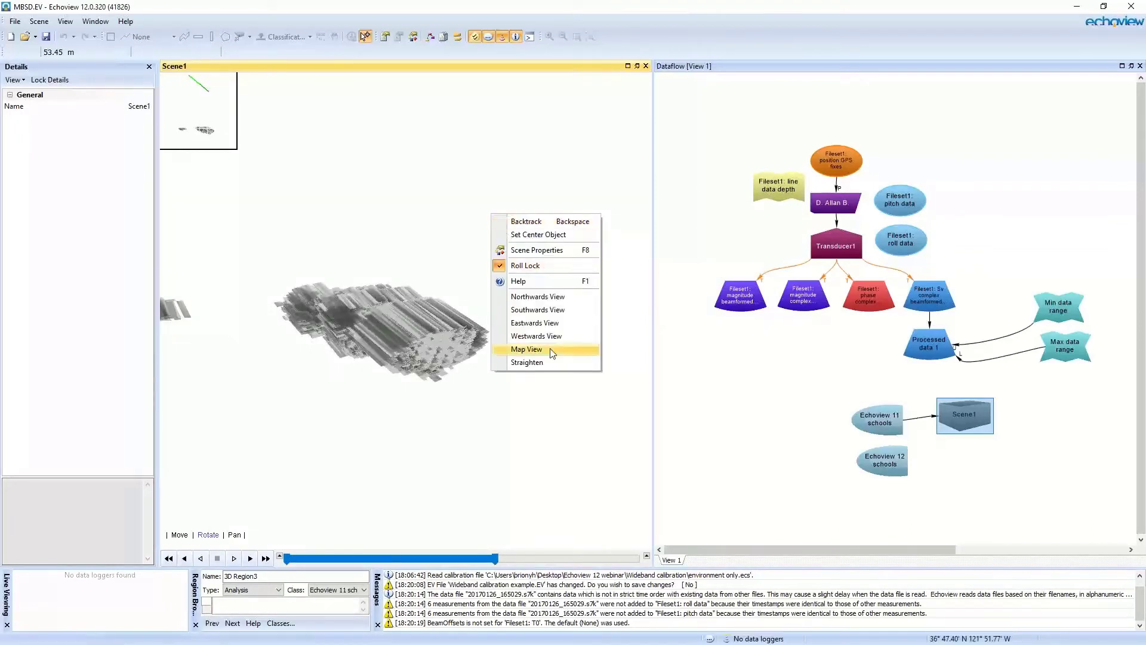
left_click(565, 250)
left_click(697, 243)
left_click(698, 253)
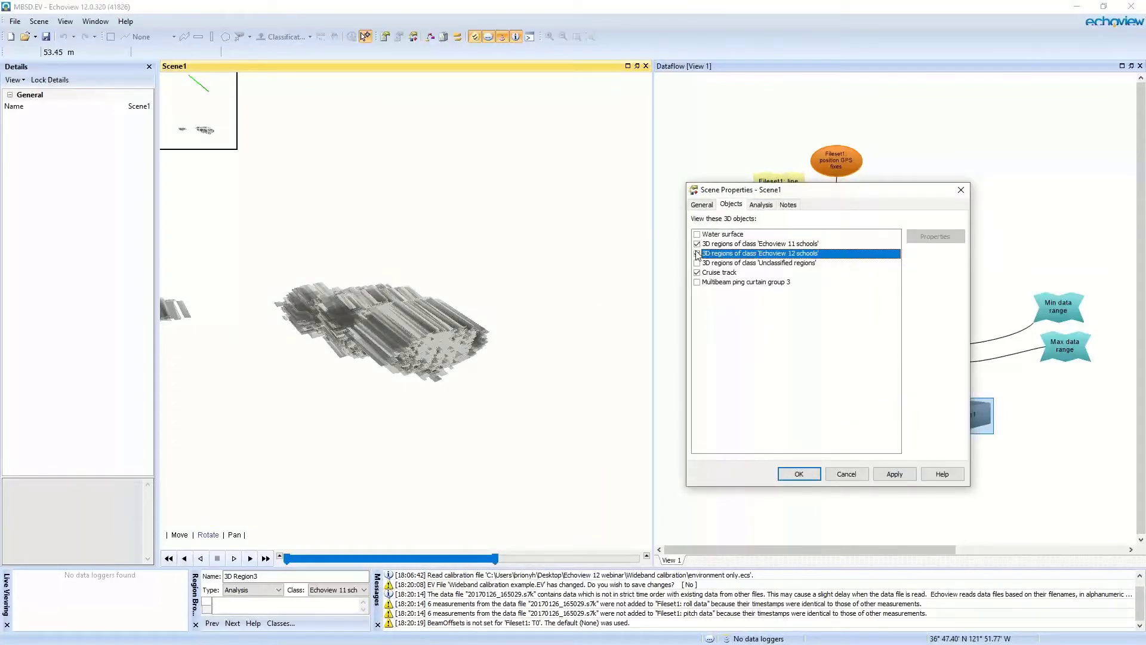
left_click(813, 474)
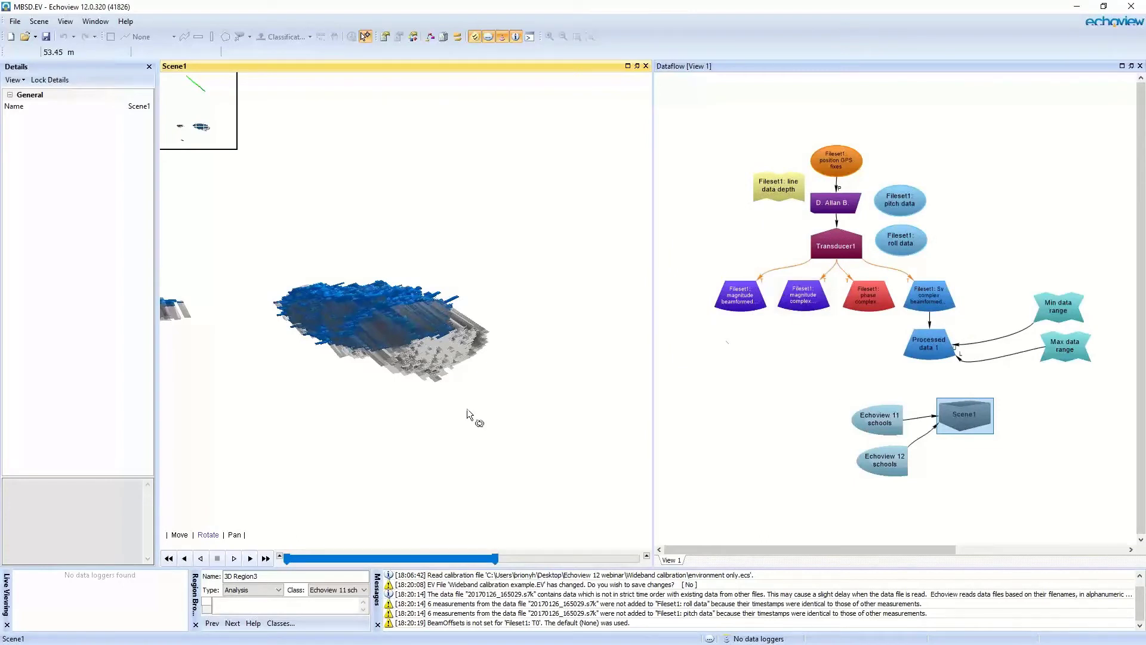
Compare the blue Echoview 12 schools with the grey Echoview 11 schools in Scene1 from several angles and distances
left_click_drag(335, 336, 327, 344)
left_click_drag(422, 329, 377, 341)
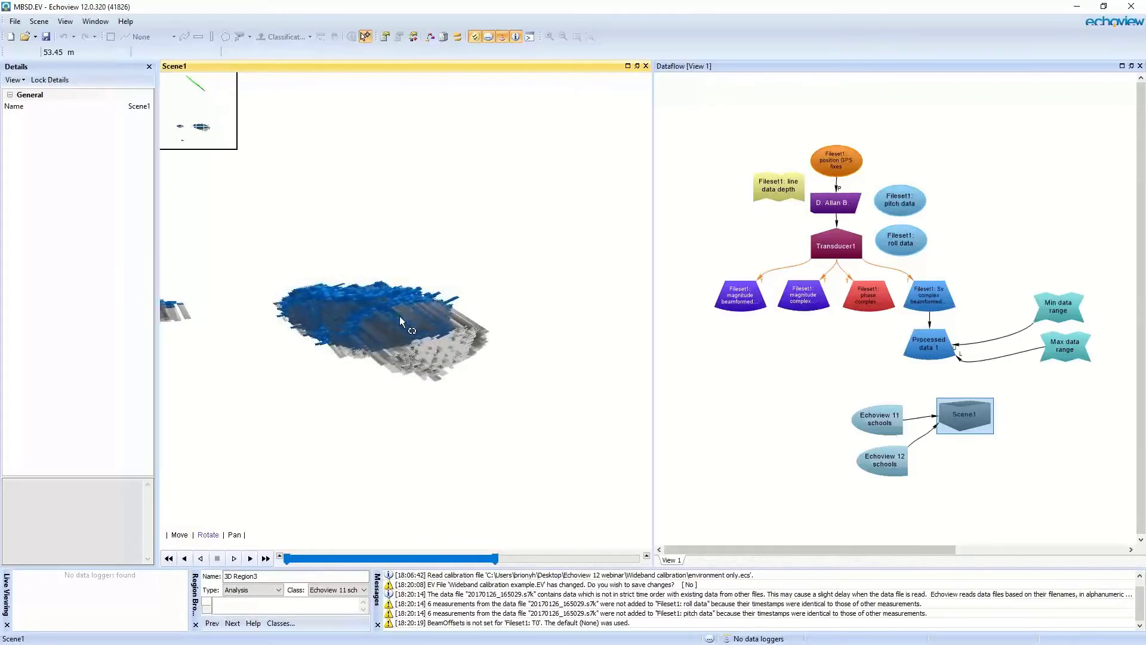
scroll(382, 322, "up", 5)
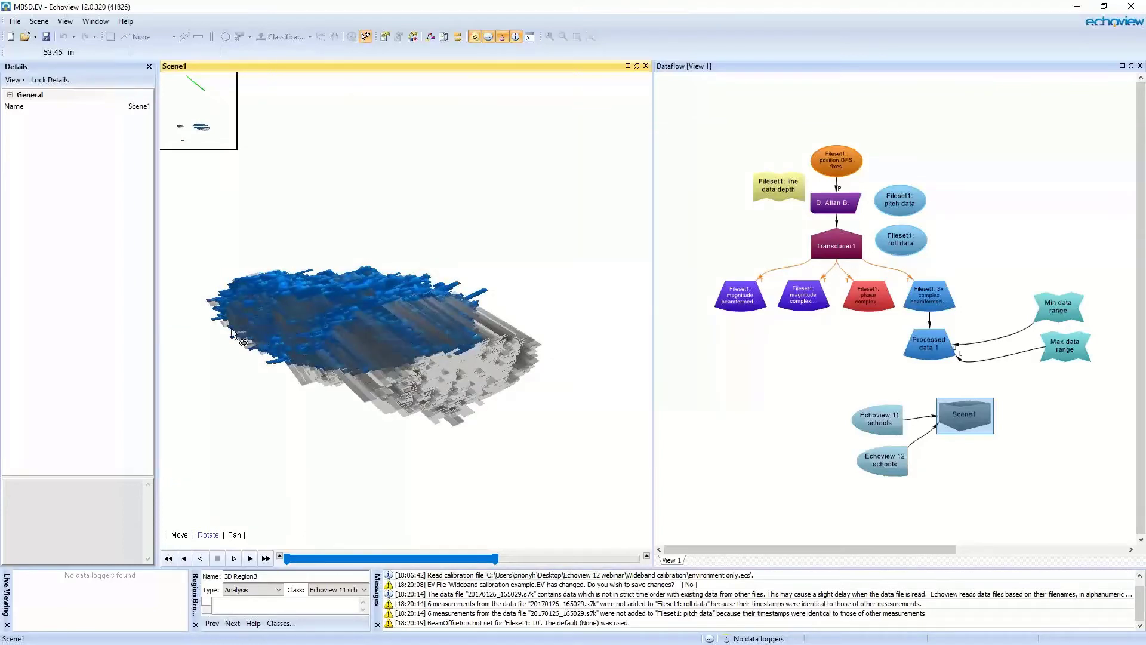
left_click_drag(232, 332, 228, 334)
left_click_drag(358, 301, 449, 408)
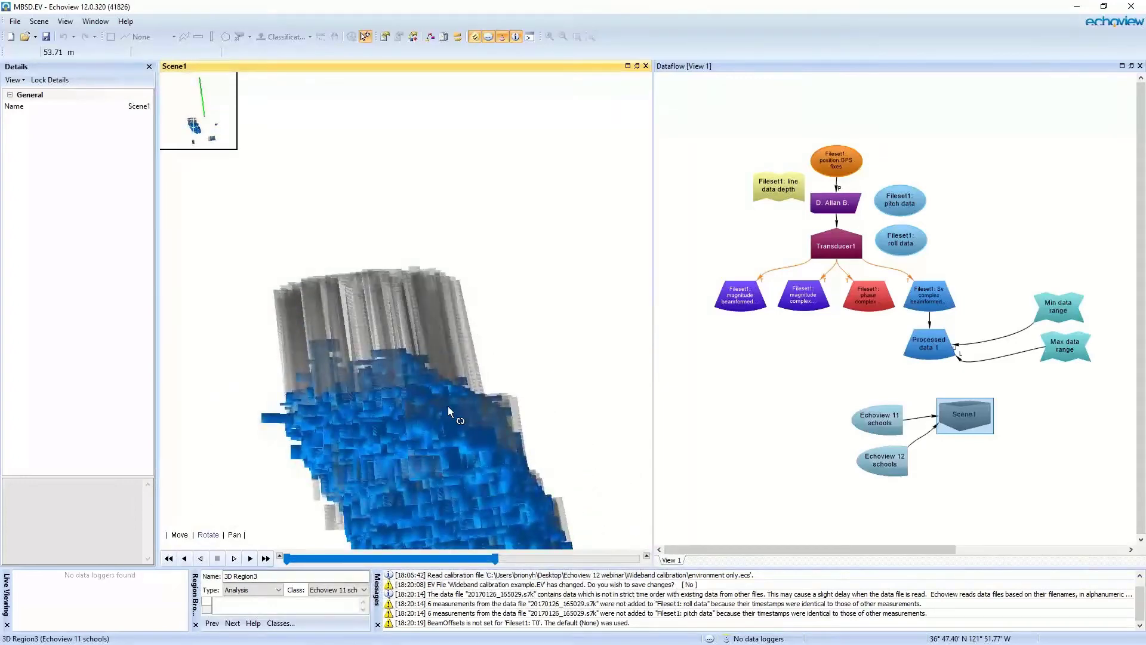
scroll(474, 429, "down", 5)
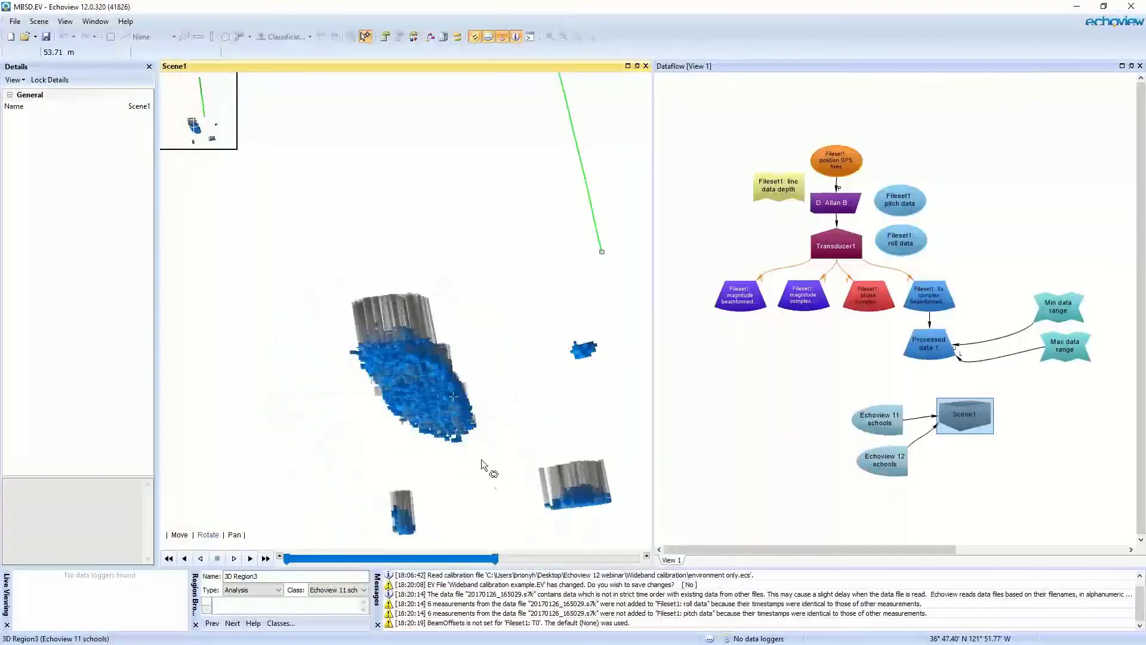
left_click_drag(481, 460, 497, 492)
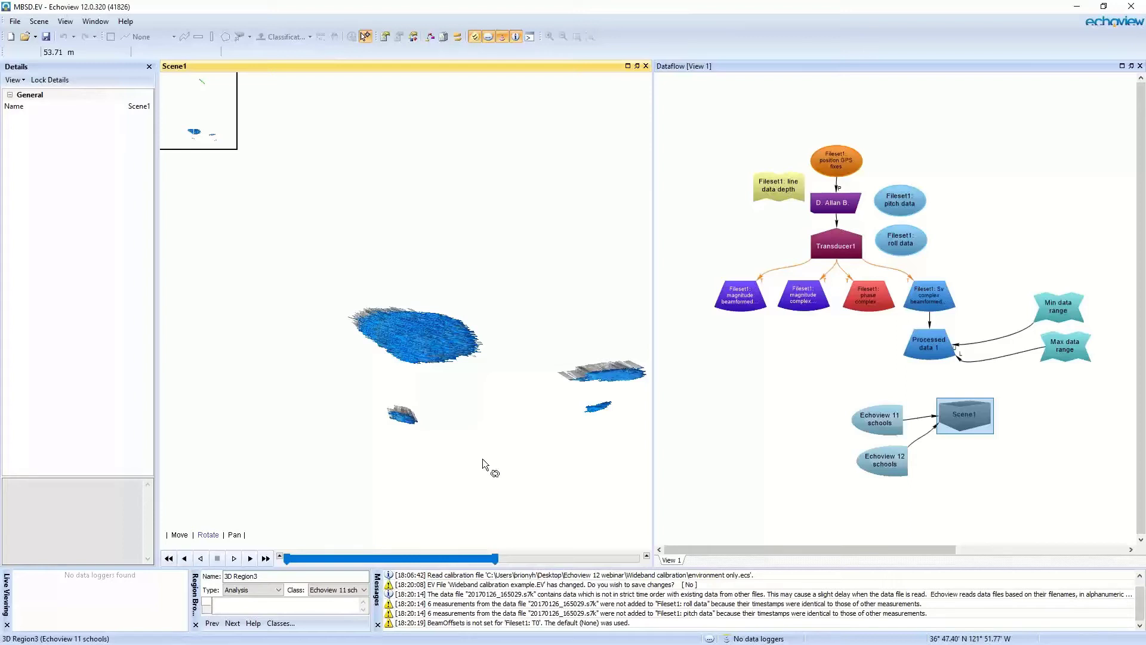
key("alt+Tab")
key("Right")
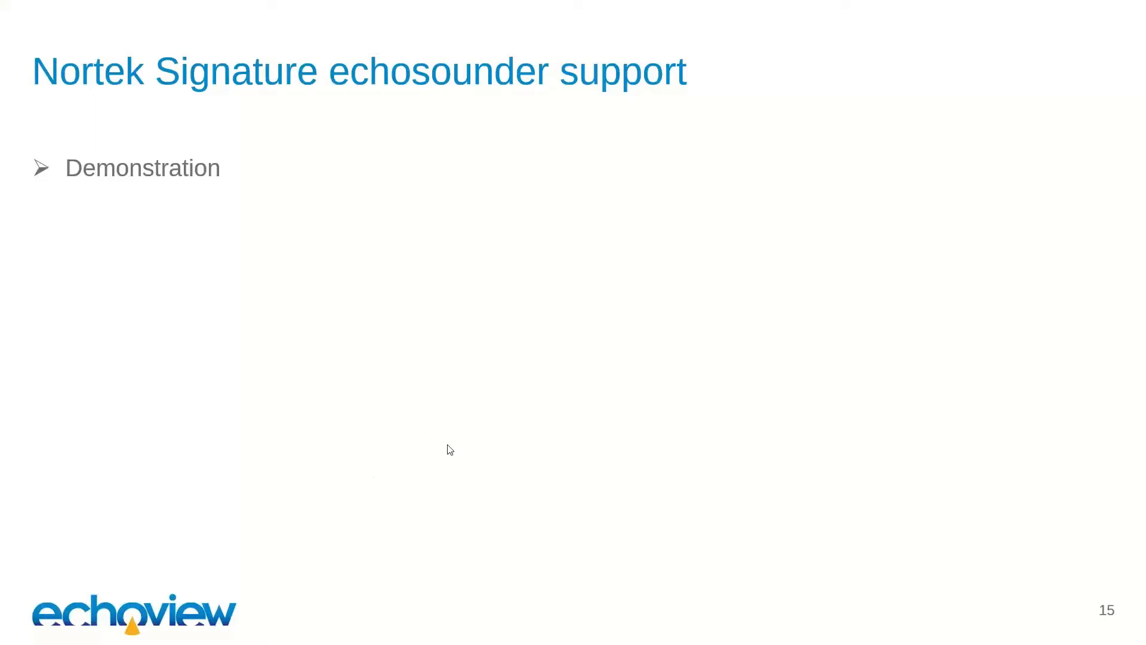
key("alt+Tab")
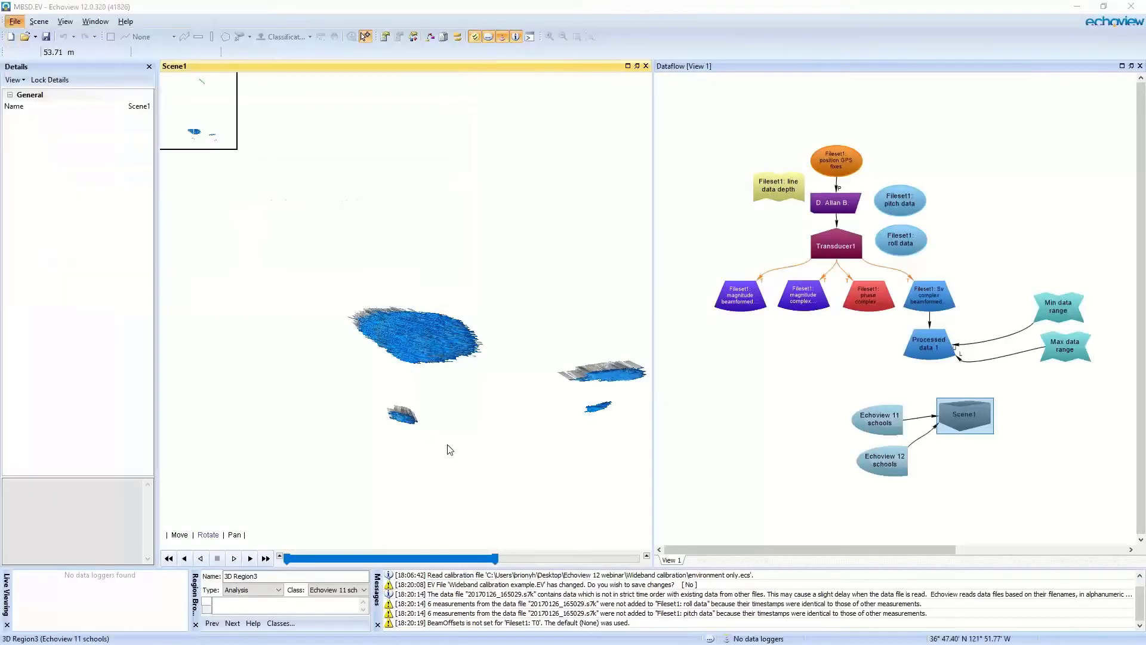
Close MBSD.EV without saving its changes and open the recent file Nortek demo.EV
key("n")
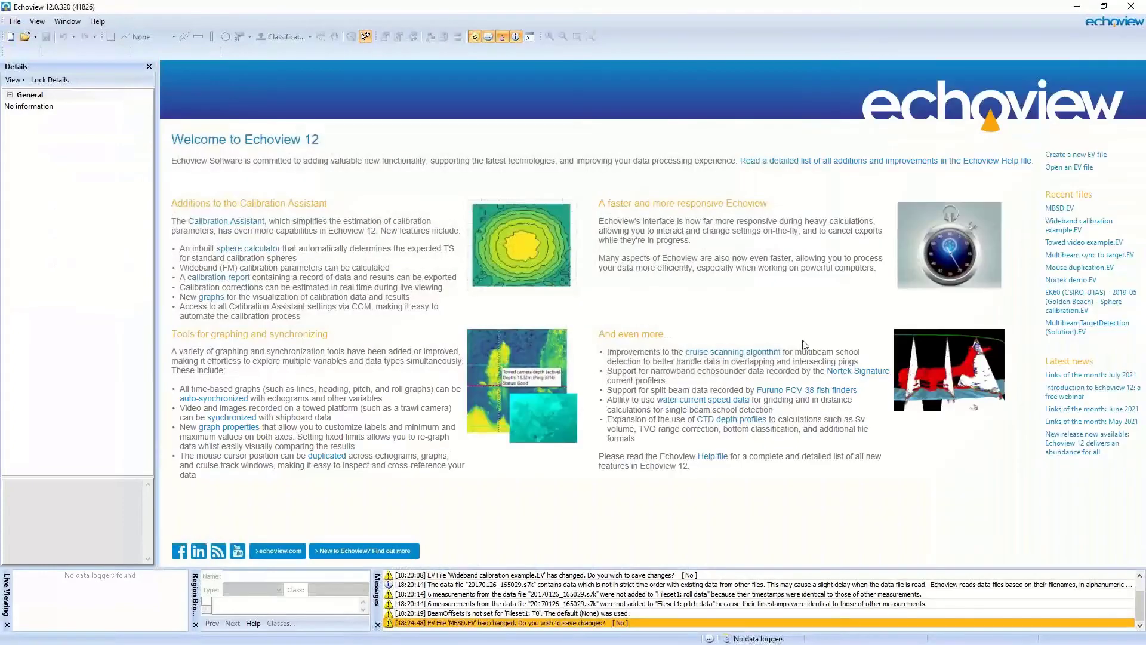
left_click(1067, 279)
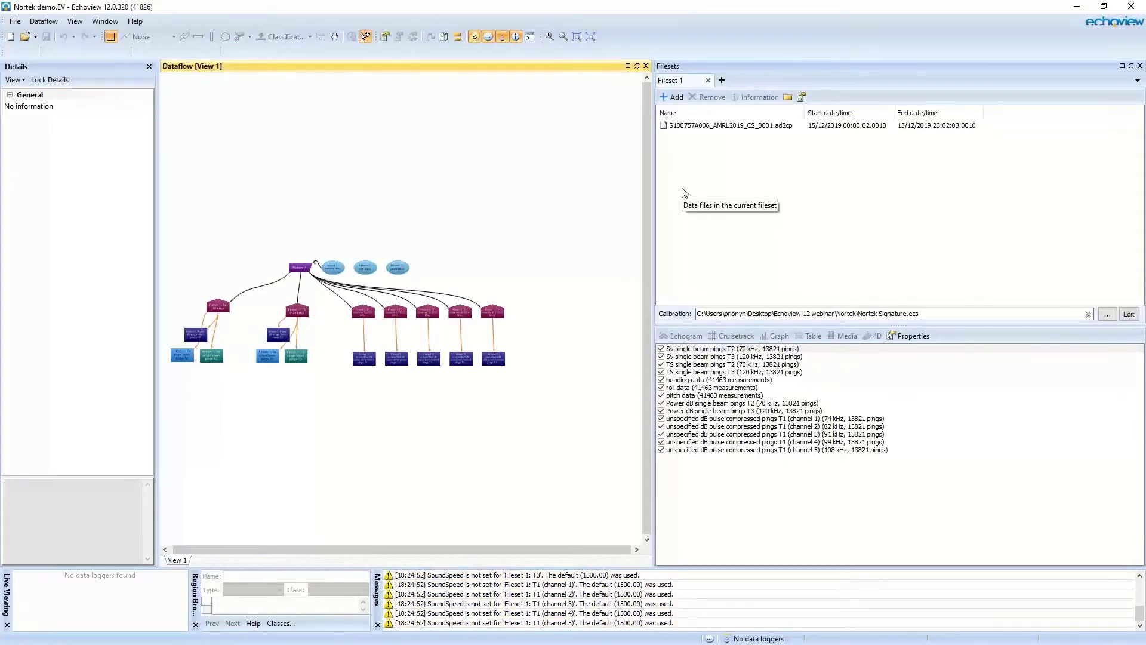
Centre the Dataflow objects and select the data file S100757A006_AMRL2019_CS_0001.ad2cp in Fileset 1
left_click_drag(504, 205, 545, 197)
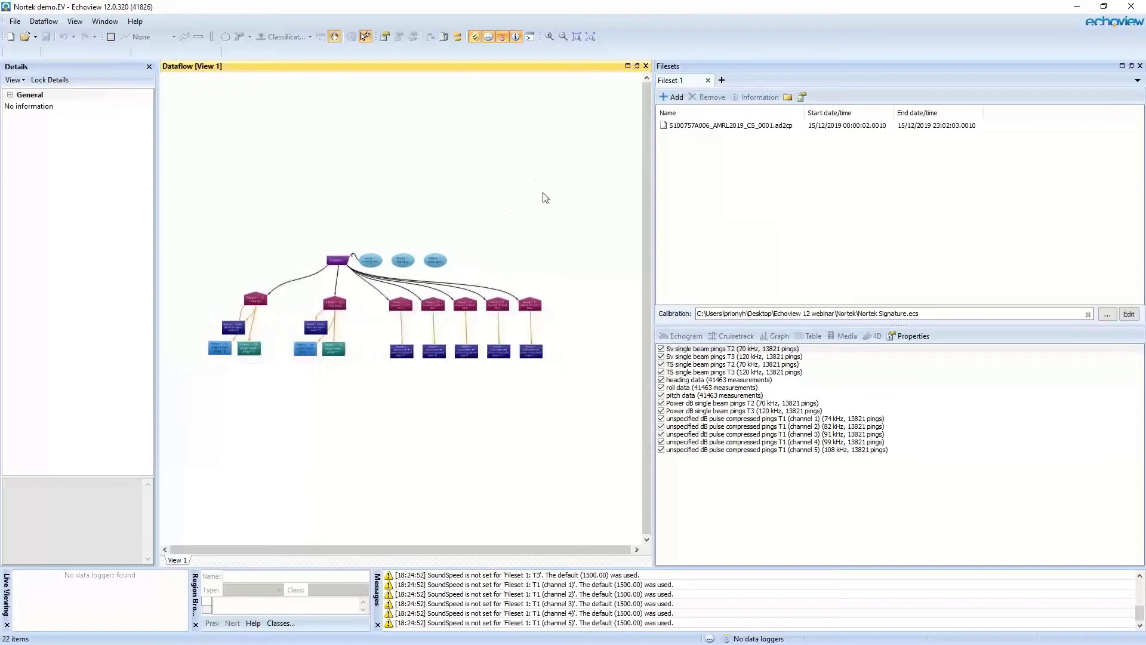
left_click(776, 126)
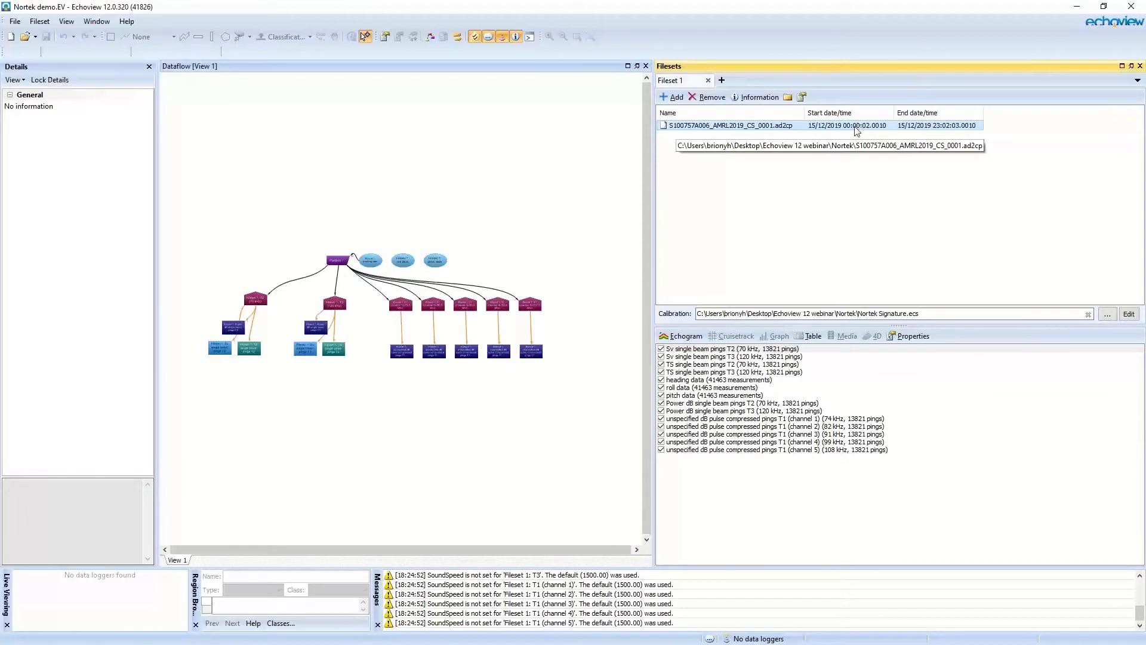
Examine the T2 (70 kHz) and T3 (120 kHz) transducers and their Power, Sv and TS variables in the Dataflow
left_click(228, 351)
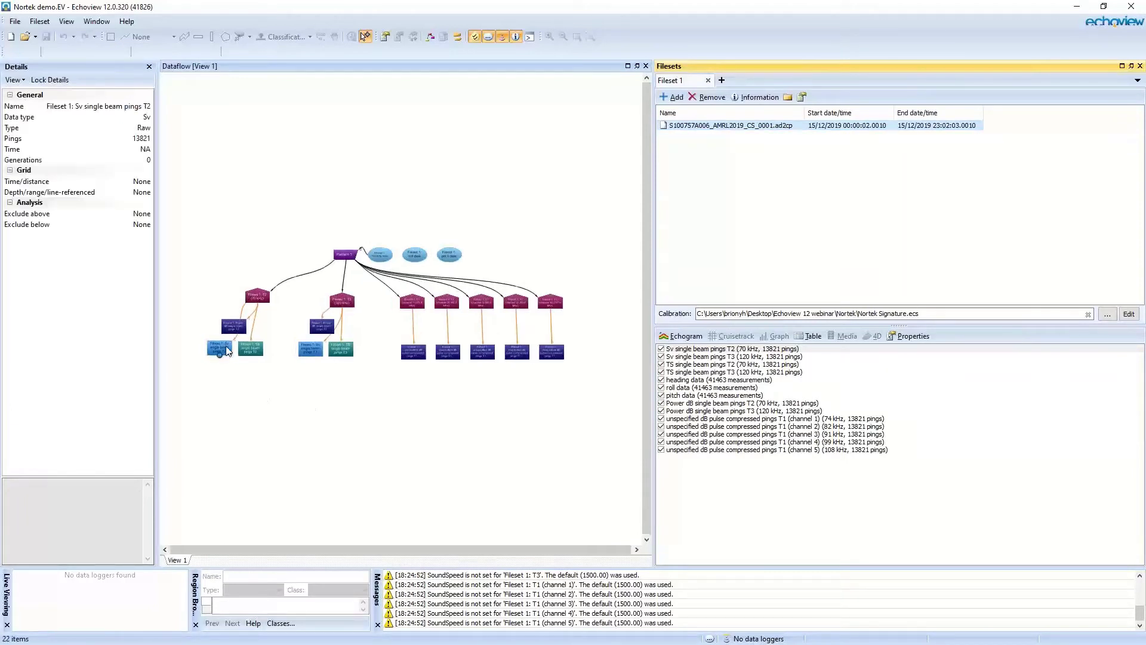
scroll(228, 351, "up", 3)
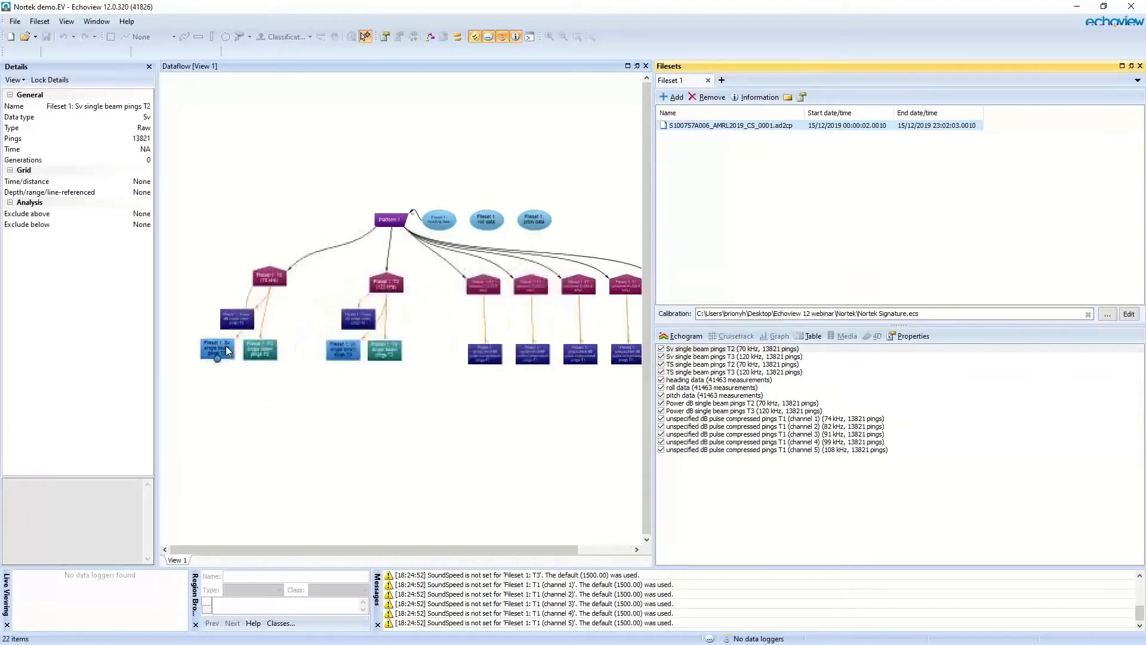
left_click(279, 362)
left_click(295, 250)
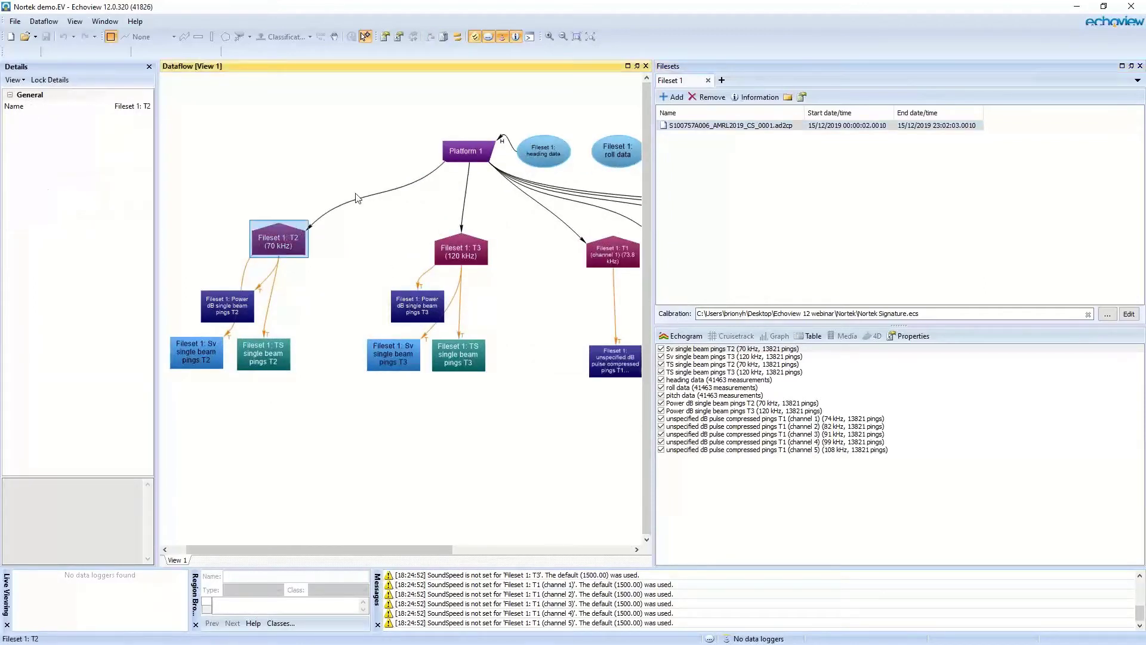
mouse_move(292, 245)
mouse_move(463, 261)
mouse_move(206, 357)
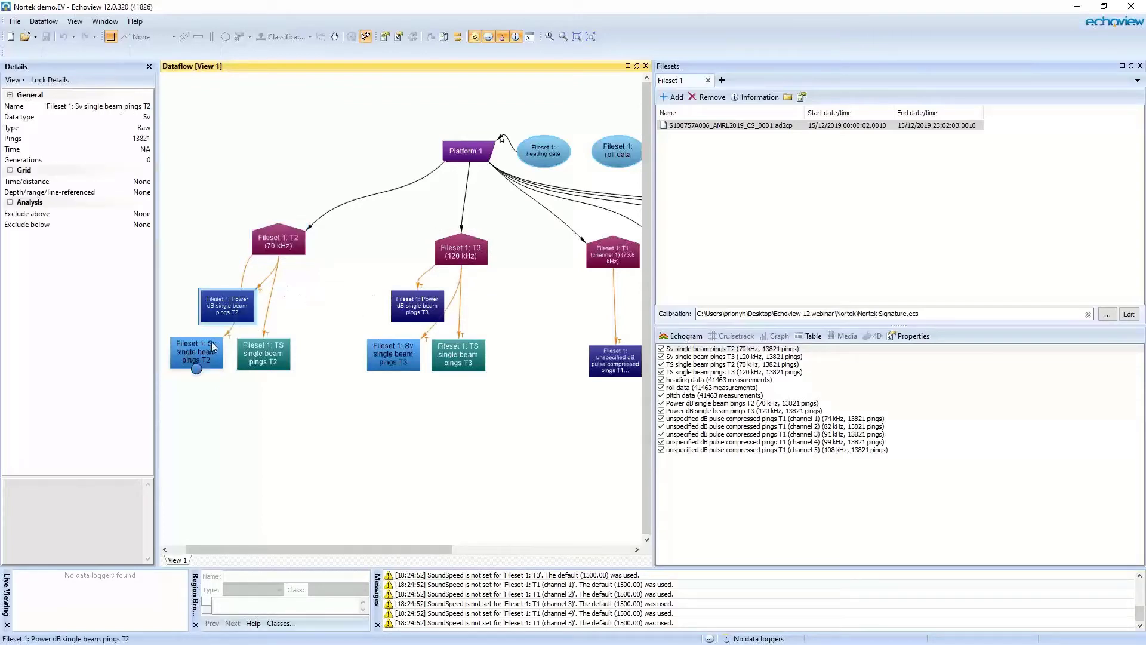
left_click(278, 352)
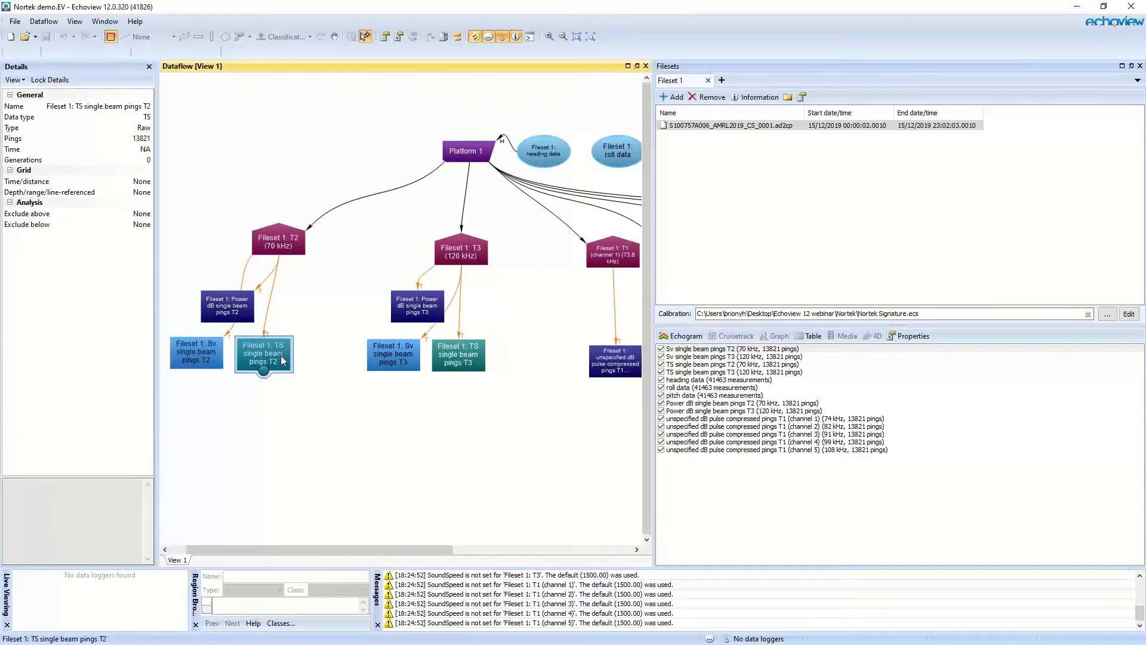
Examine the five T1 channel transducers and their unspecified dB pulse compressed variables in the Dataflow
left_click_drag(588, 310, 333, 321)
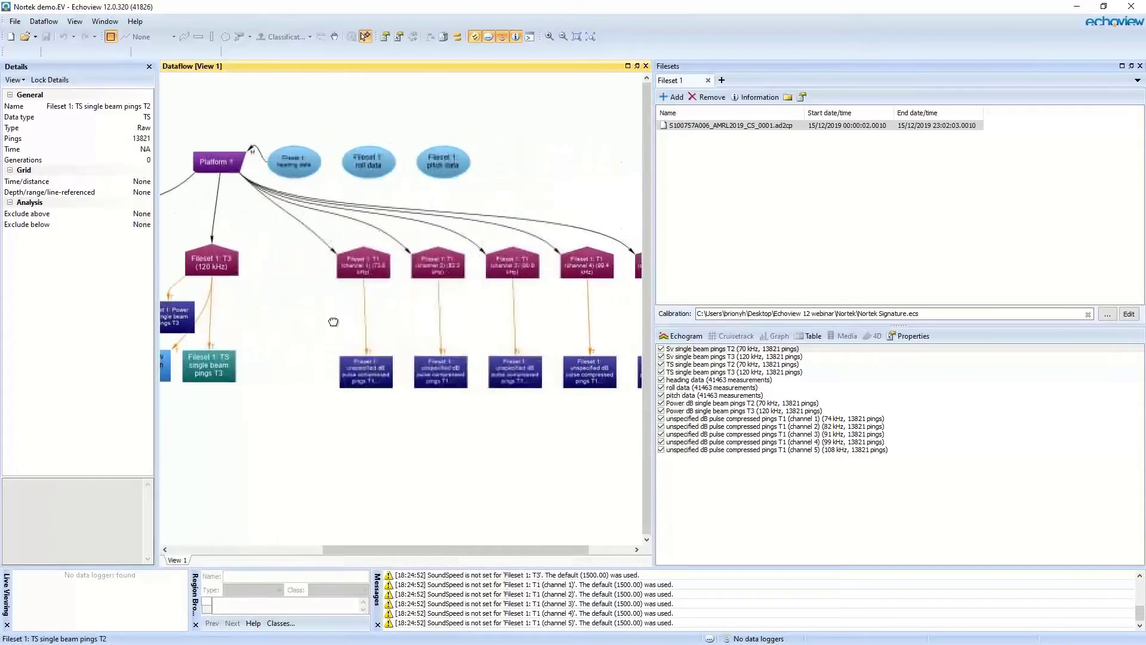
left_click_drag(454, 350, 356, 325)
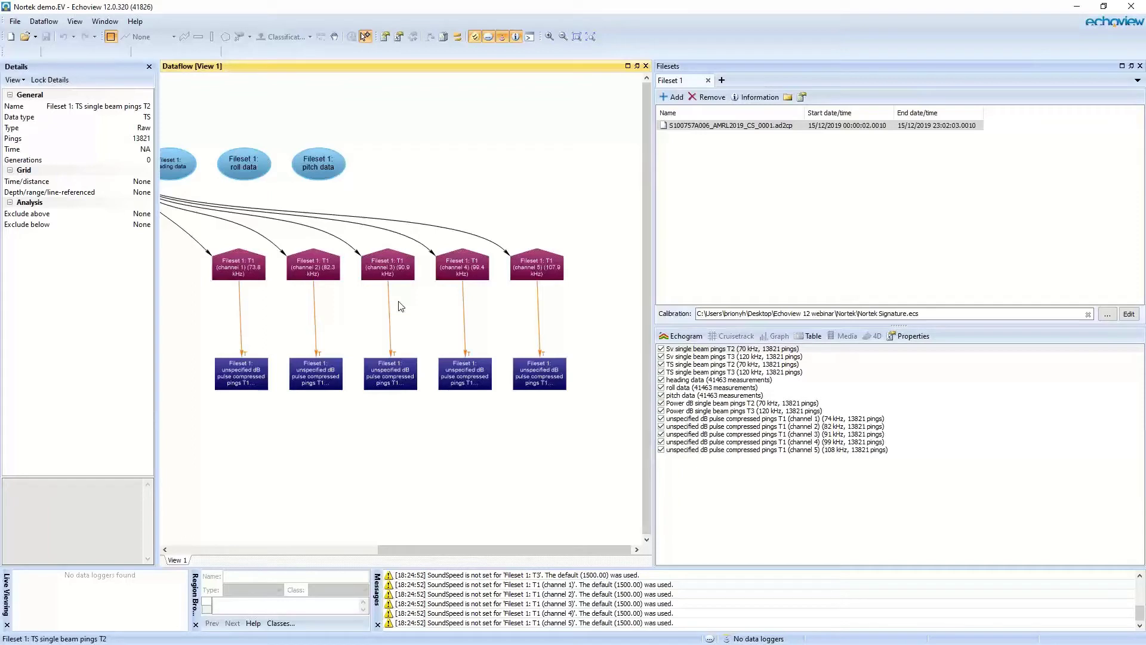
left_click(411, 285)
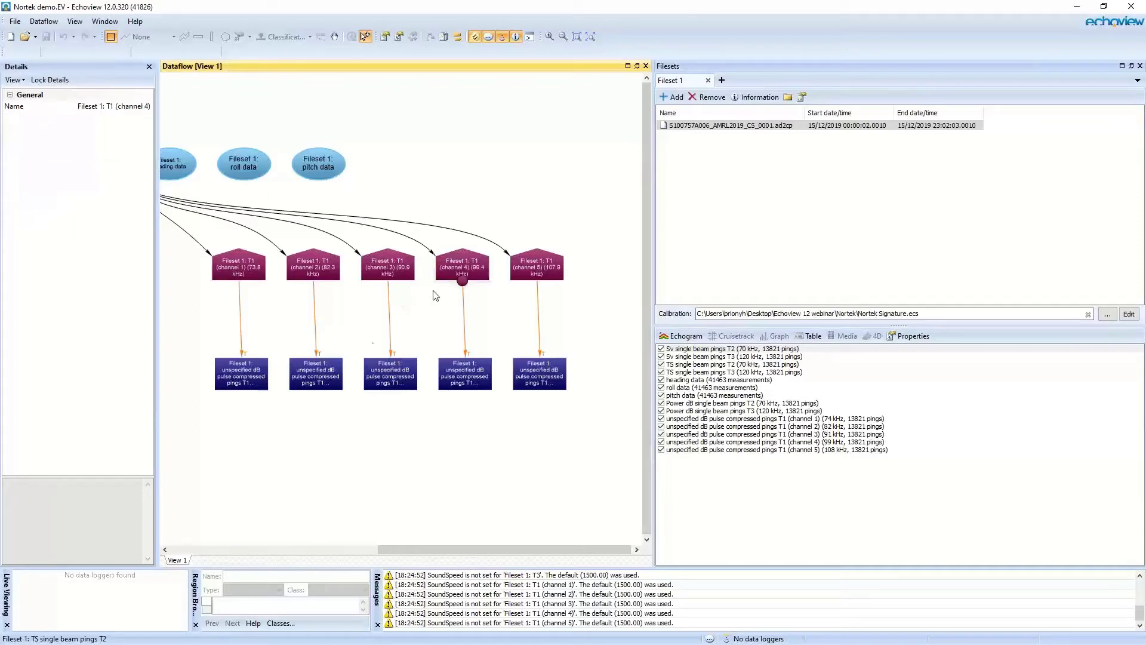
left_click(237, 385)
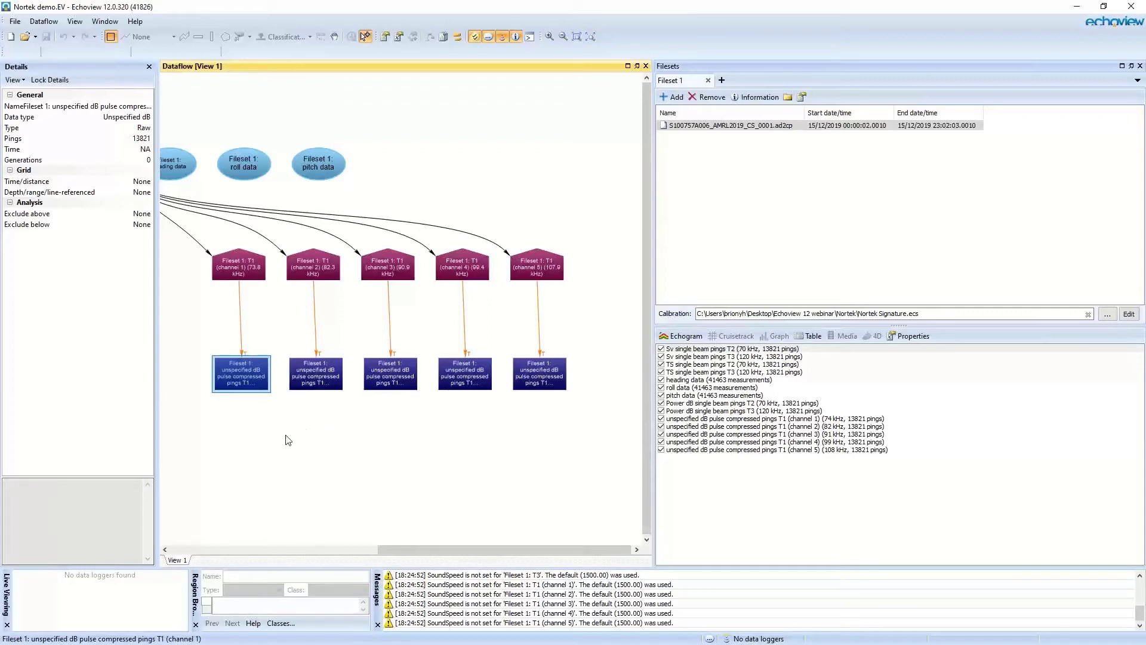
Open the echogram of the T1 channel 3 pulse compressed pings and close the Dataflow and Filesets windows
double_click(396, 370)
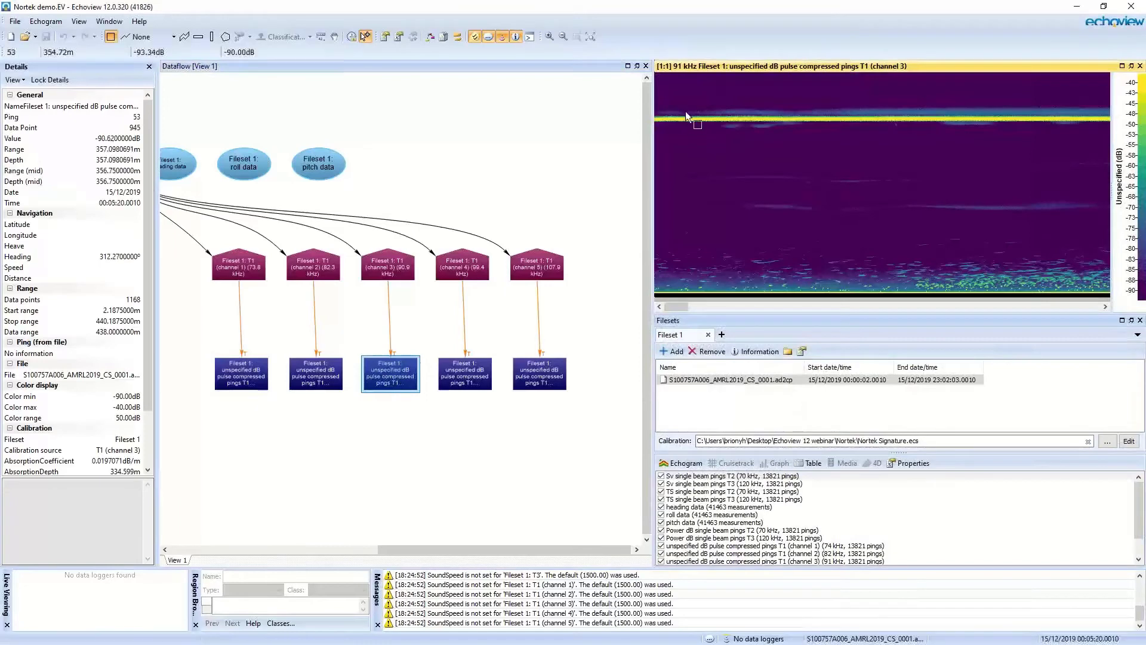
left_click(646, 65)
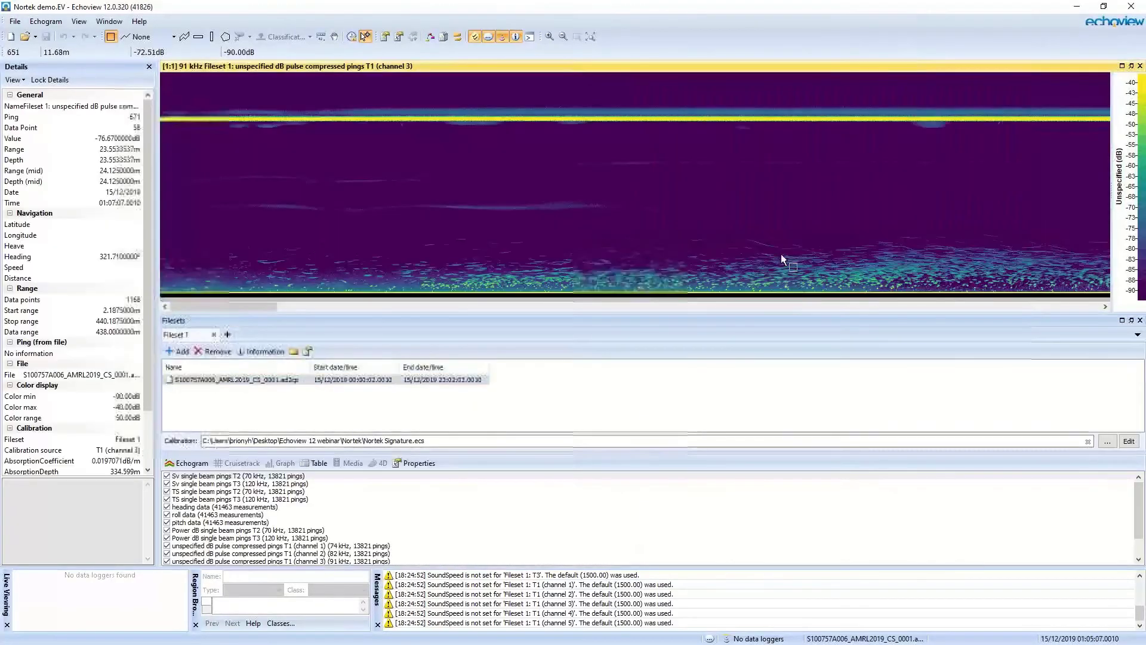
left_click(1140, 321)
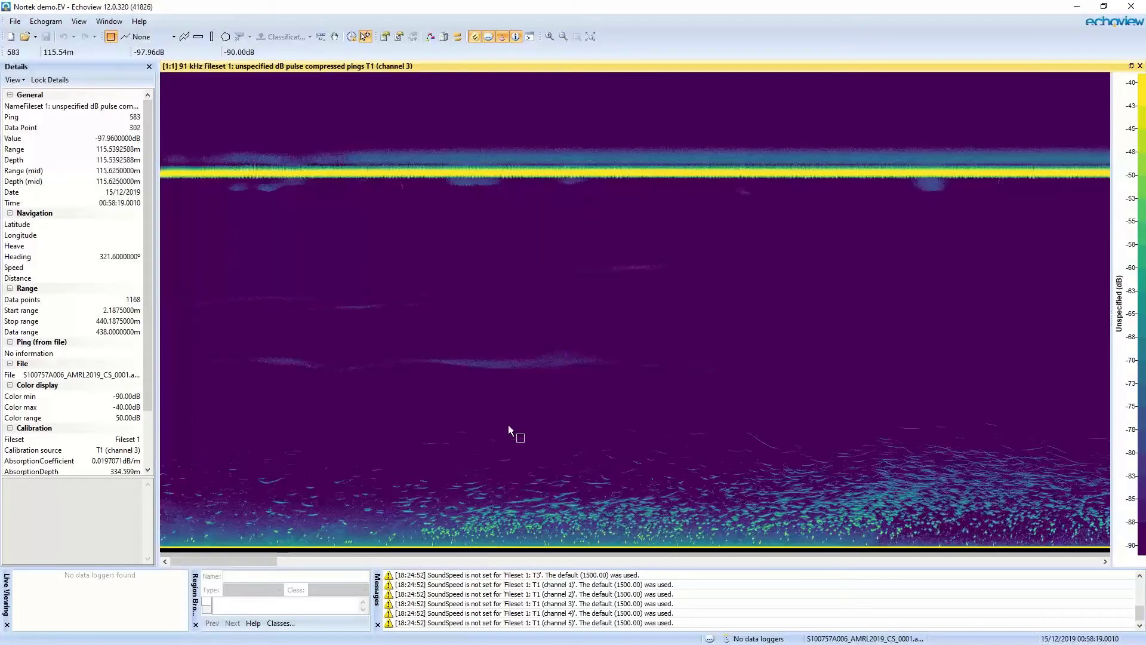
Lower the color display minimum of the channel 3 echogram to -101 dB
key("ctrl+Down")
key("ctrl+Down")
key("ctrl+Down")
key("ctrl+Down")
key("ctrl+Down")
key("ctrl+Down")
key("ctrl+Down")
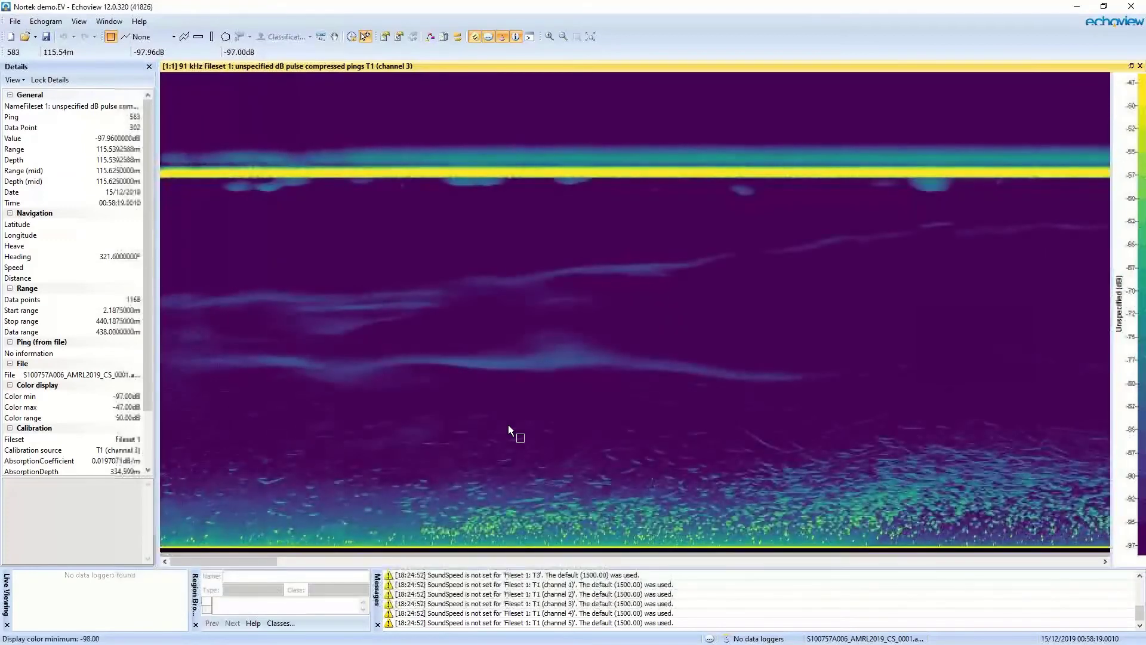
key("ctrl+Down")
key("ctrl+Down")
key("ctrl+Down")
key("ctrl+Down")
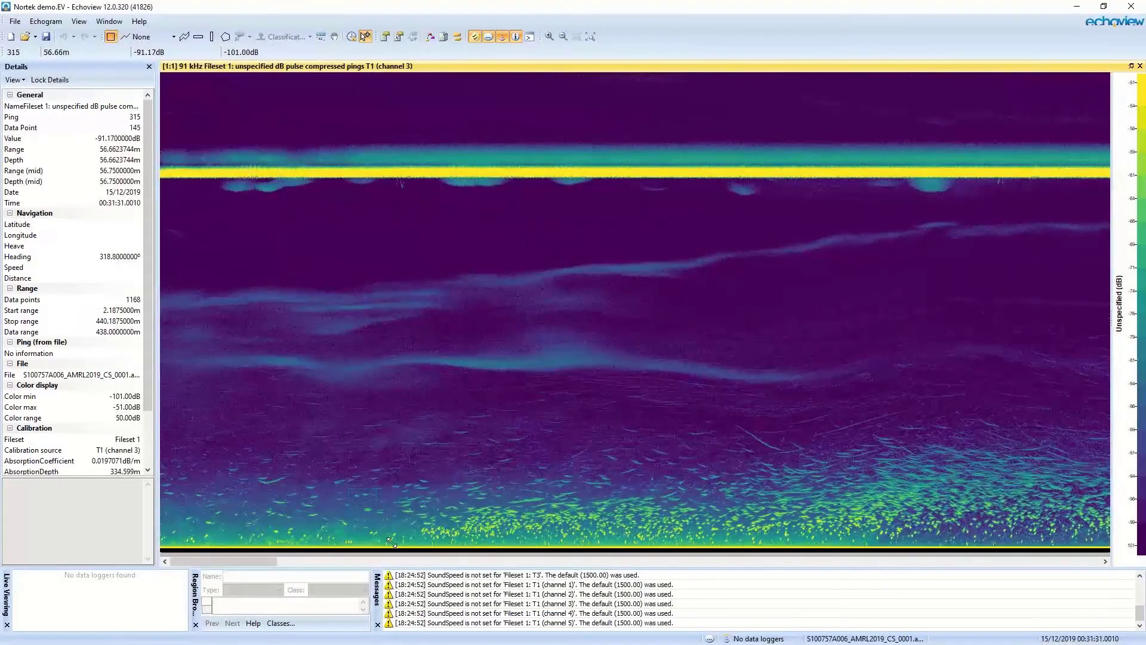
Inspect individual targets near the start range of the channel 3 echogram up close, and view the full ping record compressed into one screen
left_click_drag(391, 541, 436, 558)
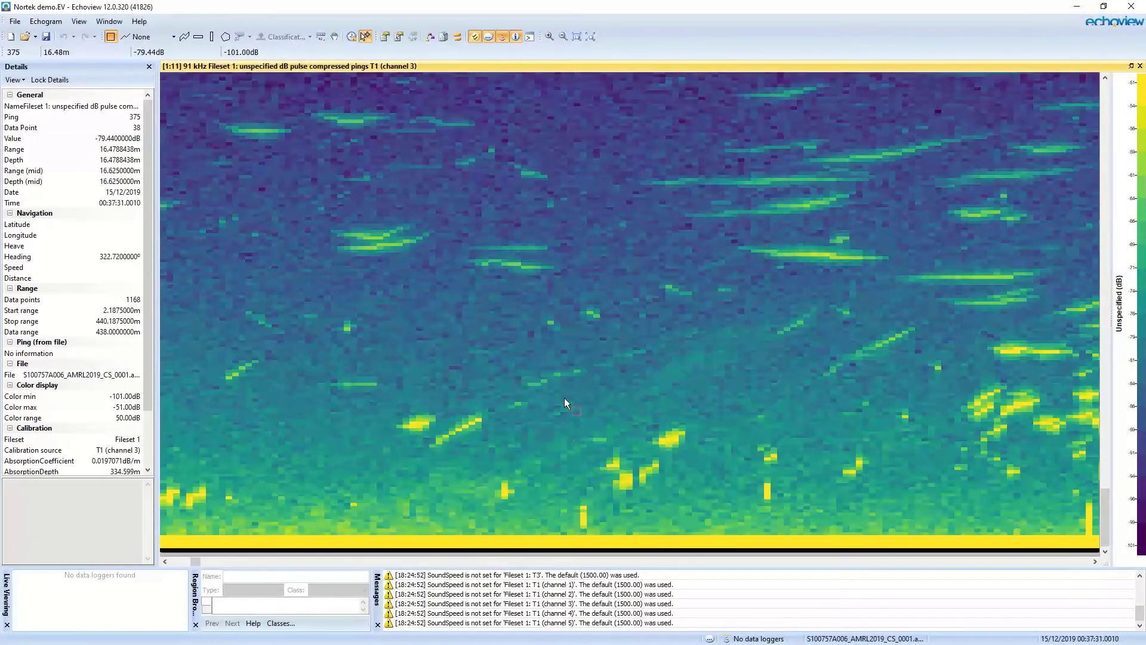
key("minus")
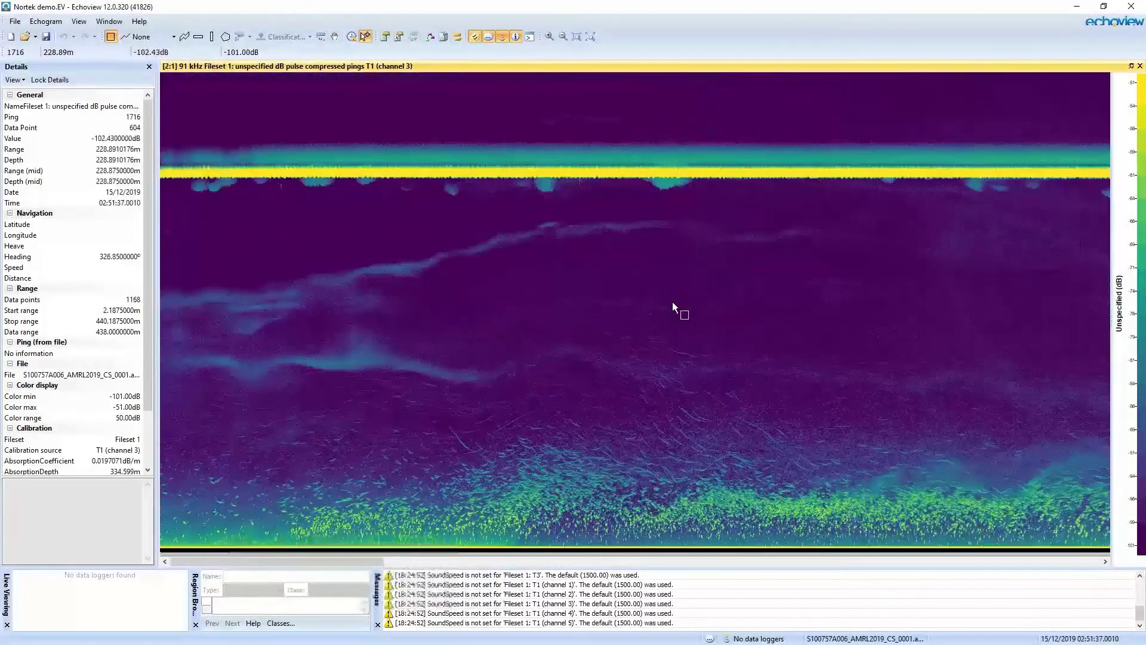
key("minus")
key("minus")
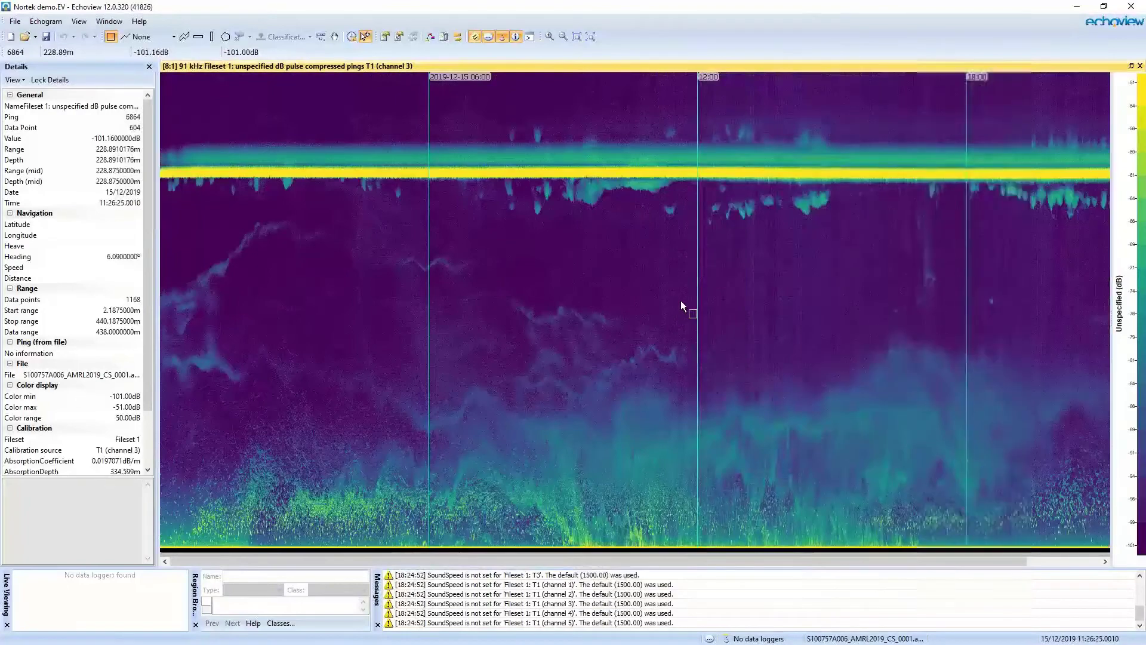
key("minus")
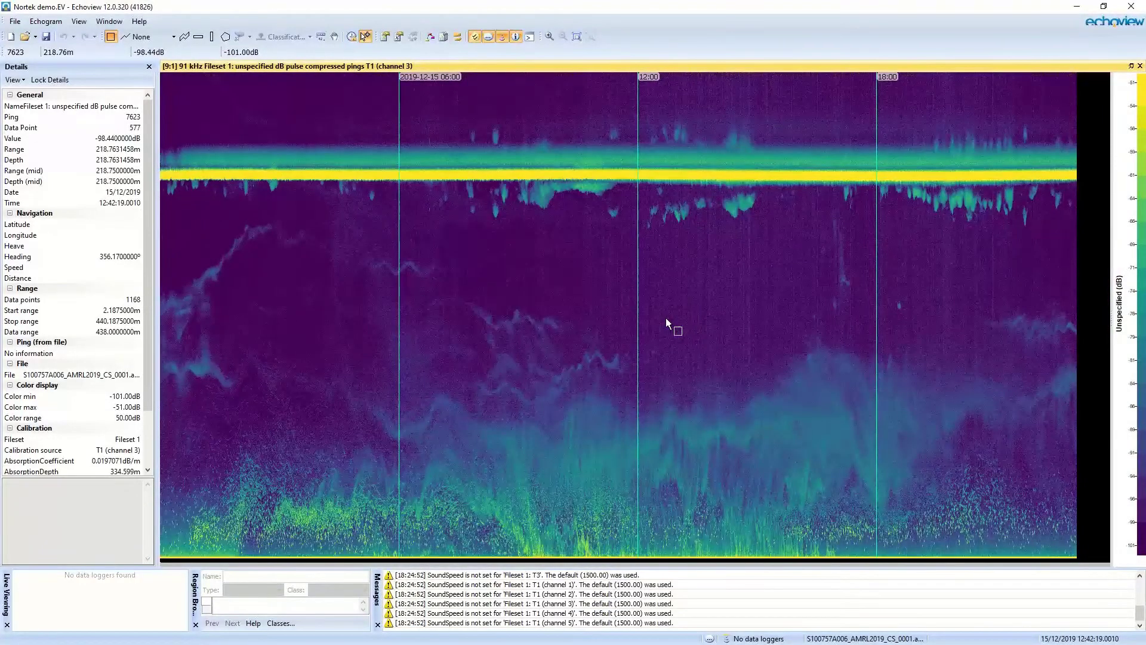
Raise the color display minimum of the channel 3 echogram by four increments
key("ctrl+Up")
key("ctrl+Up")
key("ctrl+Up")
key("ctrl+Up")
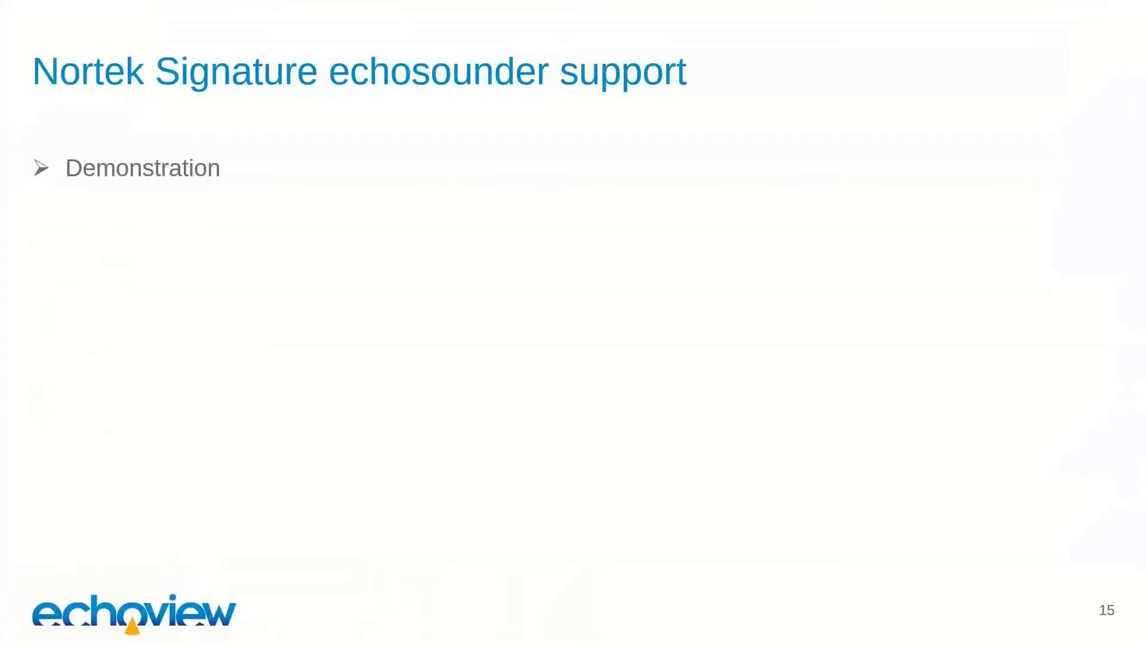
left_click(472, 311)
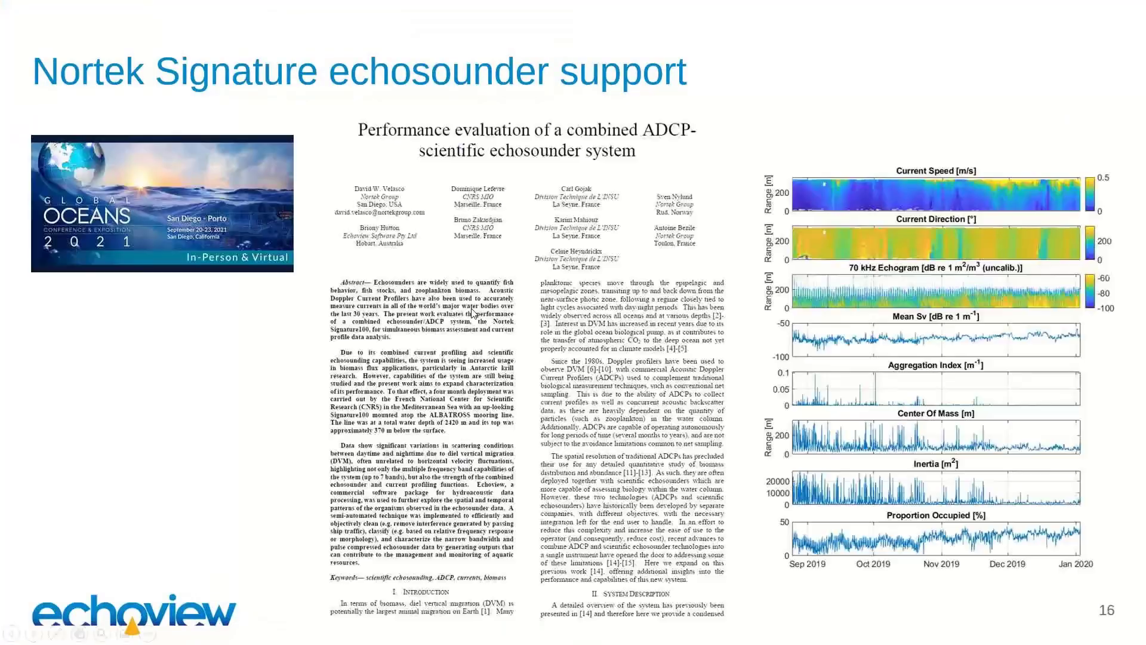
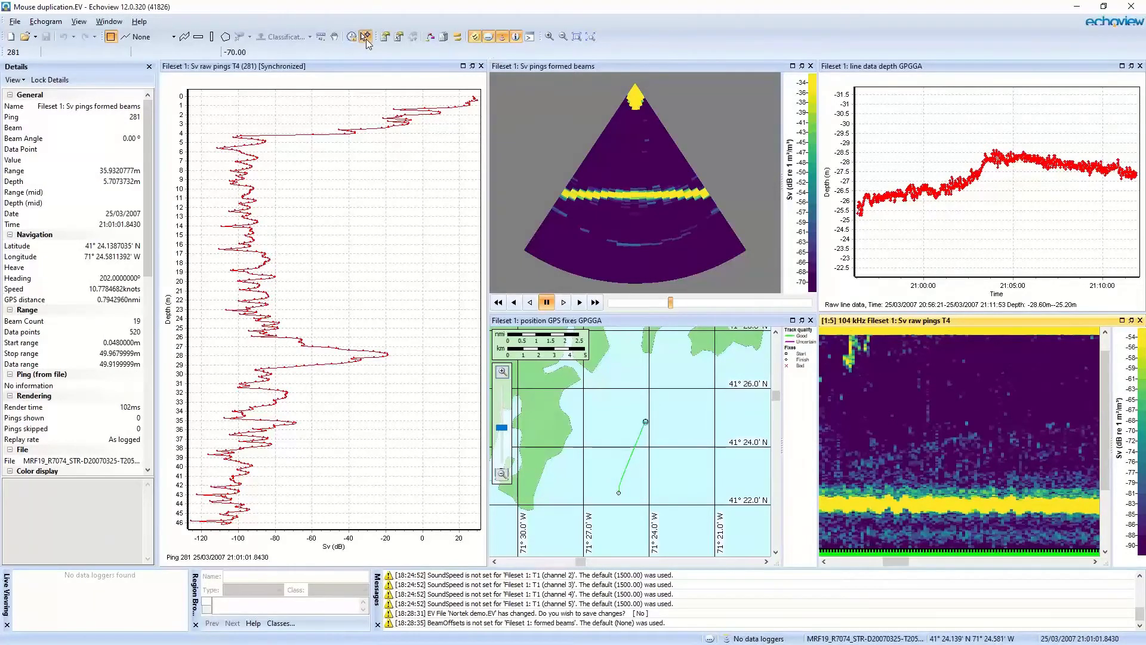
Use mouse duplication to trace the same position across the beam view, cruise track, depth graph and T4 echogram
left_click(366, 37)
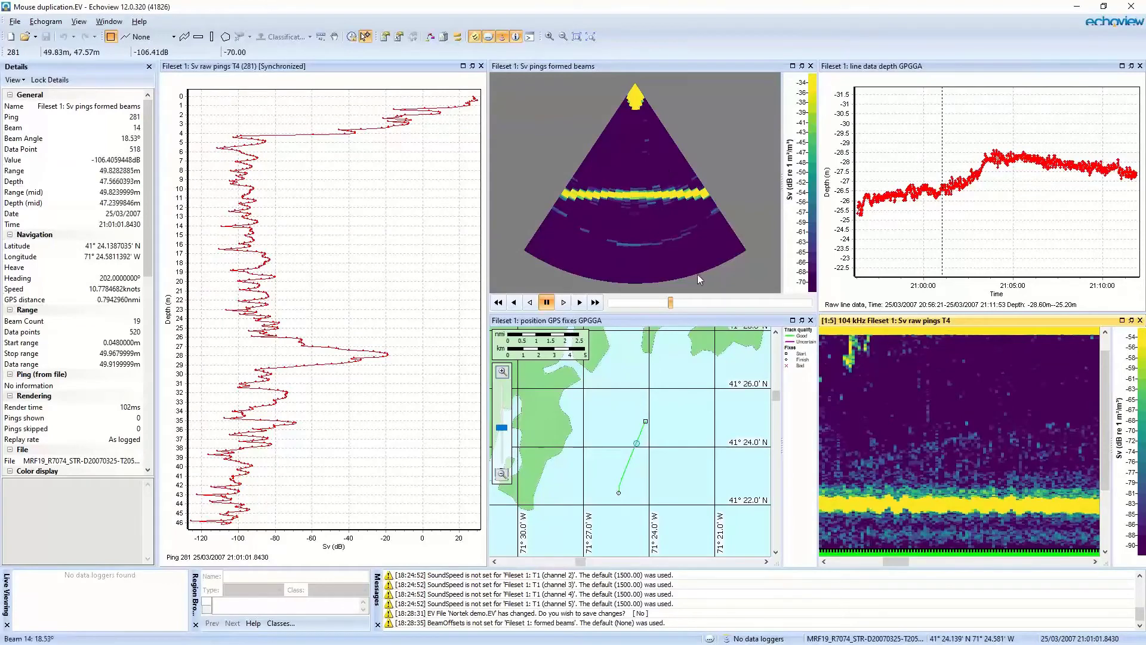
scroll(954, 411, "up", 2)
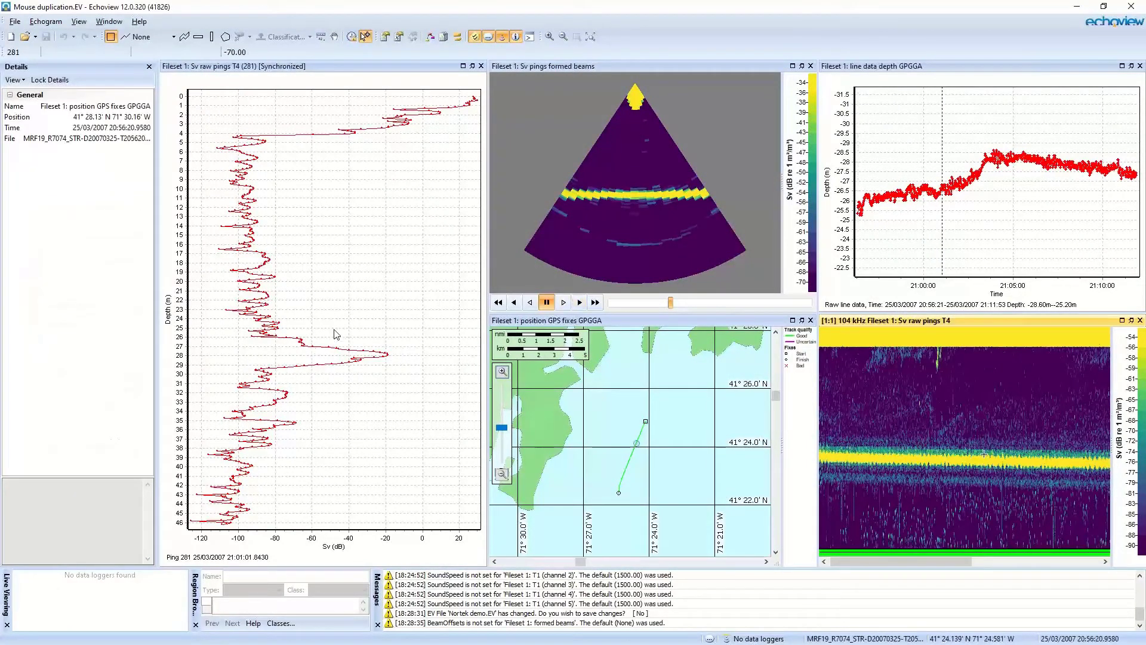
Zoom the ping 281 Sv graph to the strong peak at about 25 to 31 m depth and compare it with the T4 echogram
left_click(370, 357)
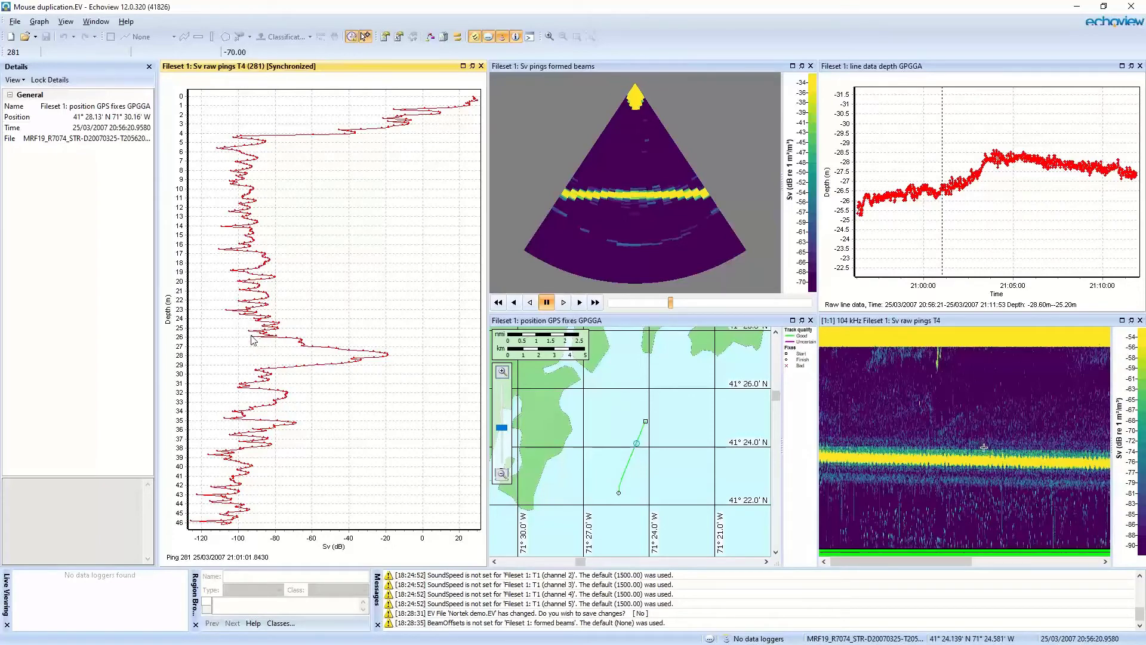
left_click_drag(247, 330, 406, 386)
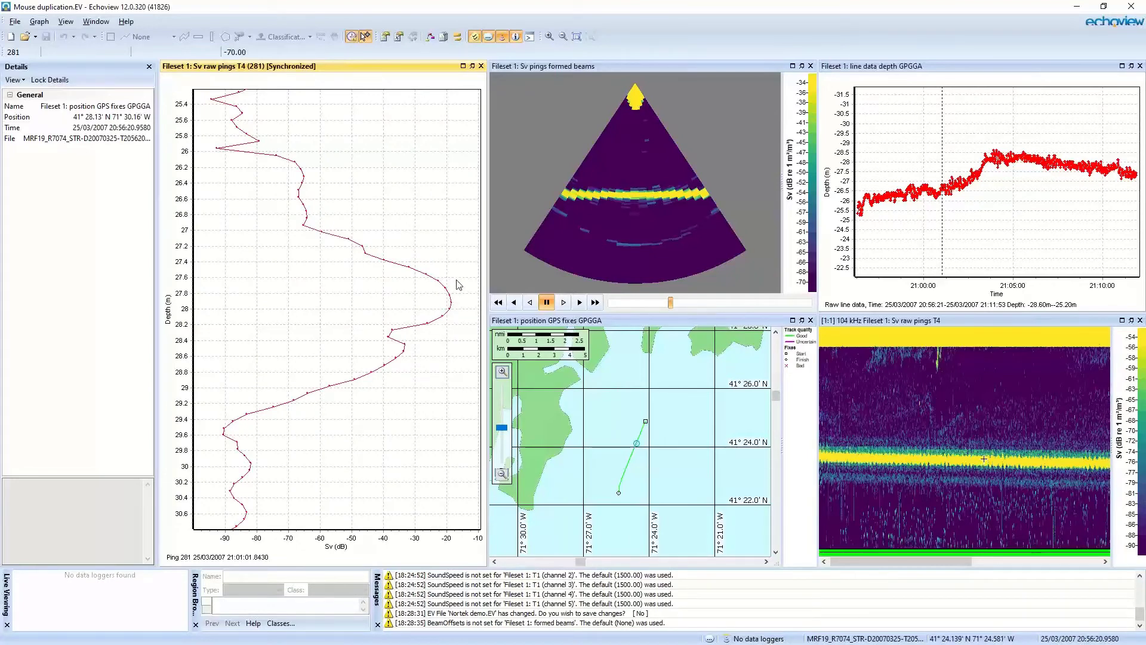
left_click(890, 420)
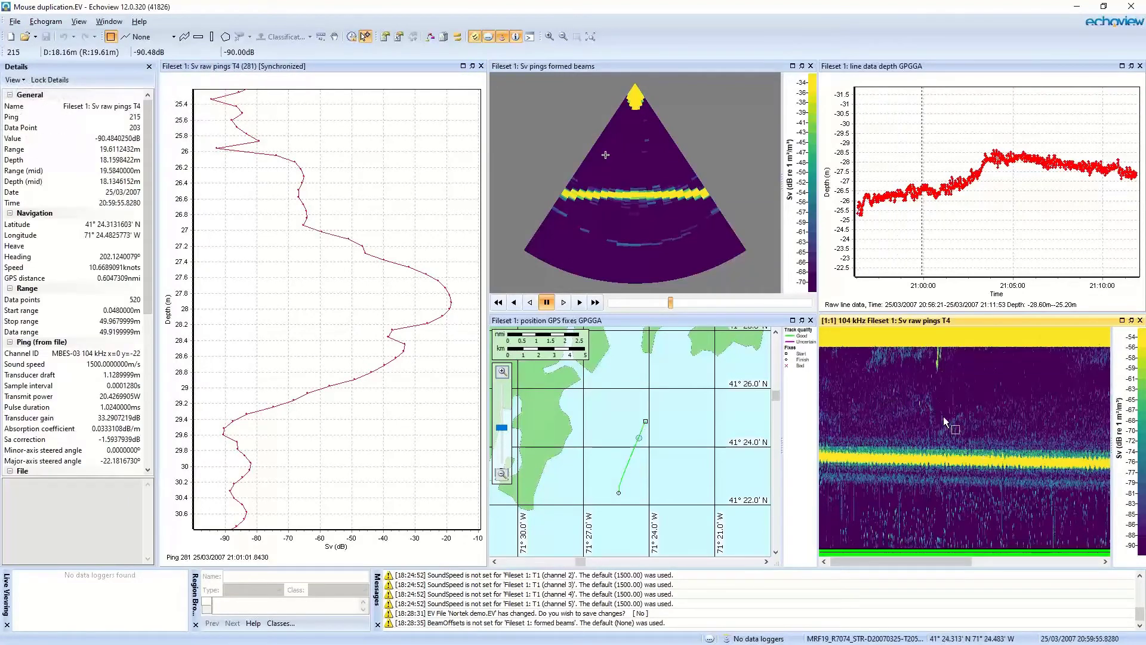
left_click(331, 300)
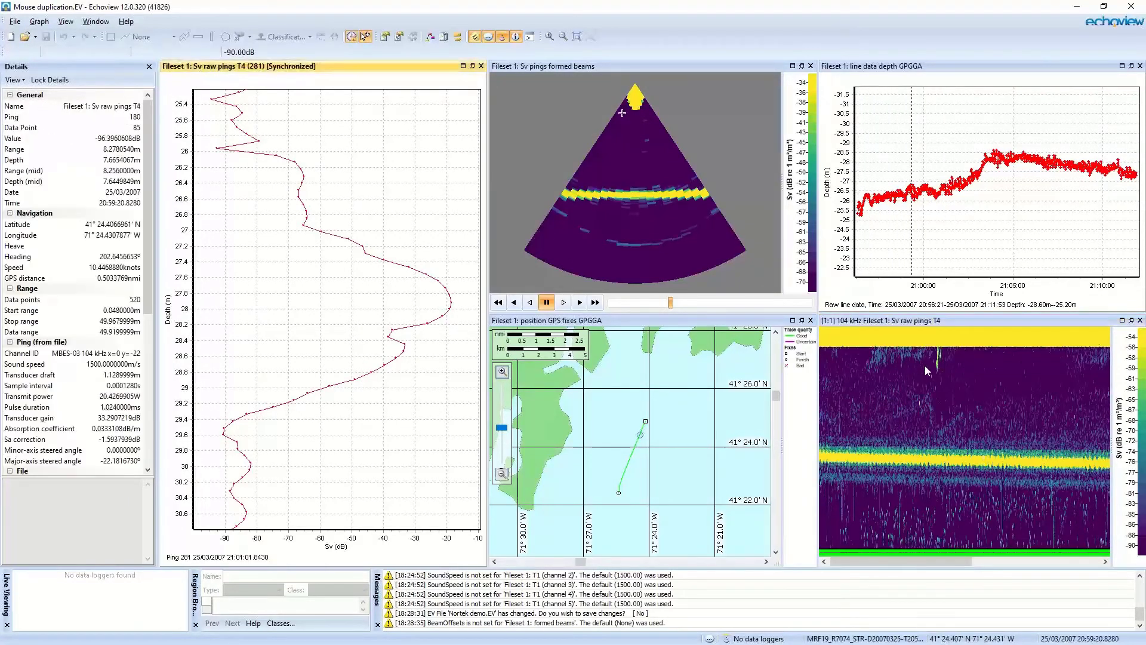
Zoom and move through the synchronized T4 echogram to examine how the Sv graph follows its ping and depth range
left_click(927, 381)
scroll(927, 381, "up", 2)
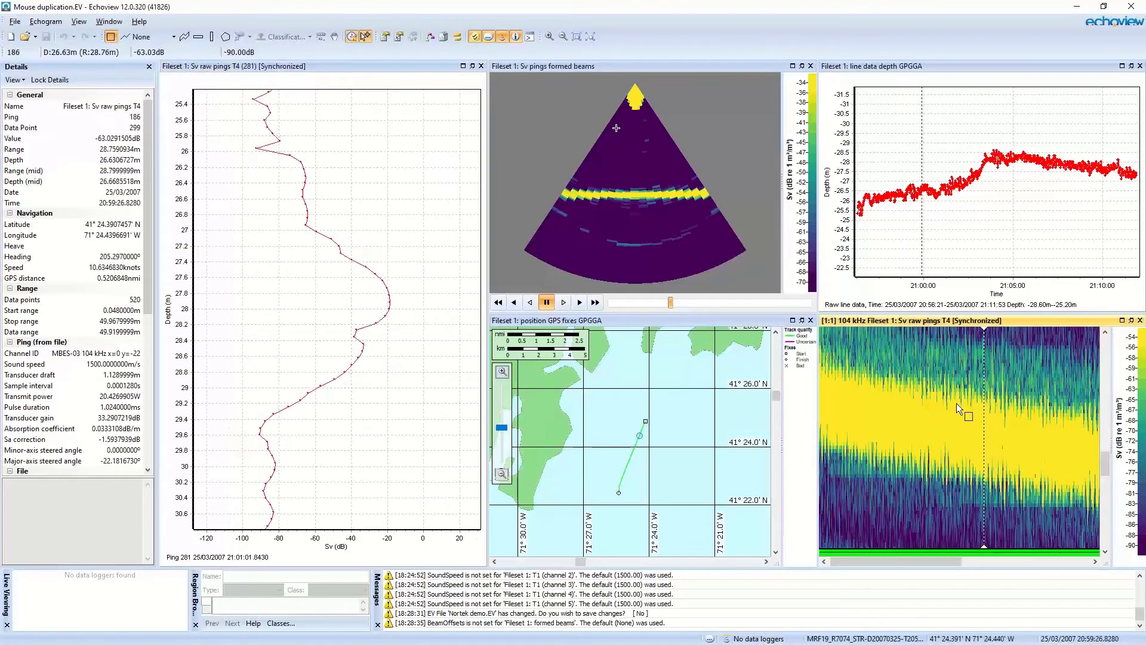
scroll(957, 403, "down", 2)
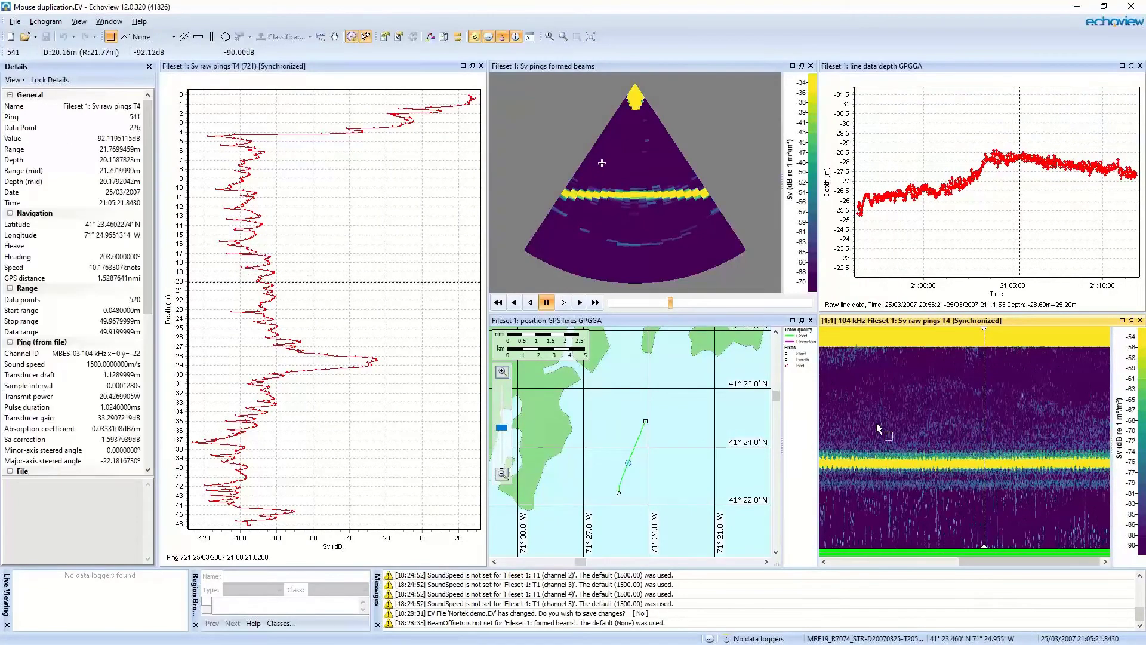
scroll(1004, 486, "up", 2)
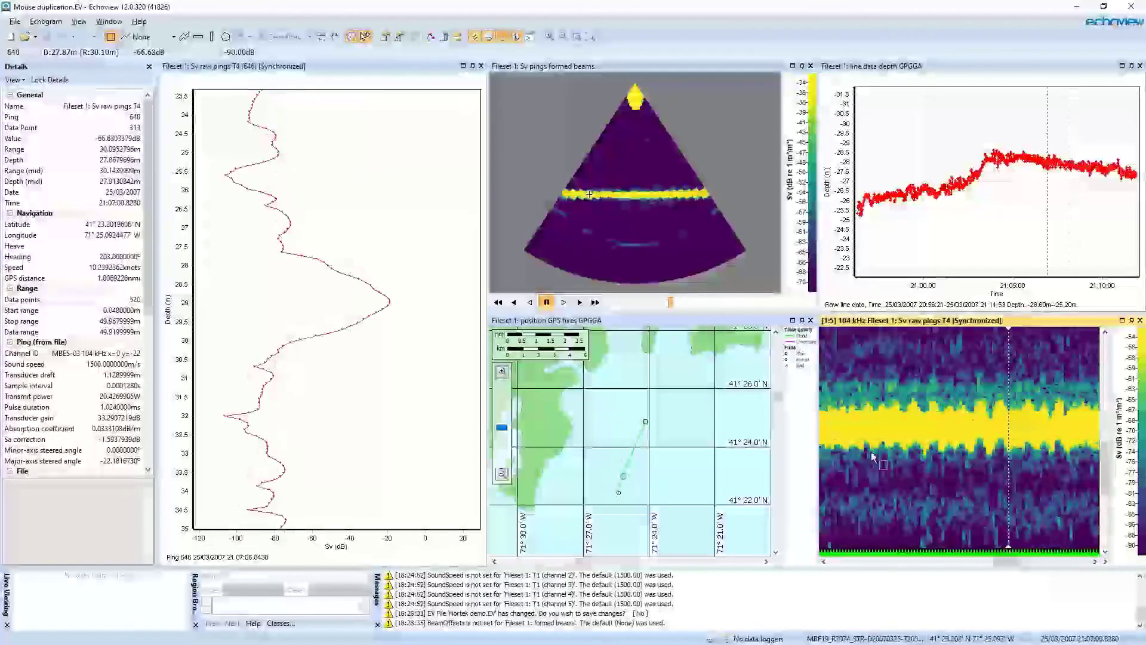
Fix the T4 Sv graph's depth axis at 27 to 32 m and compare other pings through the synchronized T4 echogram
left_click(282, 301)
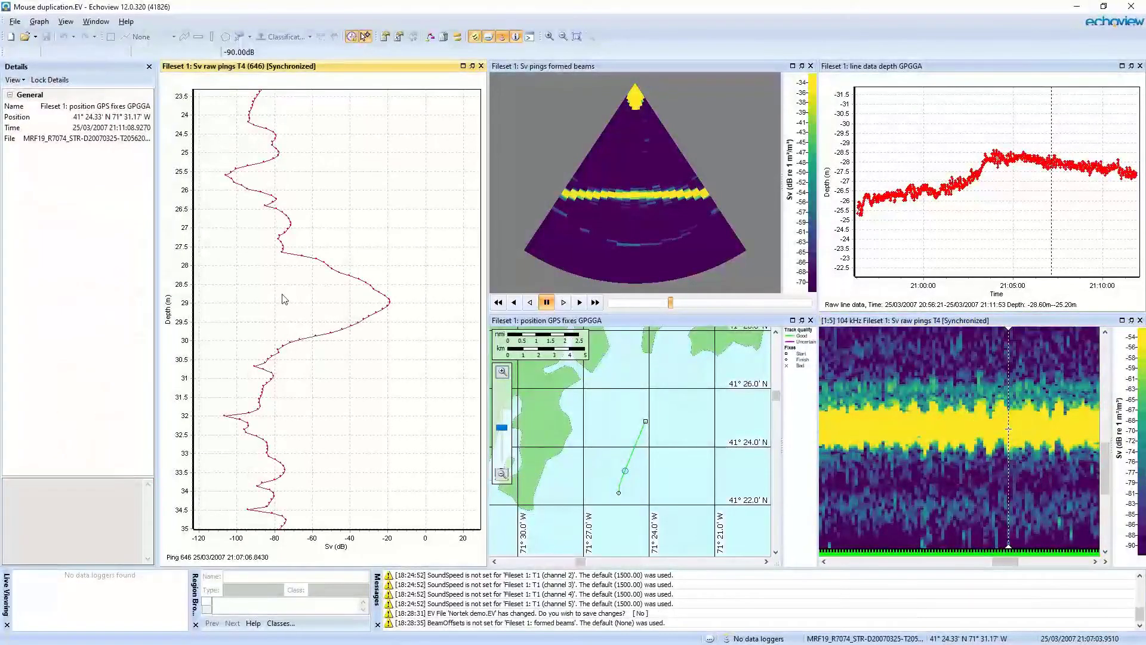
right_click(285, 299)
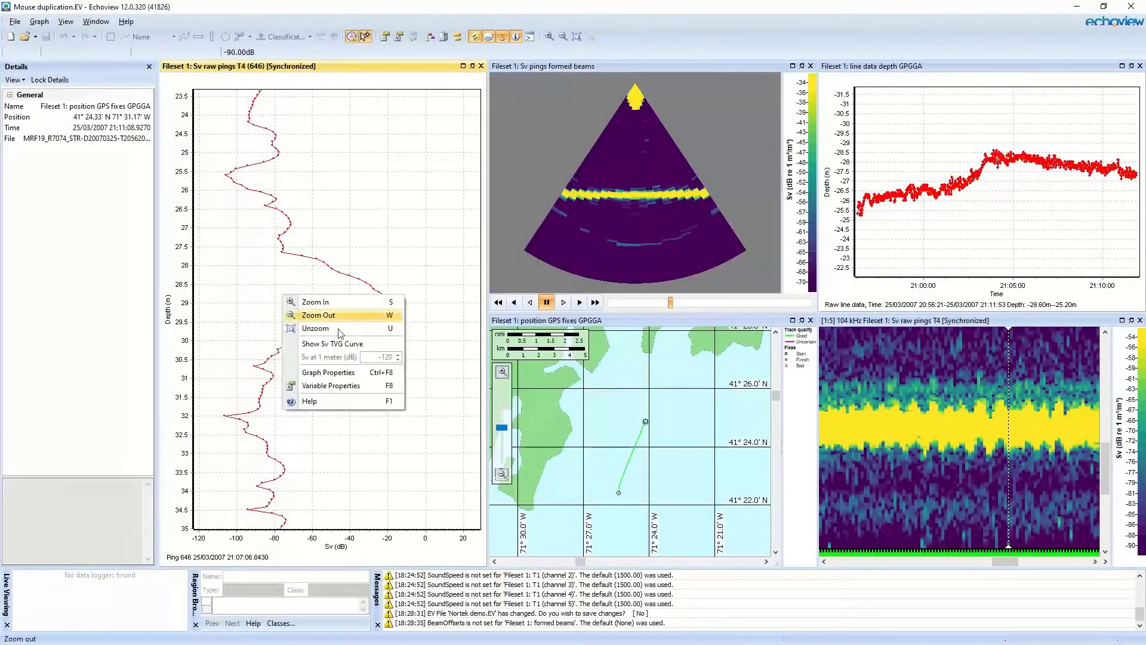
left_click(367, 376)
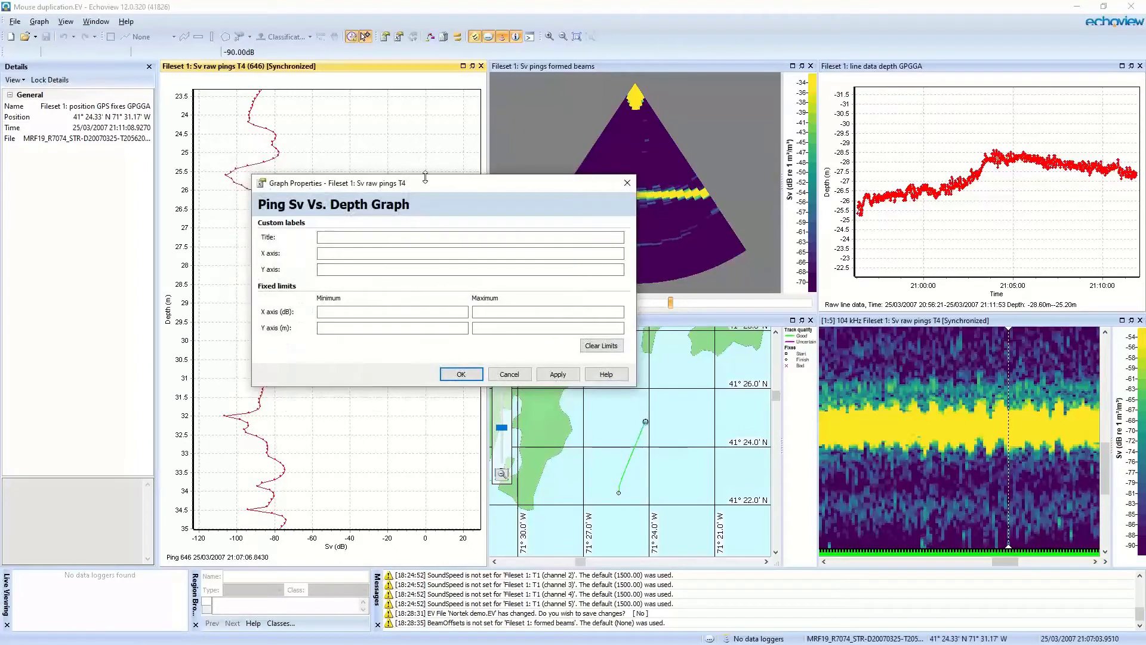
left_click_drag(426, 179, 531, 129)
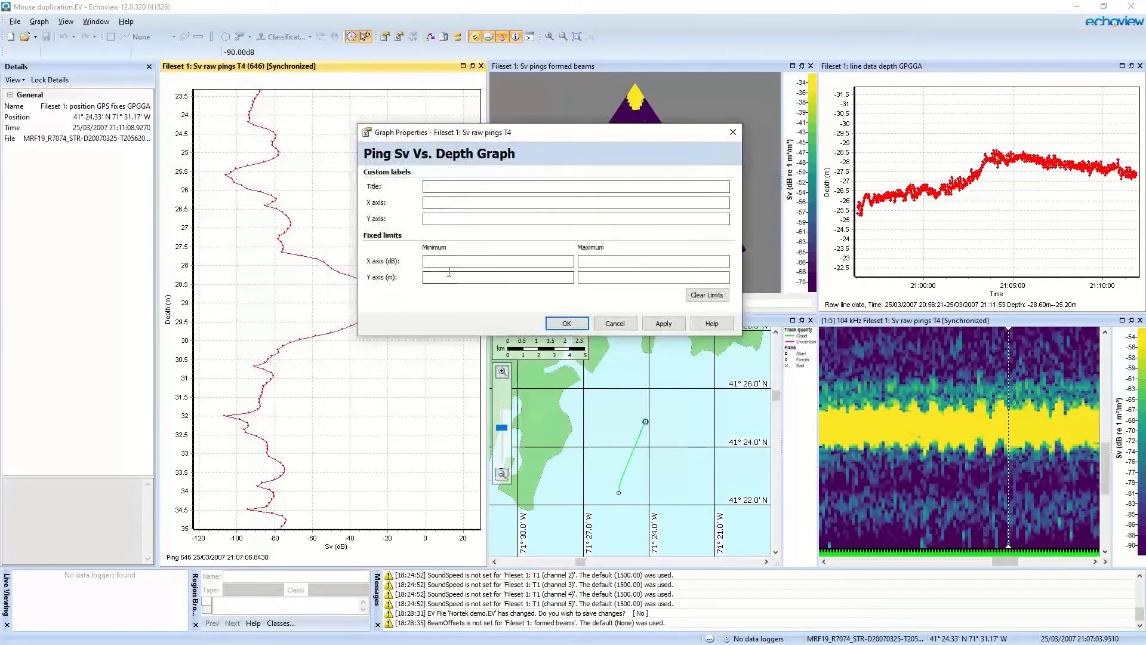
left_click(449, 273)
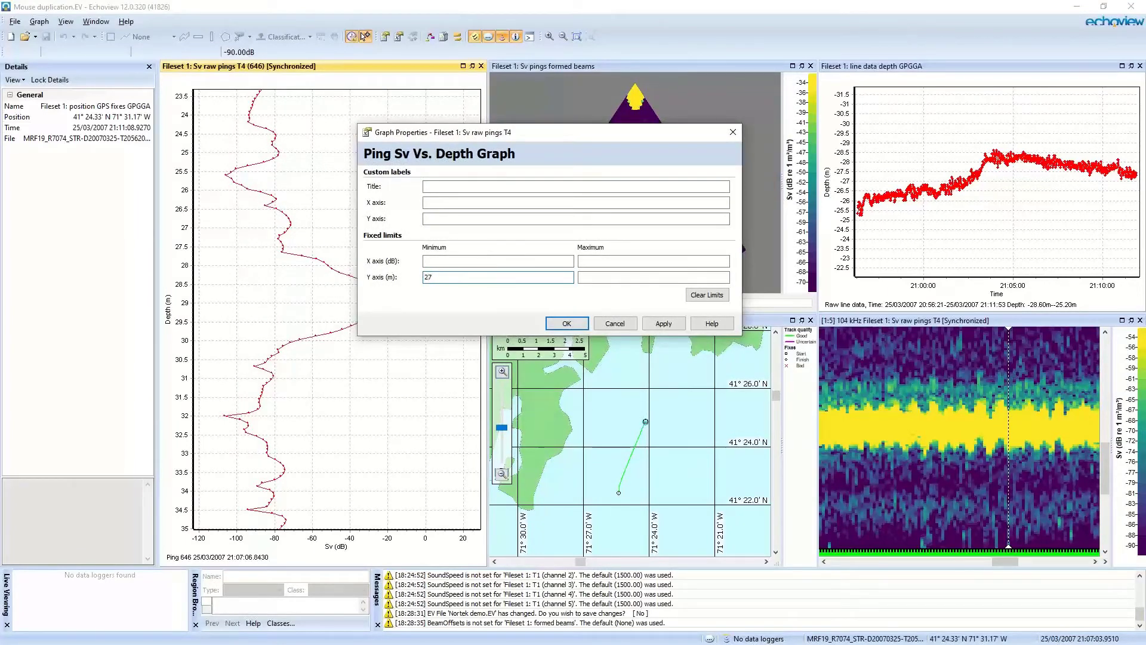
type("27")
left_click(621, 278)
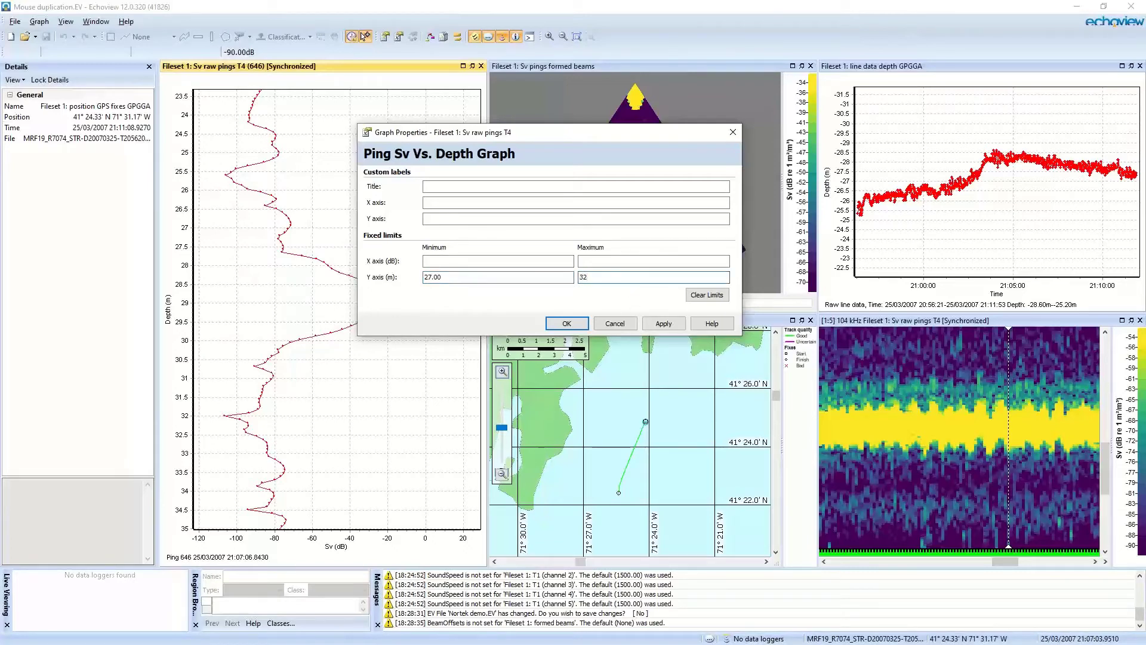
type("32")
key("Return")
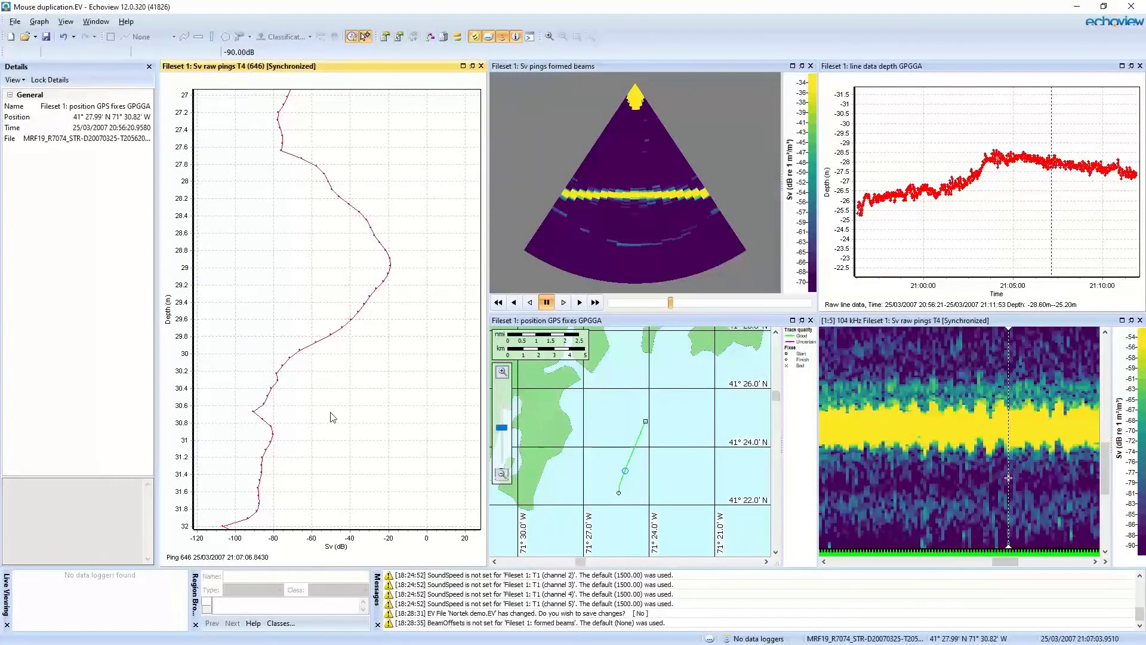
left_click(987, 427)
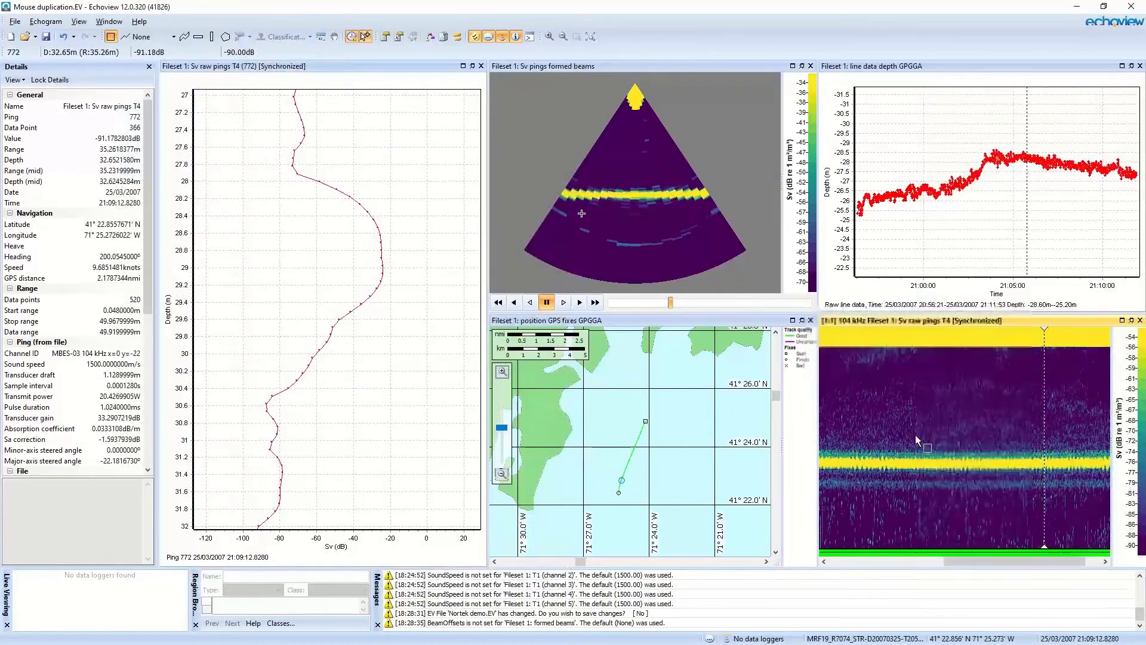
scroll(929, 469, "up", 3)
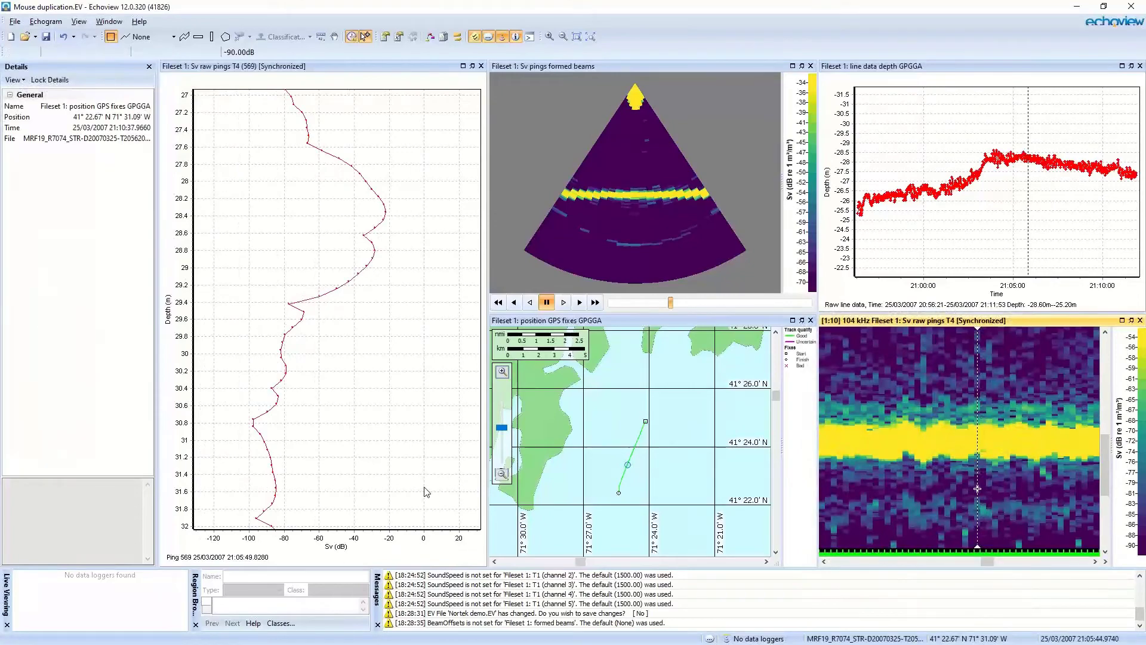
Clear all fixed axis limits of the T4 Sv graph
left_click(255, 362)
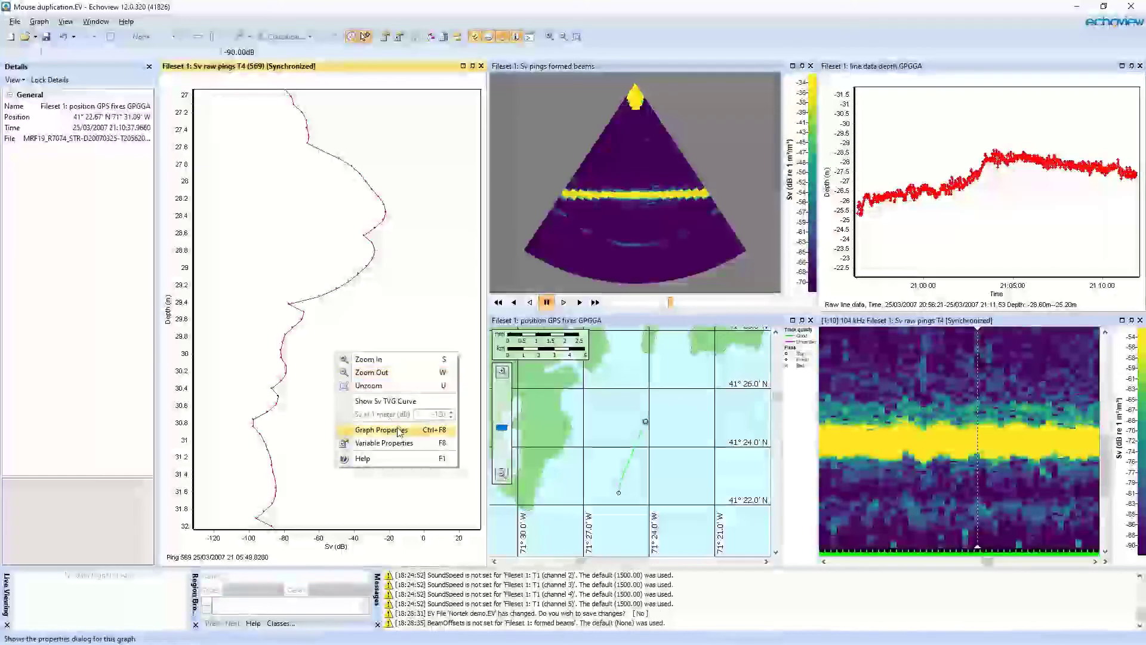
left_click(383, 430)
left_click(710, 297)
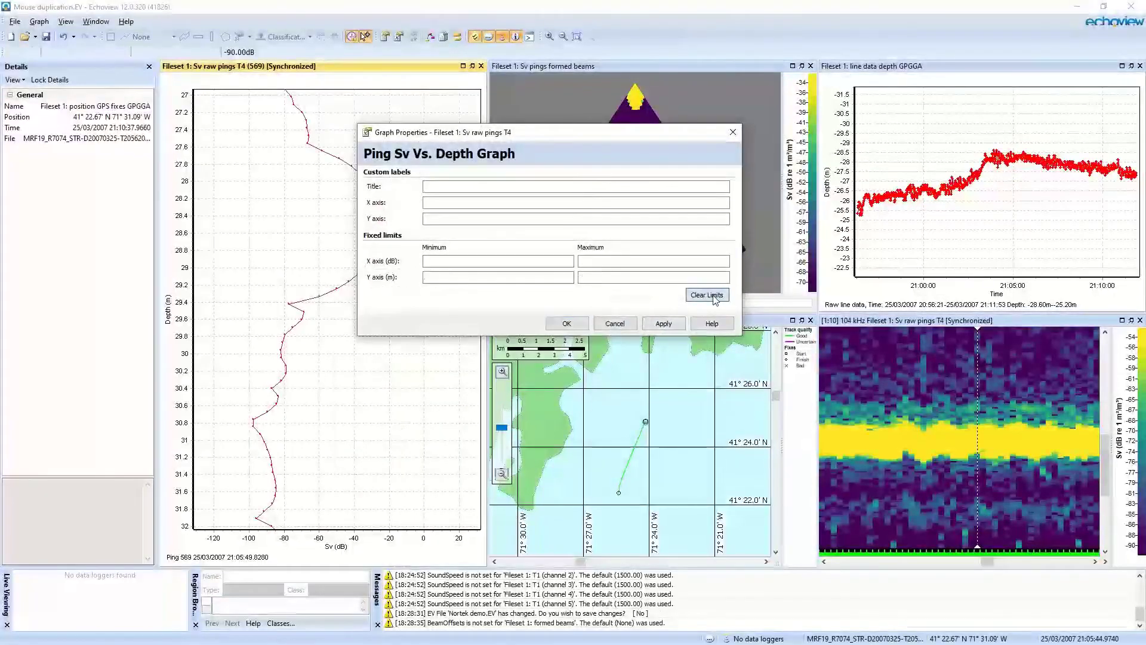
left_click(567, 323)
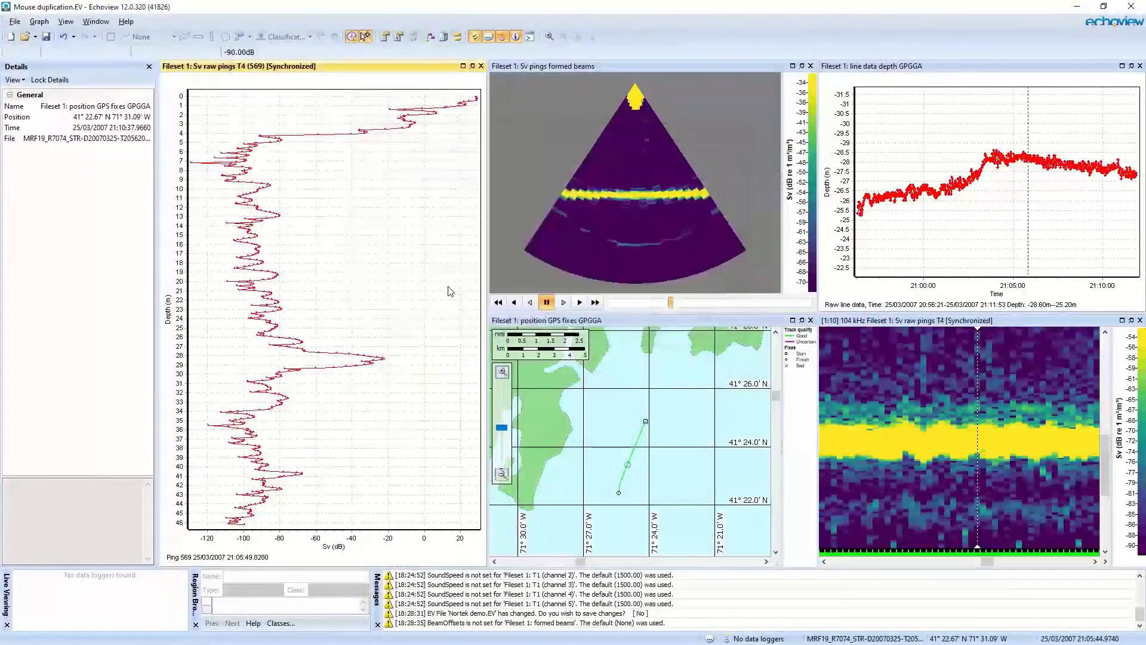
Close Mouse duplication.EV without saving changes and open the recent file Multibeam sync to target.EV
key("alt+F4")
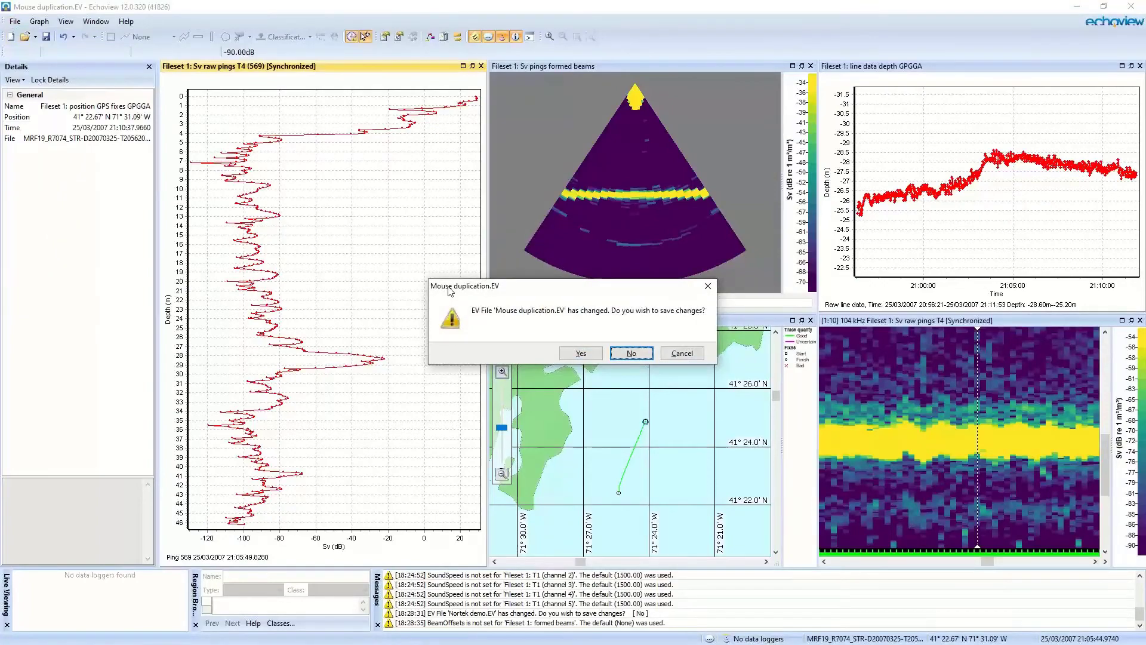
key("Return")
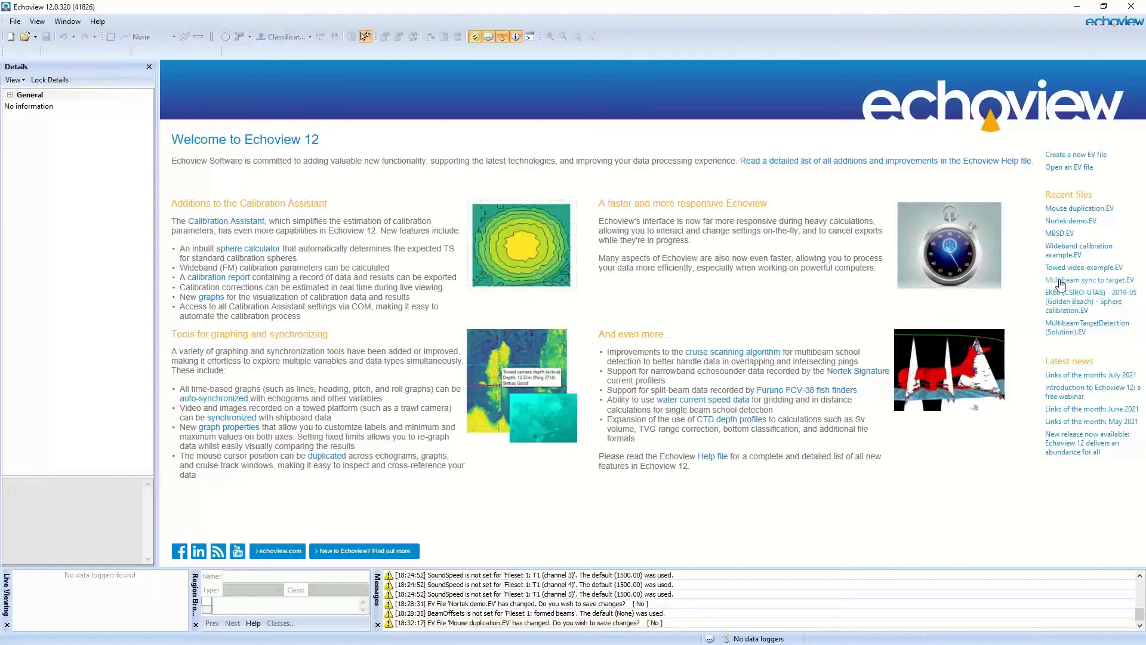
left_click(1059, 281)
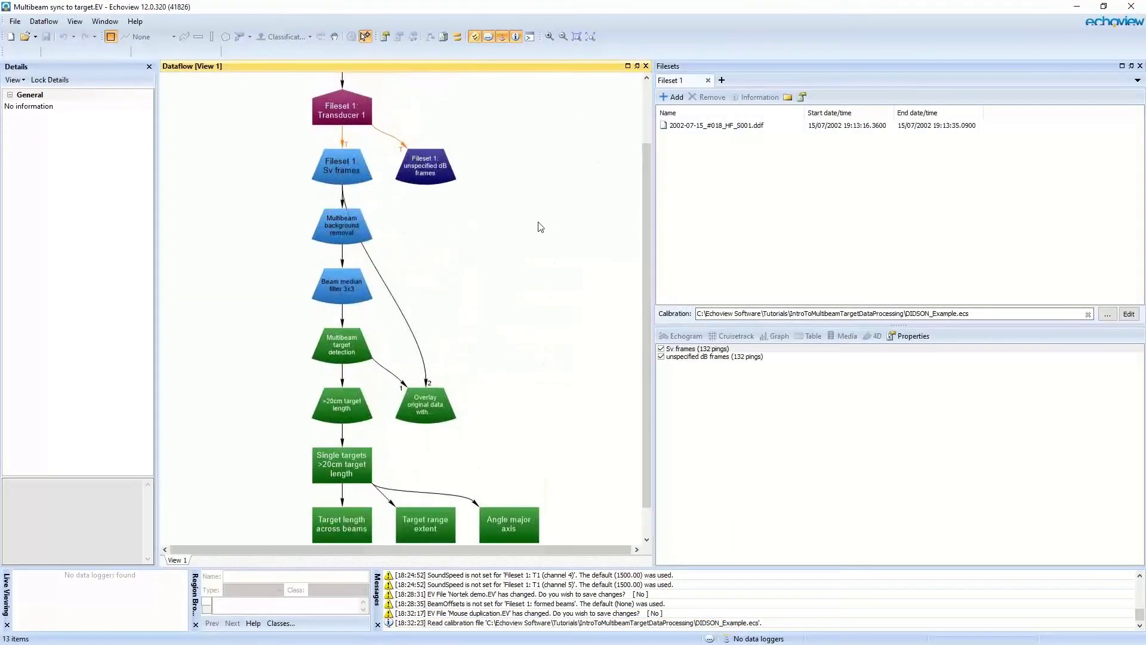
Open the Sv frames echogram, advance it to ping 25, and open the Multibeam target detection echogram
double_click(336, 161)
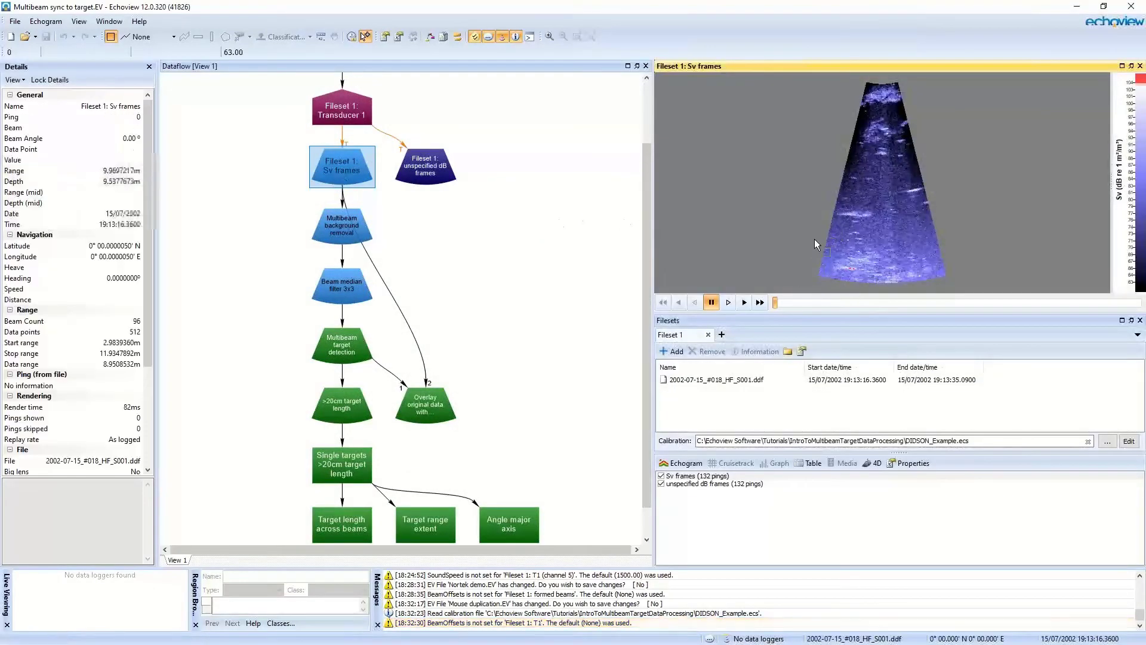
left_click_drag(776, 303, 844, 303)
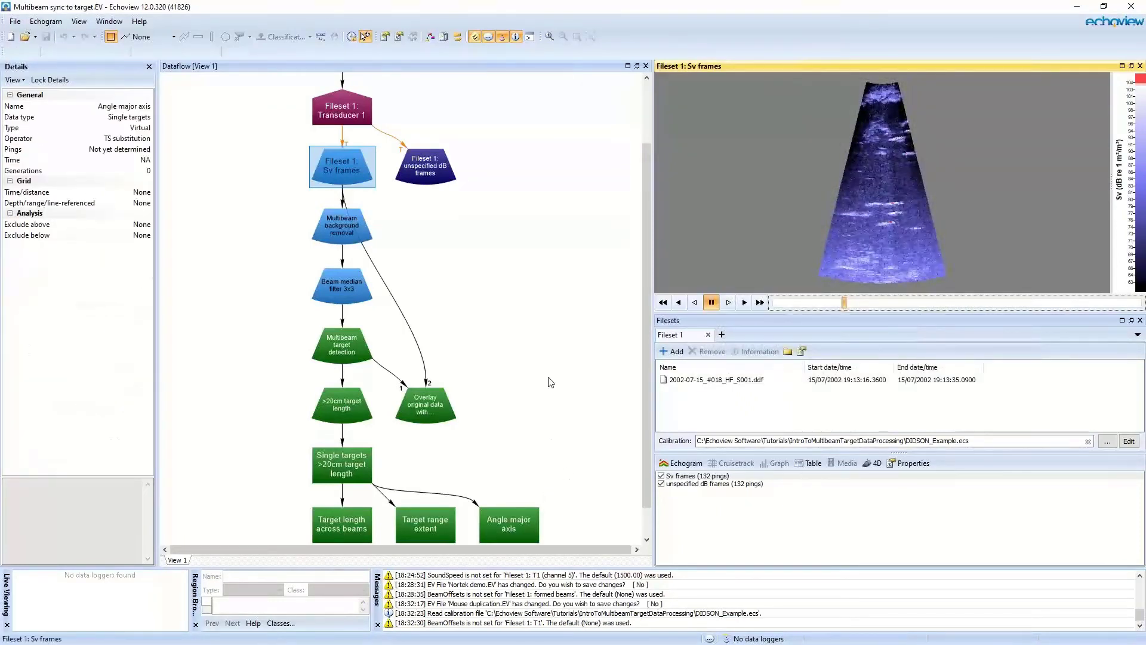
scroll(551, 370, "down", 3)
left_click(347, 270)
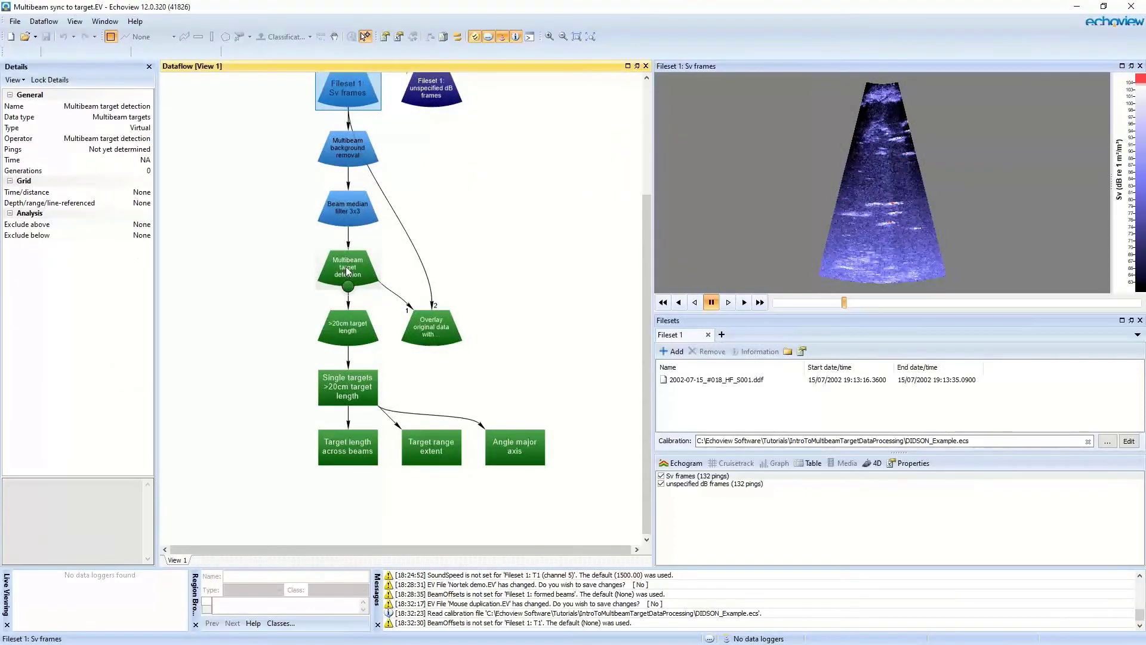
double_click(347, 269)
Synchronize the Multibeam target detection and Sv frames echograms and advance them to ping 41
left_click(932, 219)
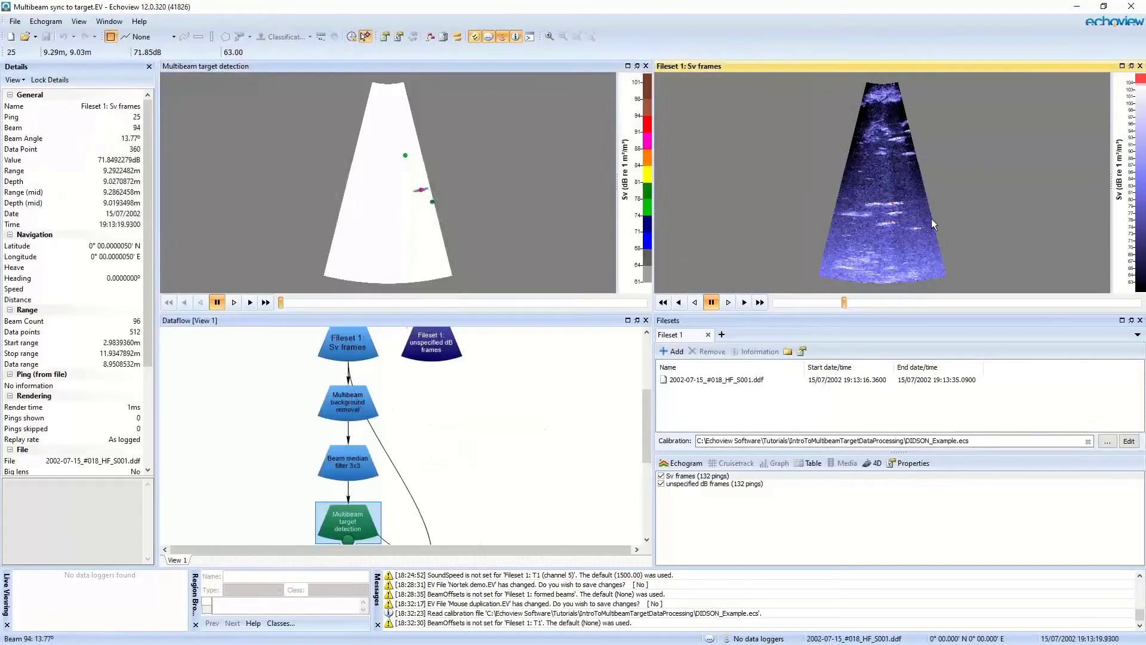
left_click(533, 222)
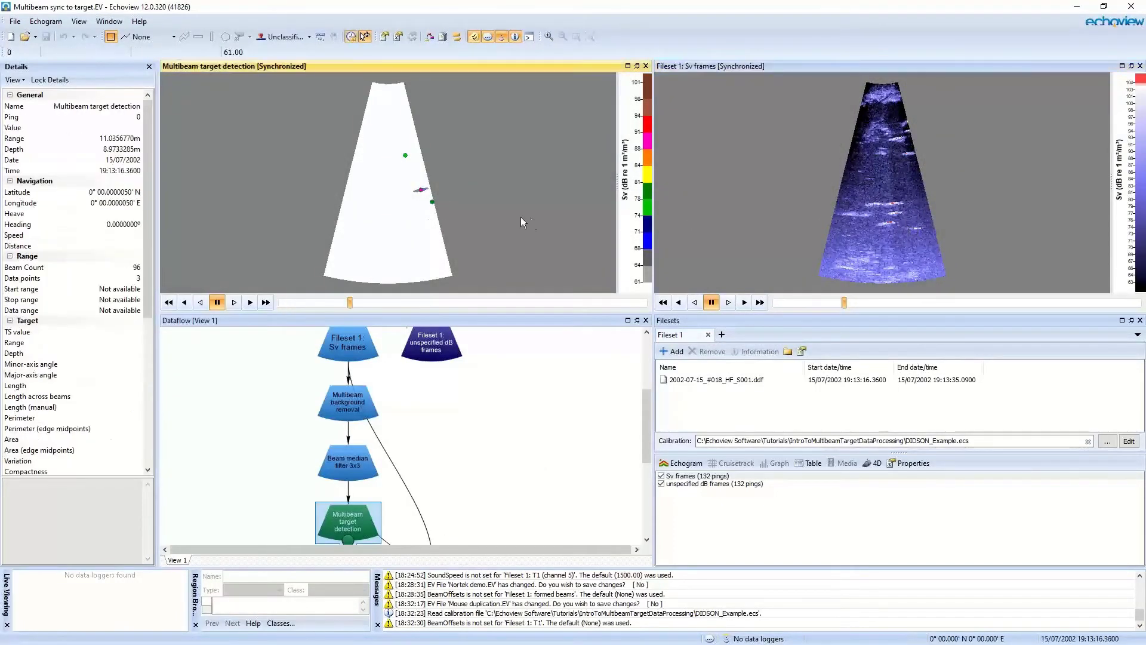
left_click(867, 302)
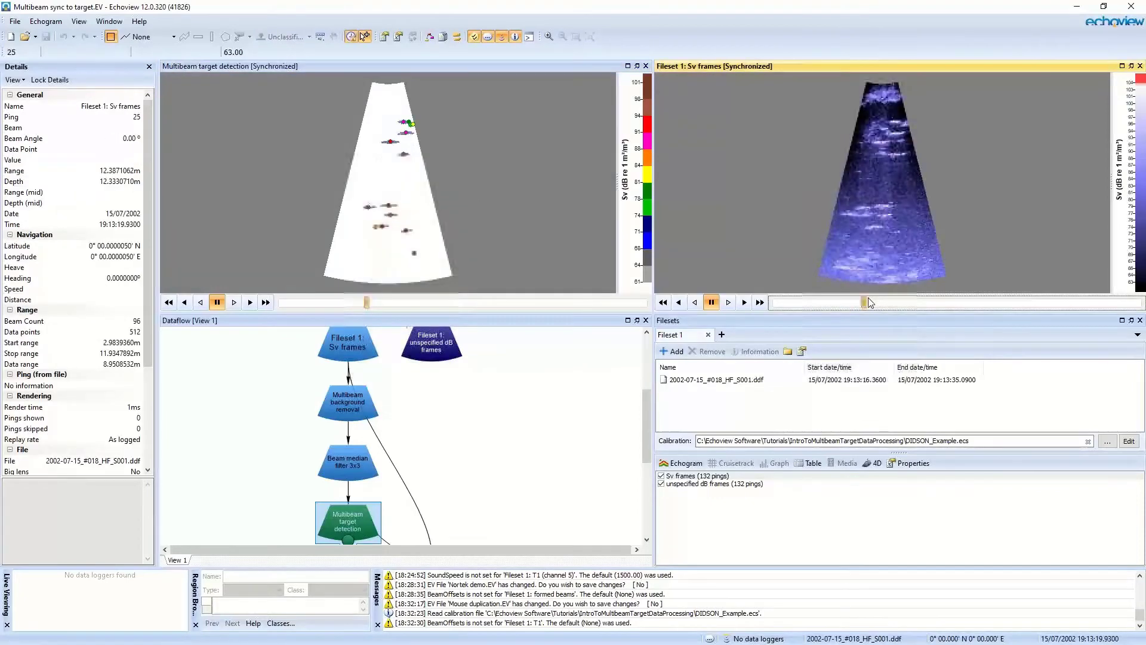
left_click_drag(869, 303, 889, 298)
Open the Single targets >20cm target length echogram from the dataflow and close the Filesets window
left_click(550, 512)
scroll(468, 416, "down", 5)
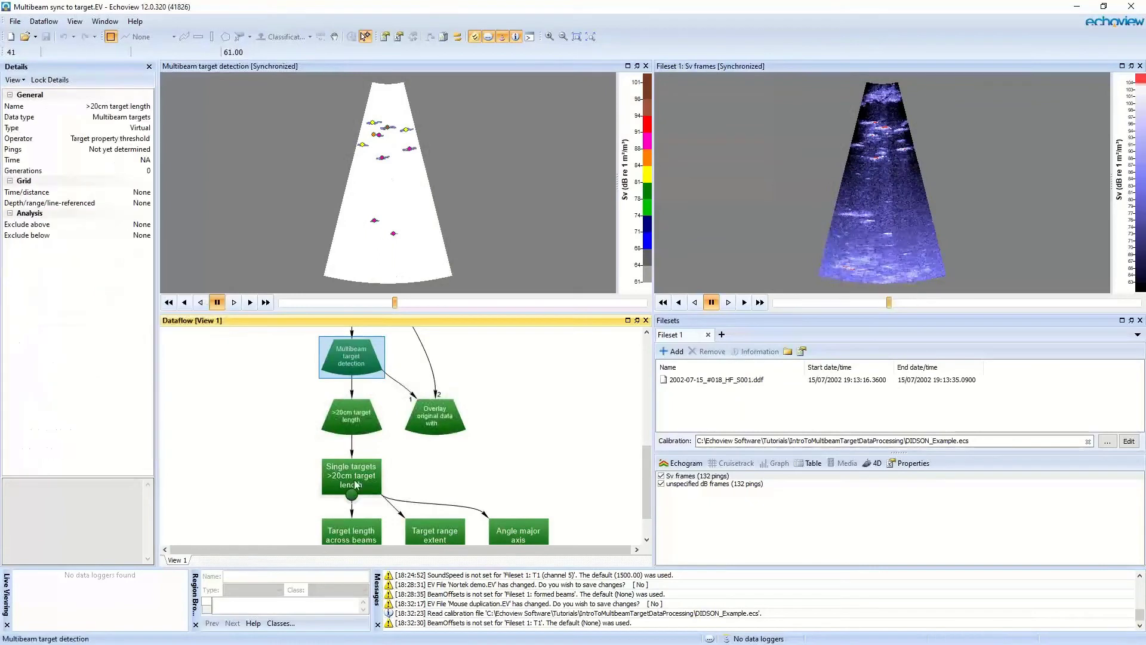
double_click(368, 478)
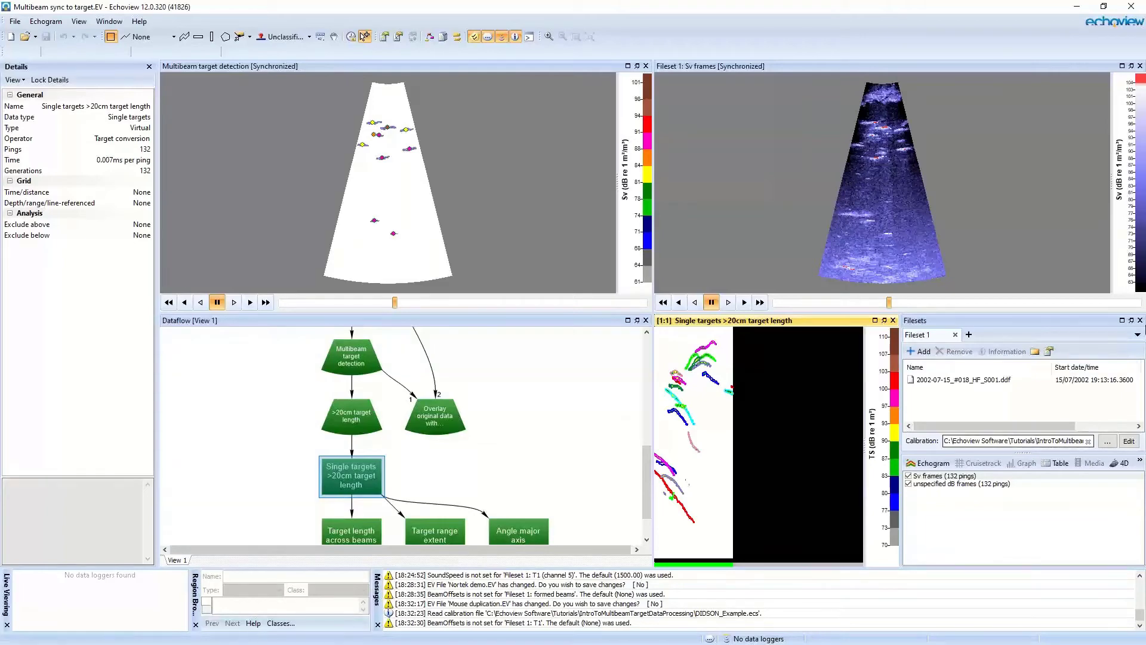
left_click(1140, 320)
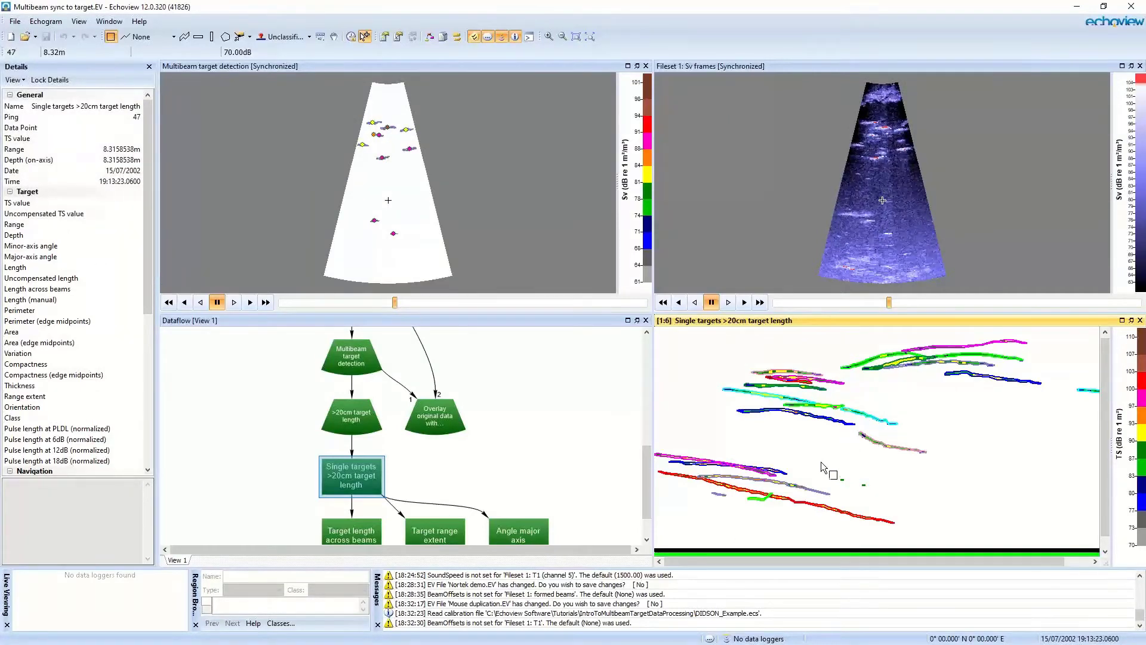
Zoom in on a four-target fish track and synchronize the multibeam echograms to its ping 17 target
left_click_drag(662, 464, 763, 512)
left_click_drag(876, 458, 966, 515)
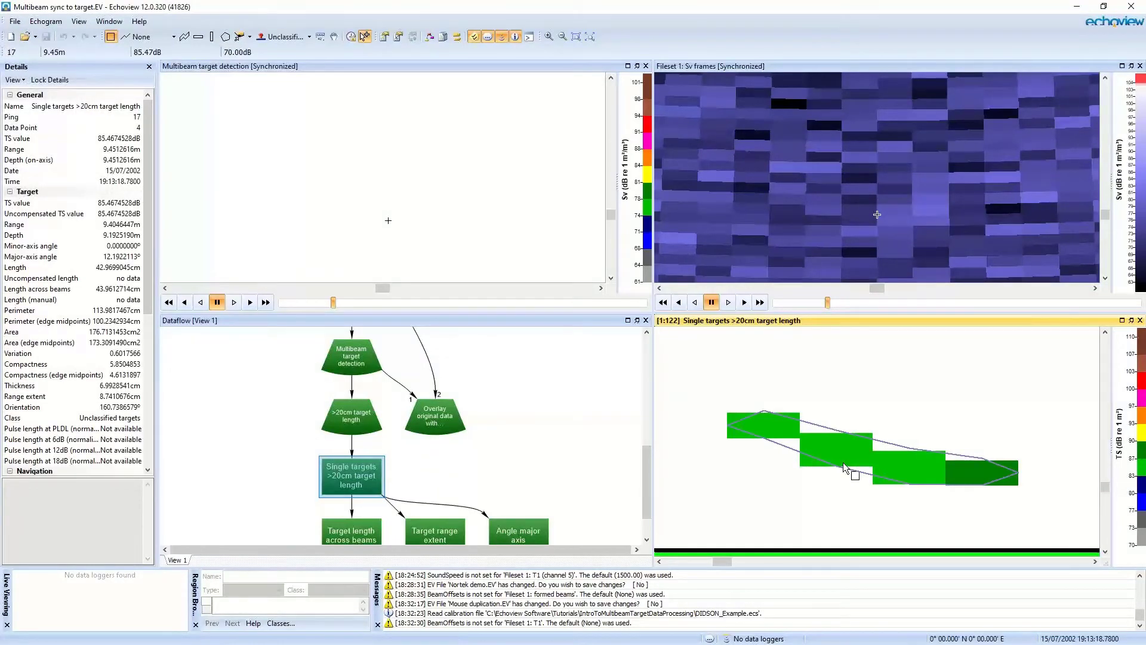
left_click(831, 449)
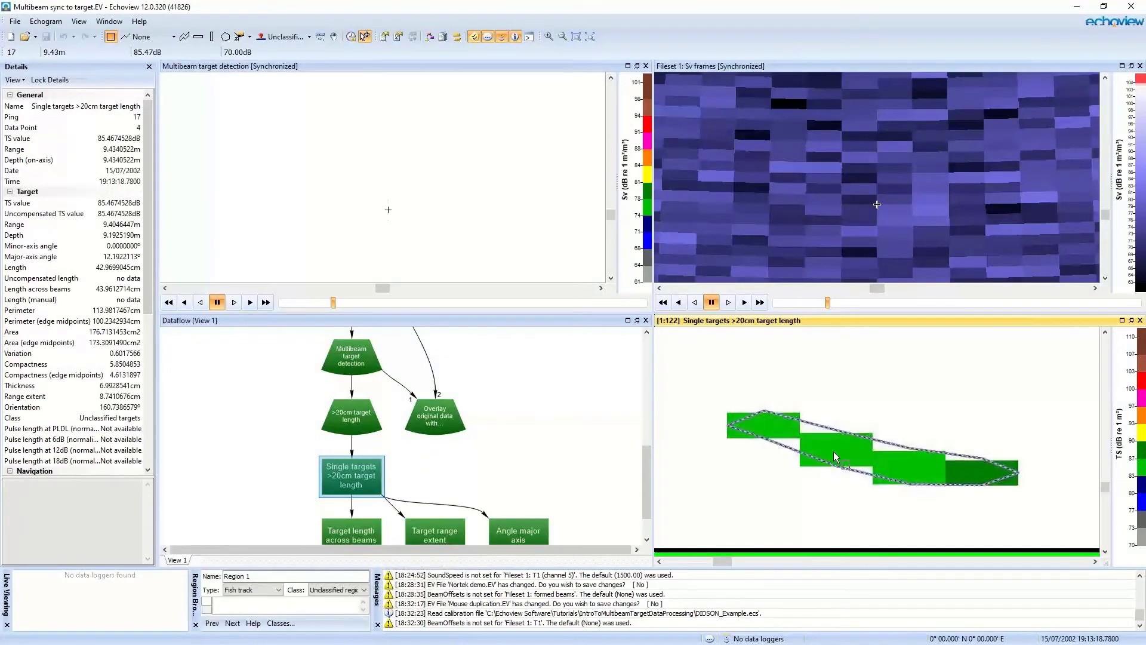
right_click(837, 443)
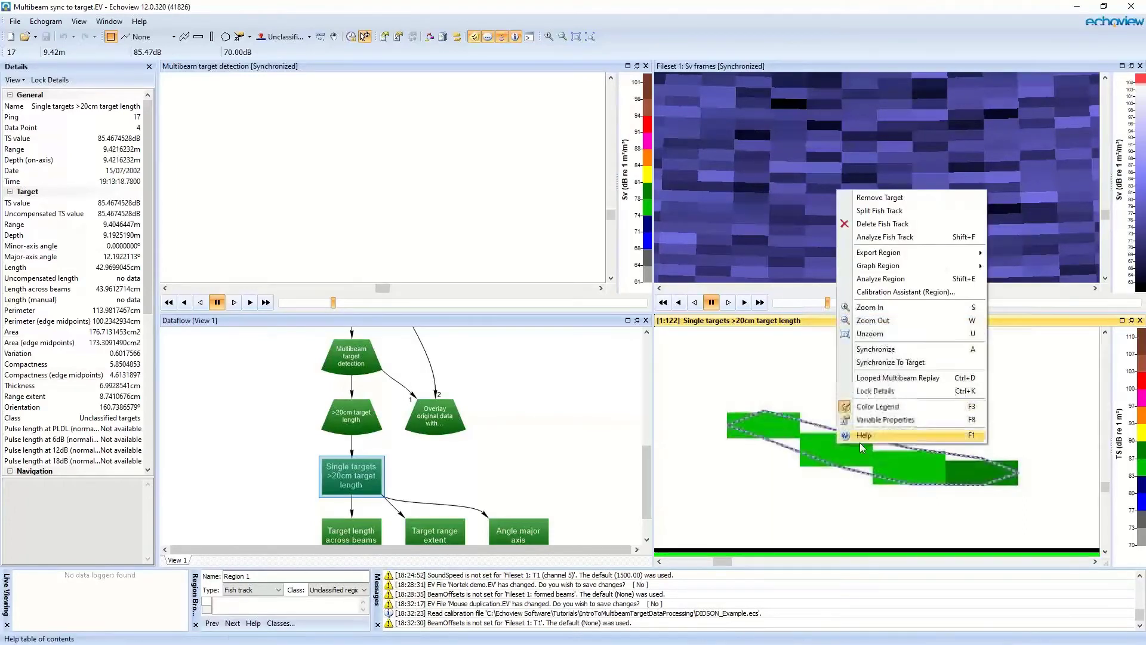
left_click(910, 361)
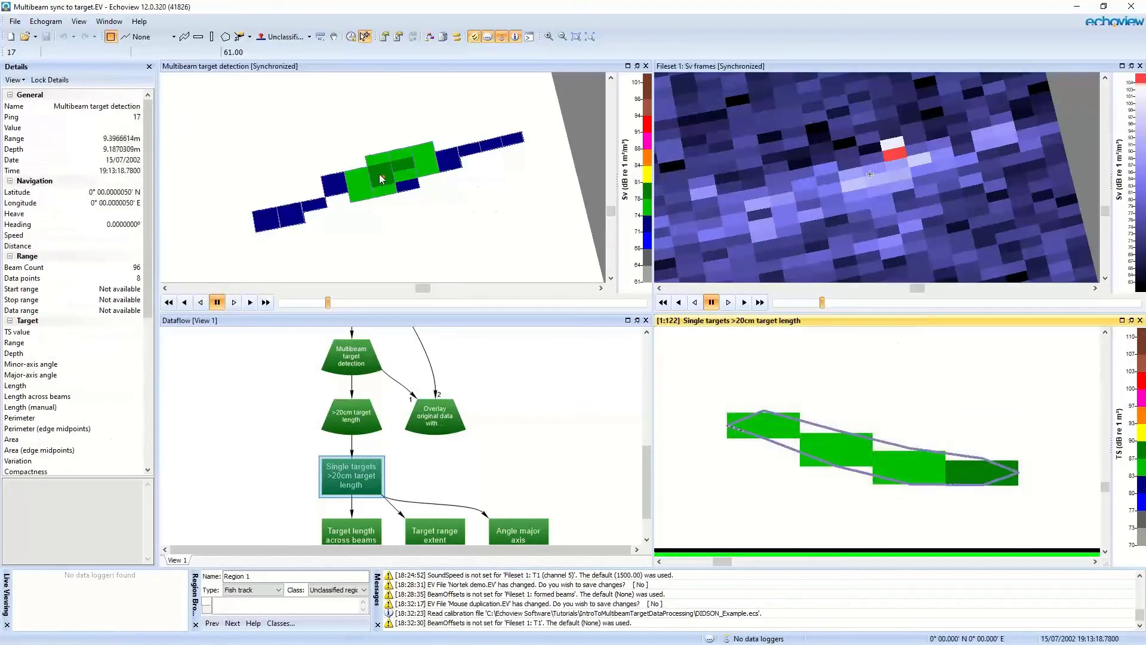
Inspect the synchronized target in the target detection echogram and synchronize the multibeam echograms to the fish track's ping 19 target
left_click(445, 198)
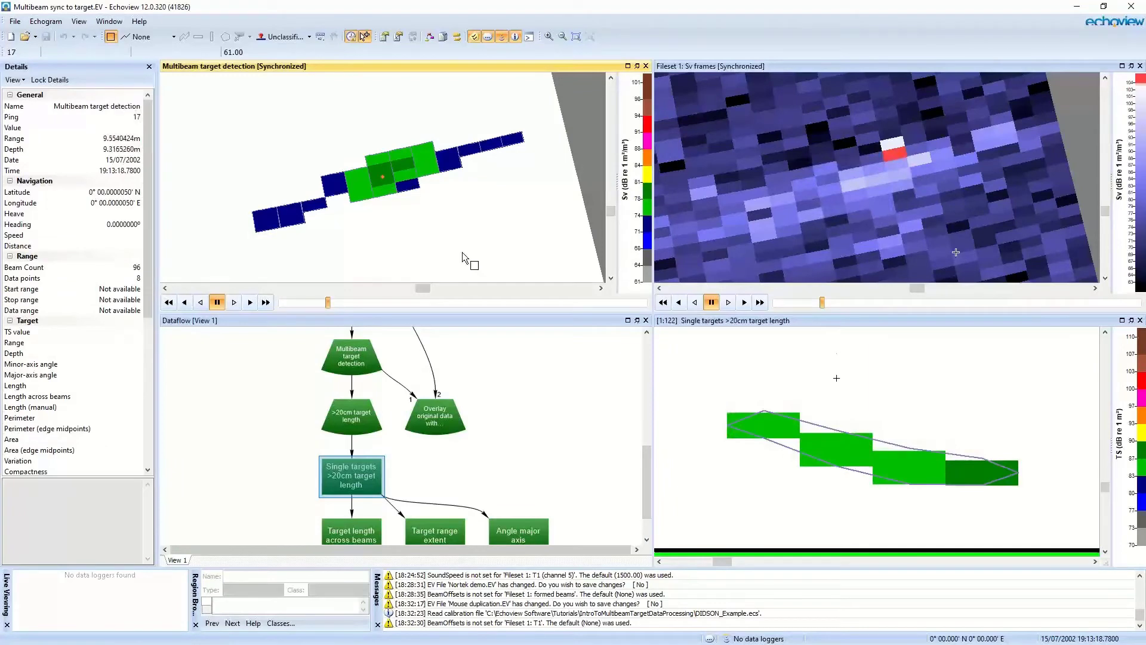
right_click(977, 479)
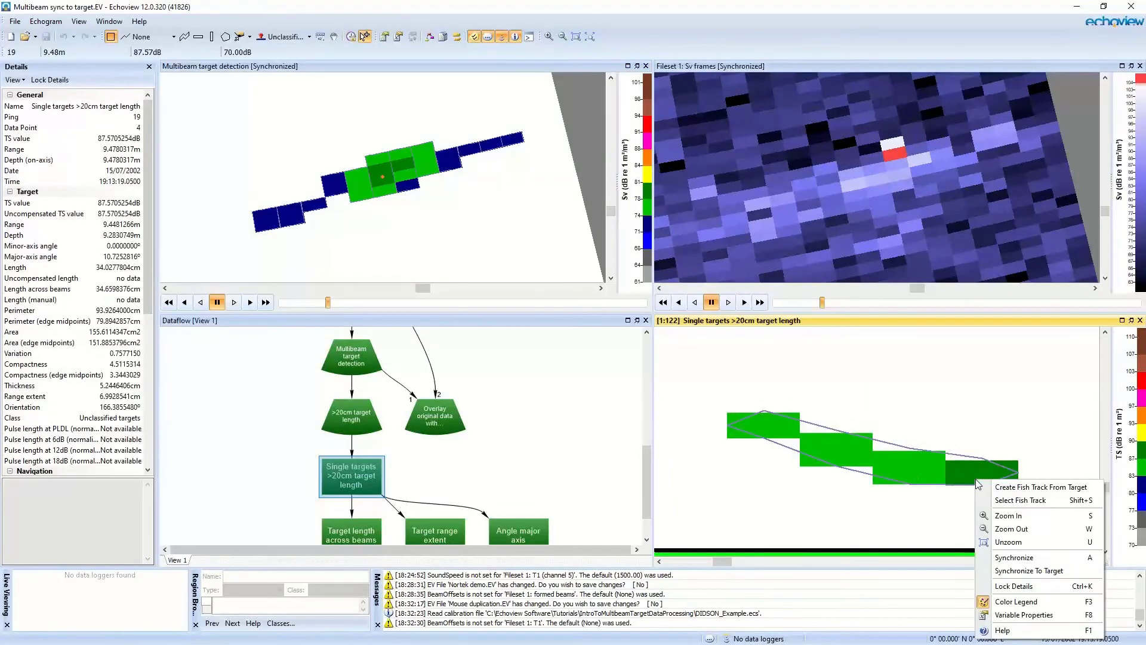
left_click(1024, 572)
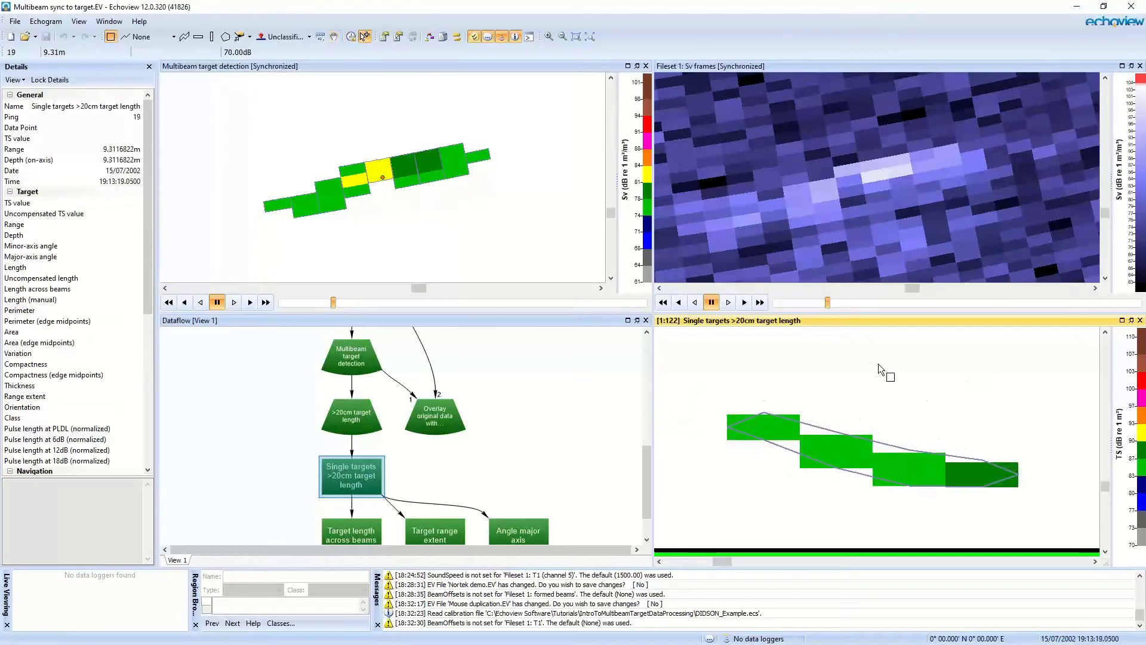
Close the Multibeam target detection and Sv frames echograms
left_click(646, 66)
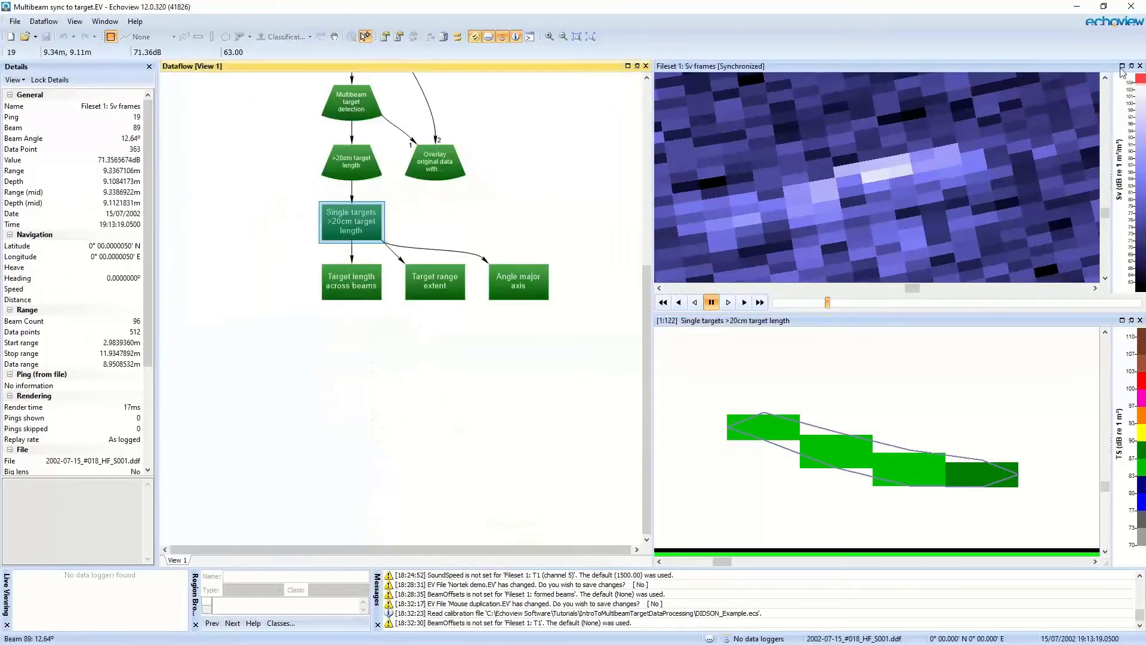
left_click(1141, 65)
Select the four-target fish track and graph its region as 2D projections
right_click(873, 350)
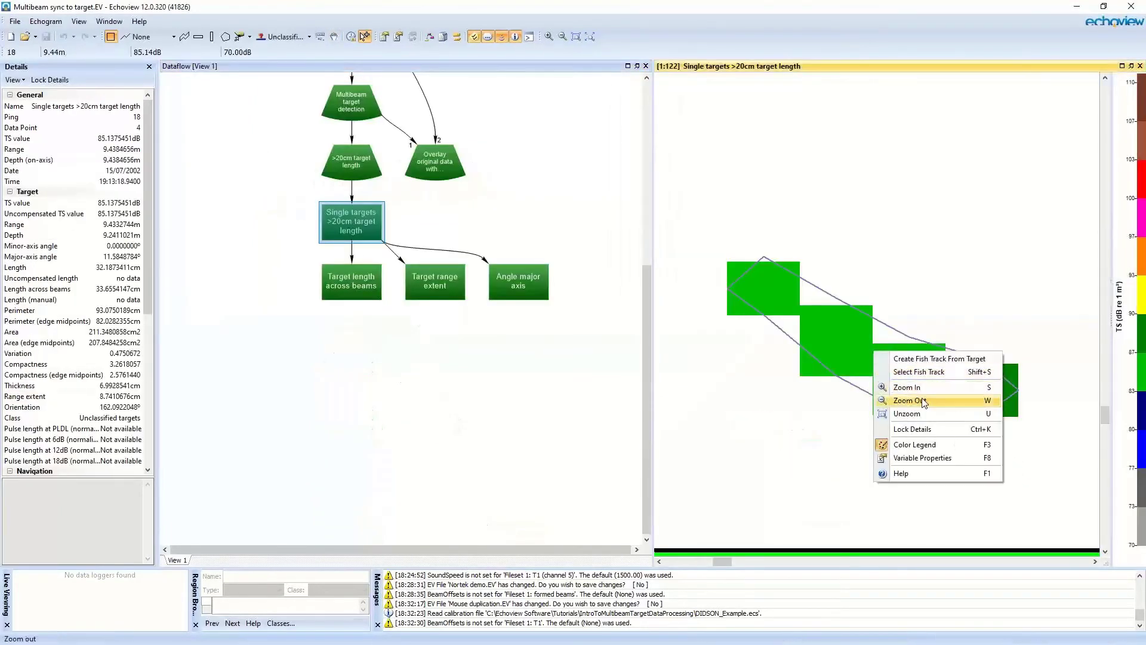
left_click(812, 334)
right_click(821, 335)
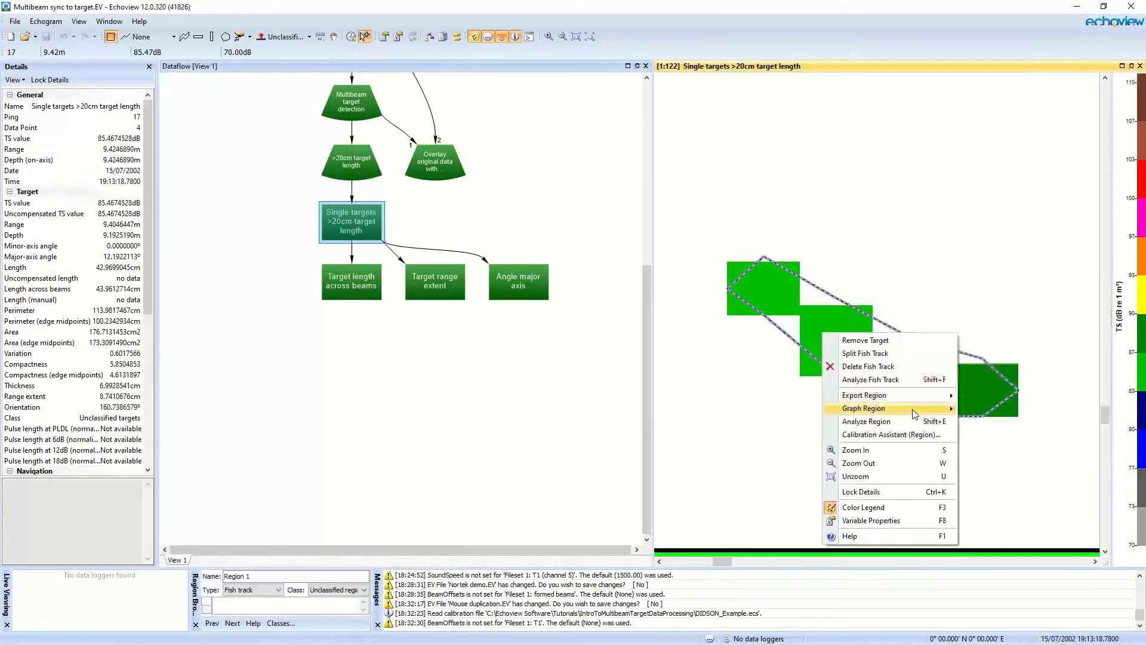
mouse_move(915, 413)
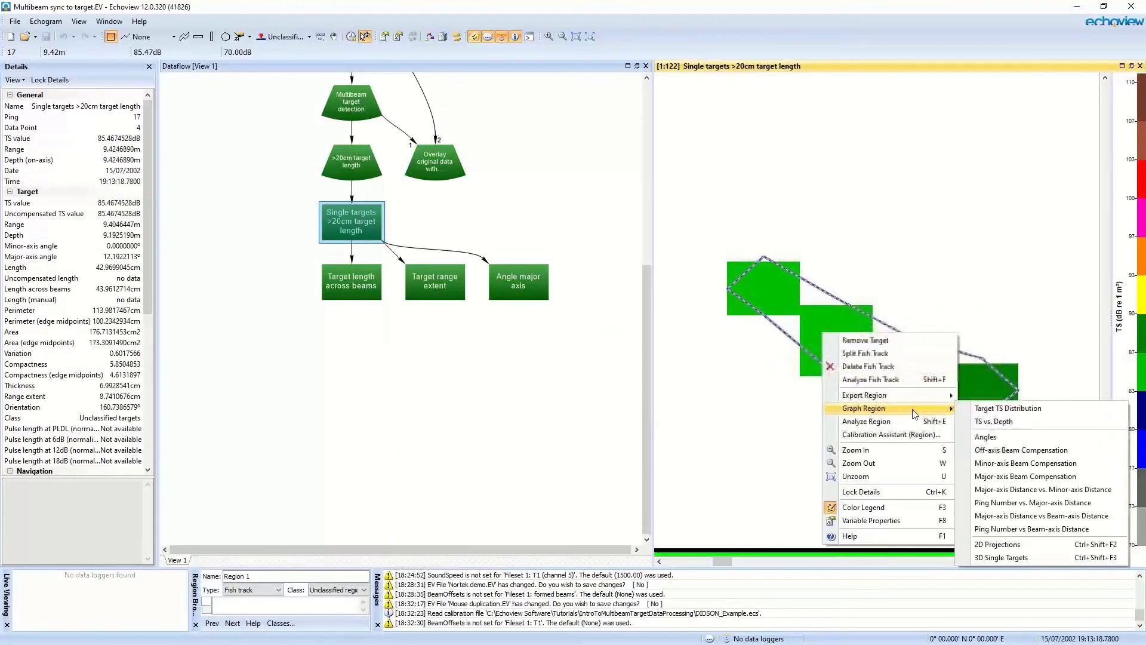
left_click(1007, 544)
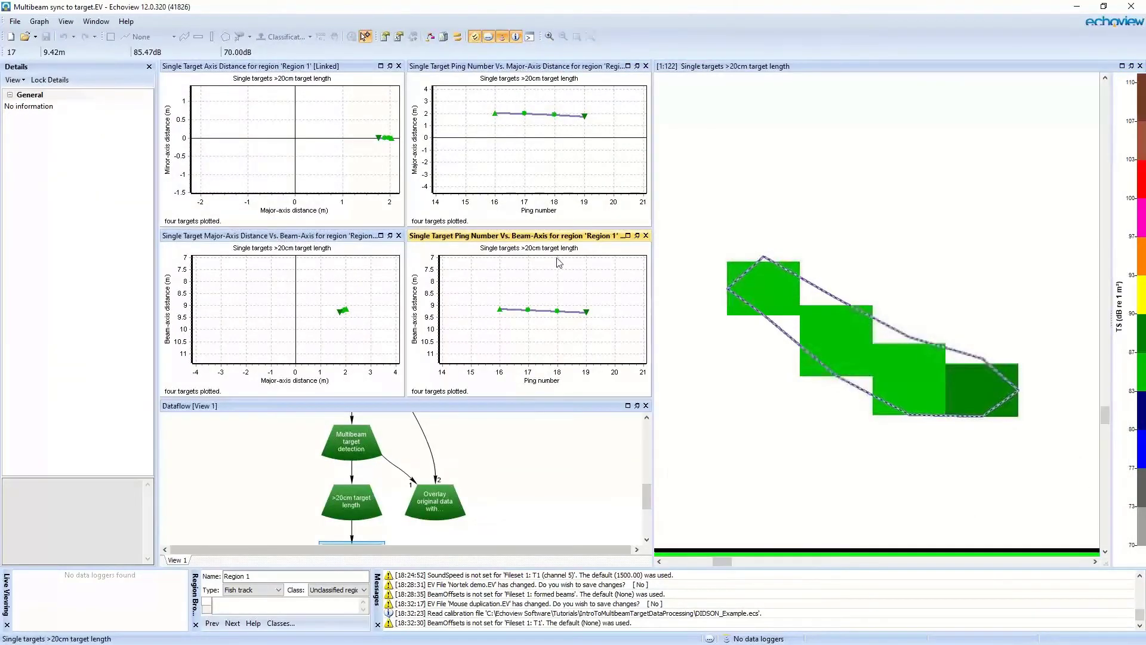
Select several other fish tracks in the single target echogram one after another to examine each in the linked projection graphs
scroll(914, 182, "down", 3)
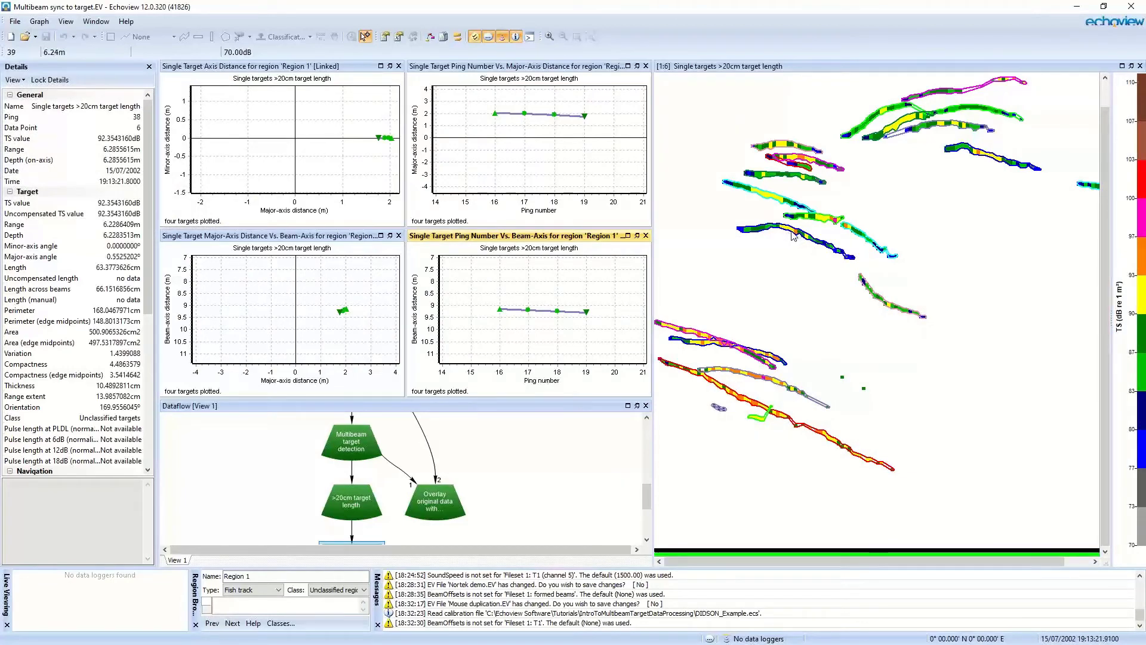
left_click(781, 203)
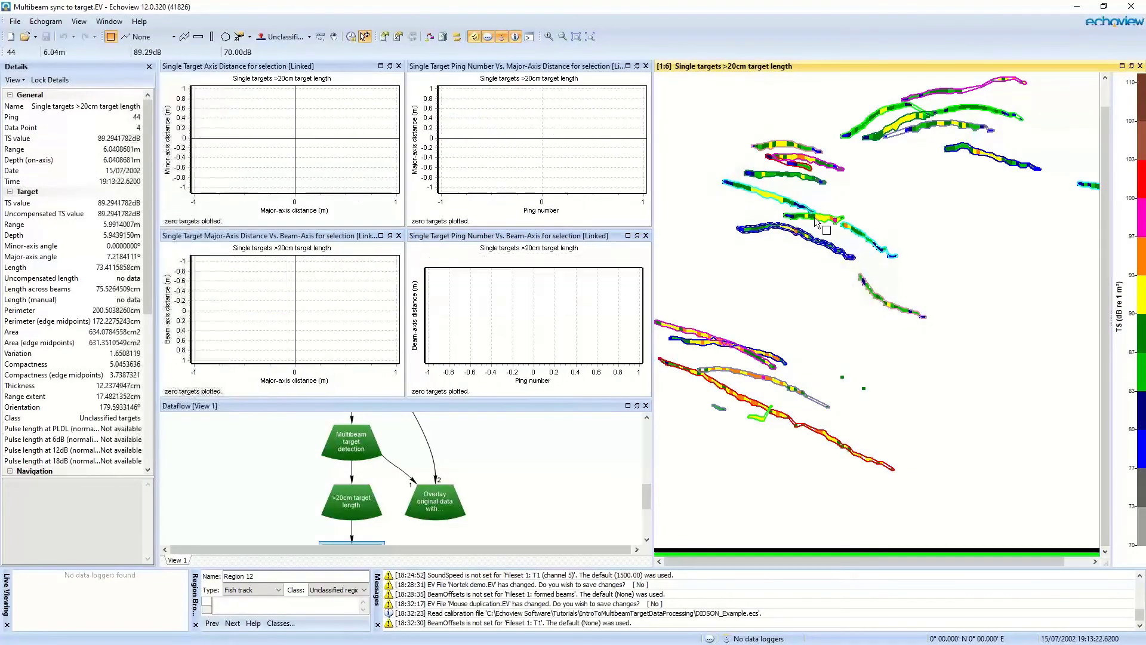
left_click(781, 179)
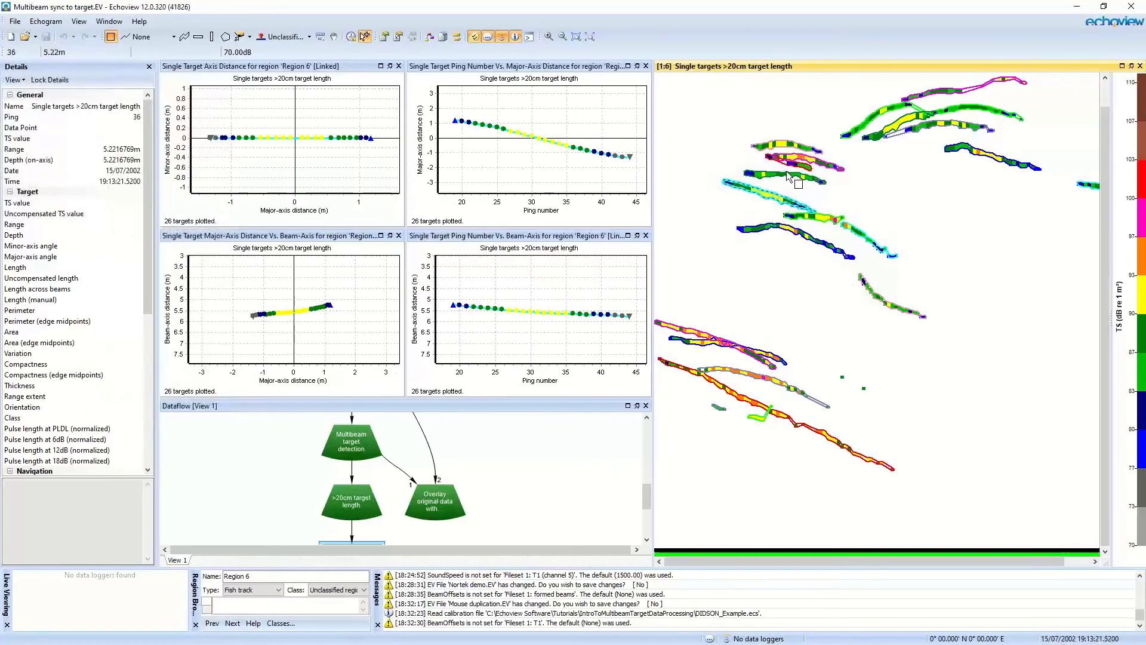
left_click(785, 146)
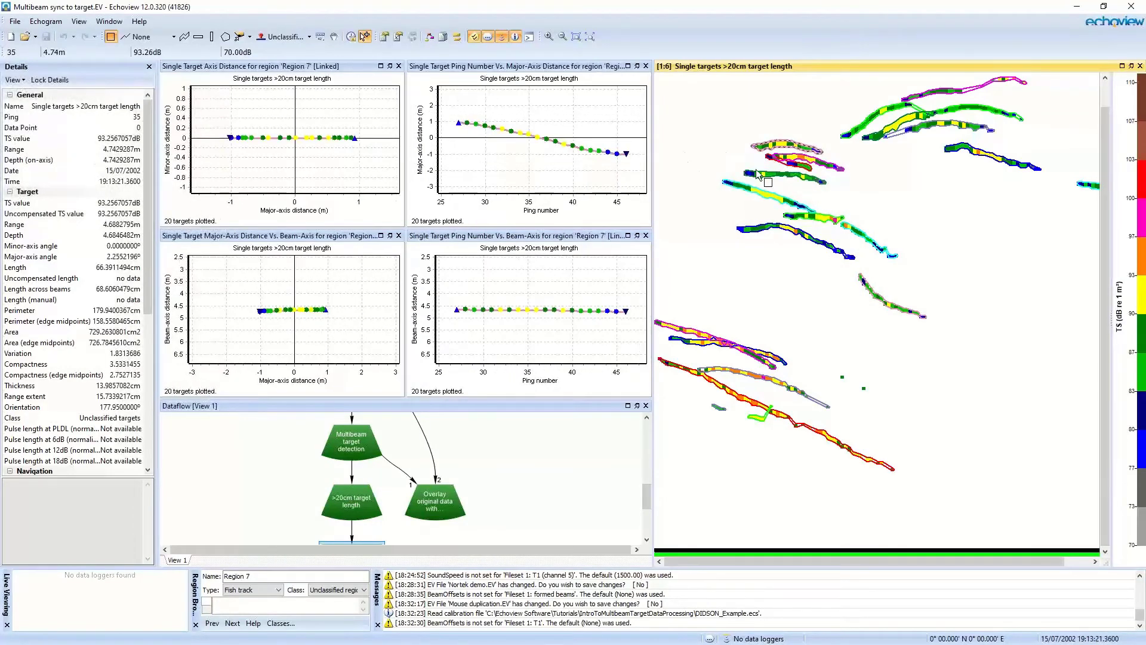
left_click(777, 175)
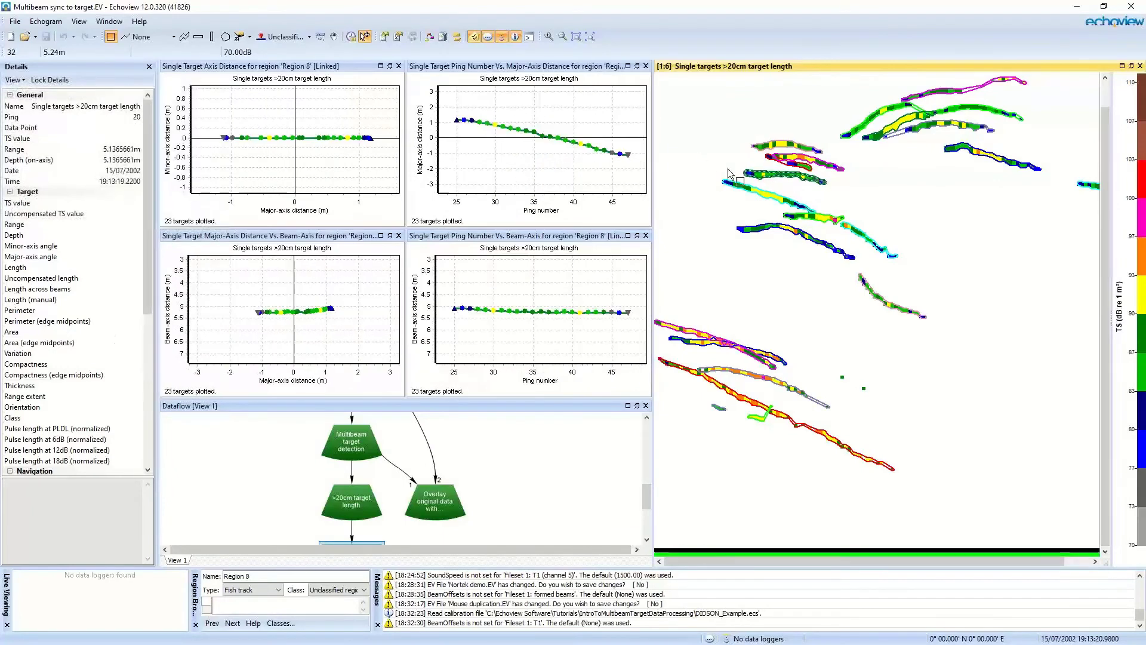
Make a rectangular selection across most fish tracks to graph their targets together, and reselect the single track near 5.2 m range
left_click_drag(707, 108, 1003, 521)
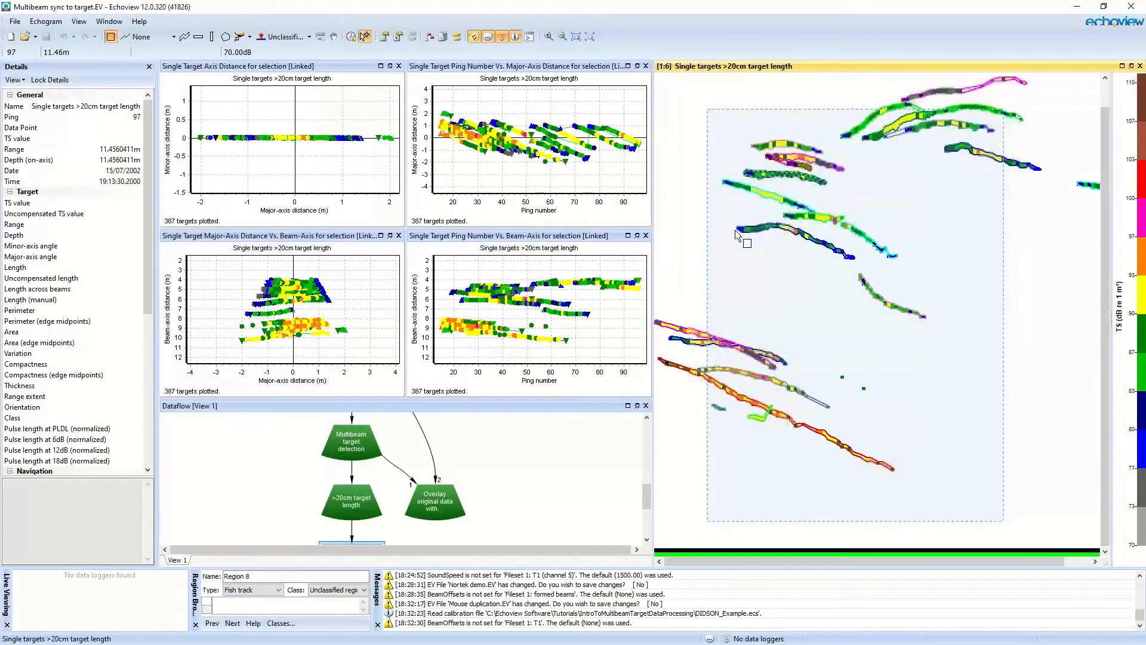
left_click(784, 182)
left_click(784, 181)
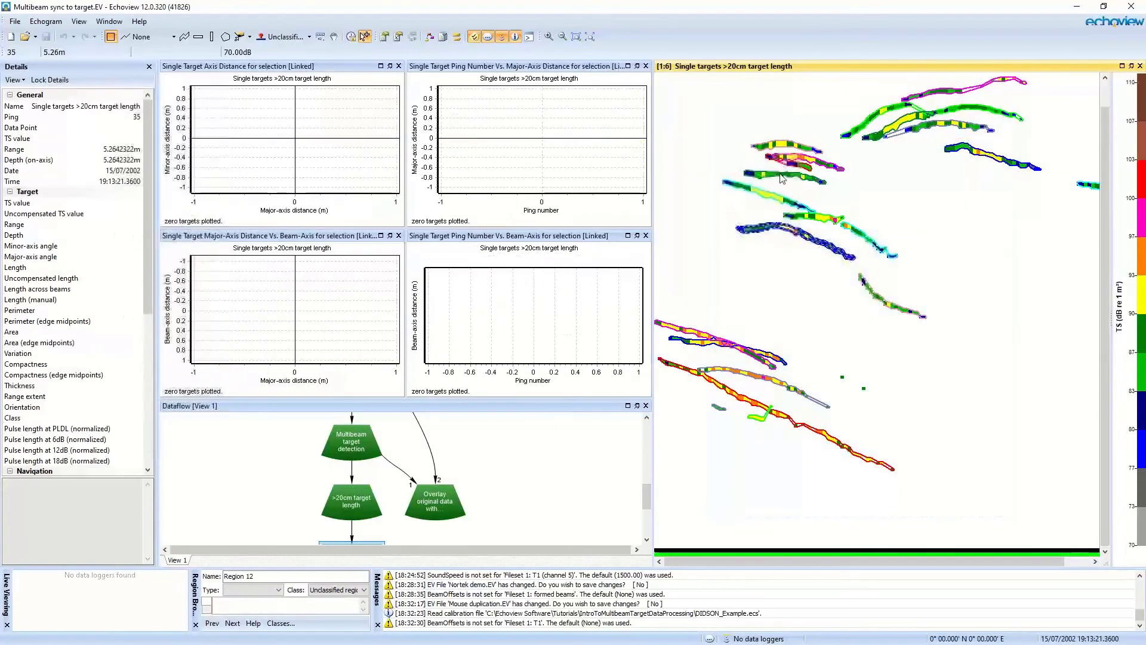
Set fixed Y-axis limits of -6 to 6 m on the Ping Number vs. Major-Axis Distance graph
right_click(440, 127)
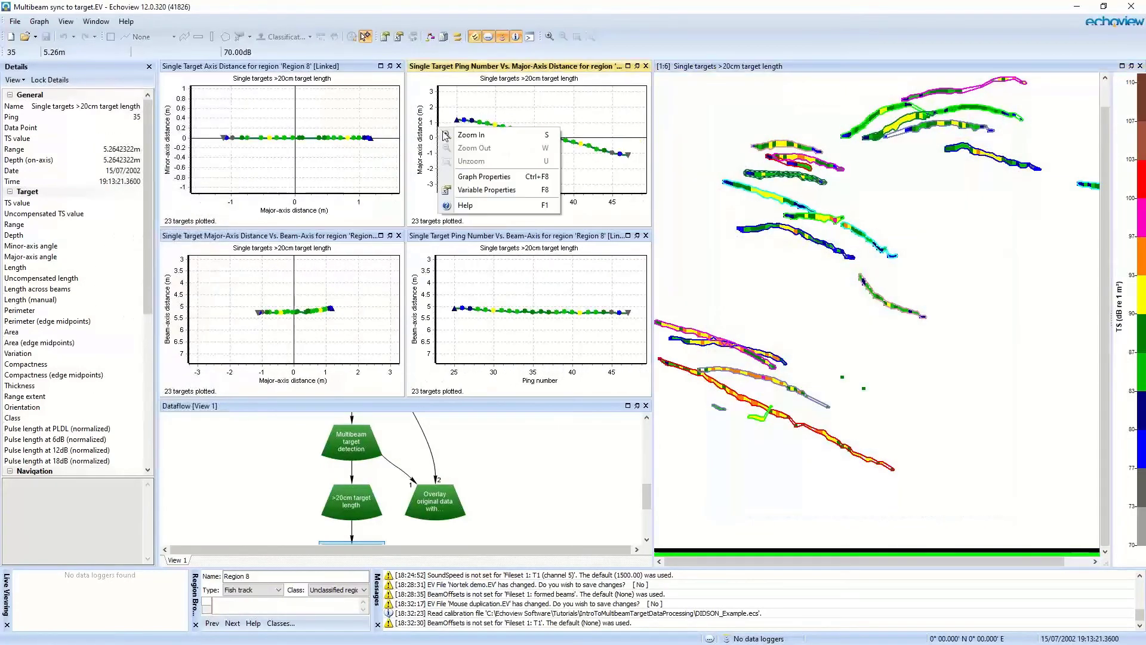
left_click(496, 178)
left_click(485, 261)
type("-6")
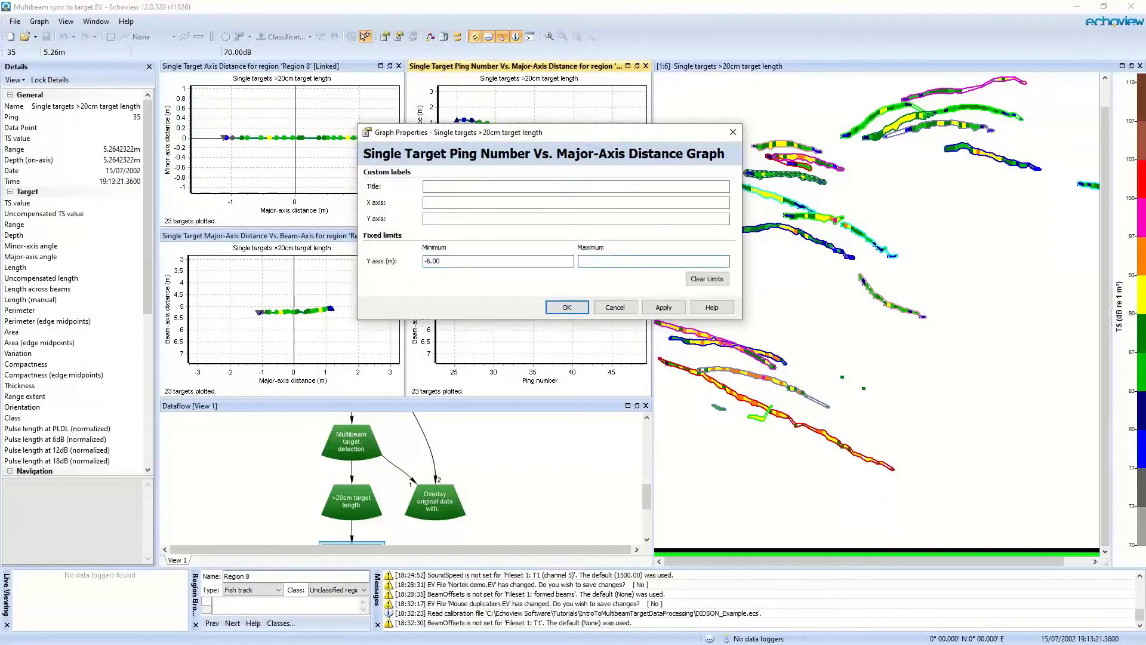
left_click(567, 308)
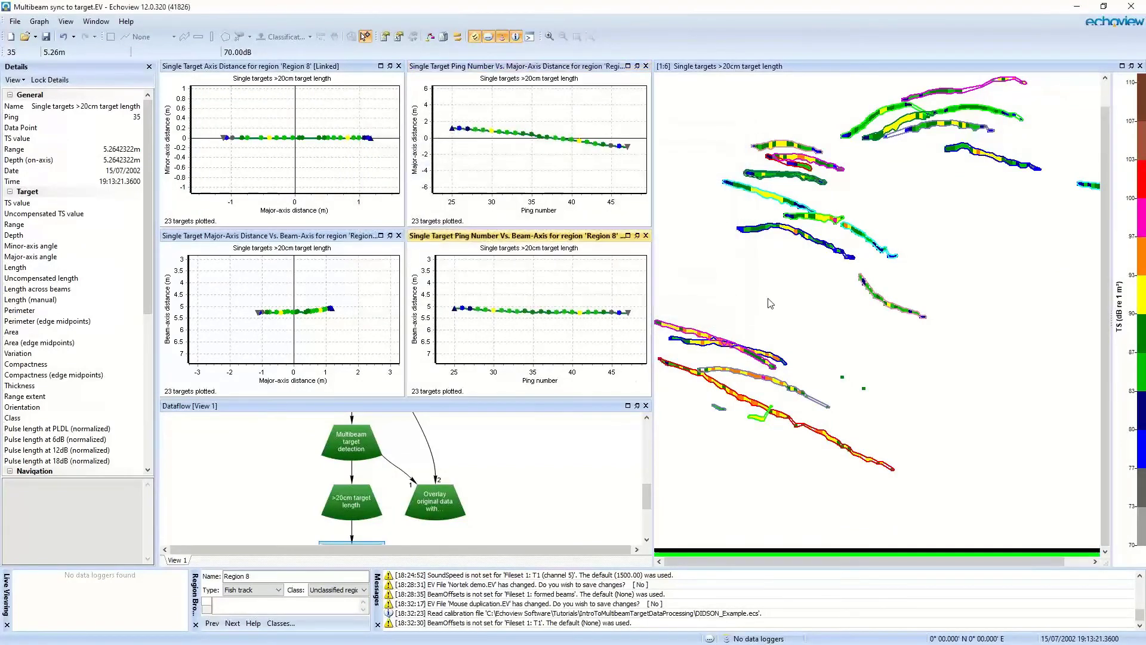
Check the fixed graph limits by selecting different fish tracks and a large rectangular area of the echogram
left_click(793, 221)
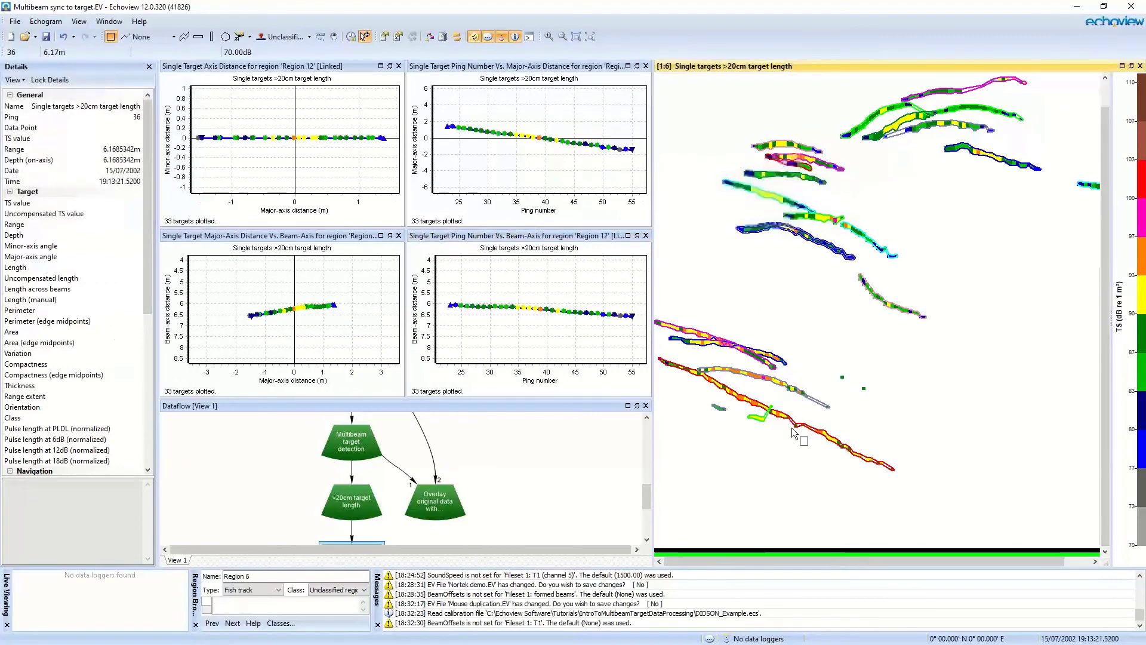
left_click(801, 400)
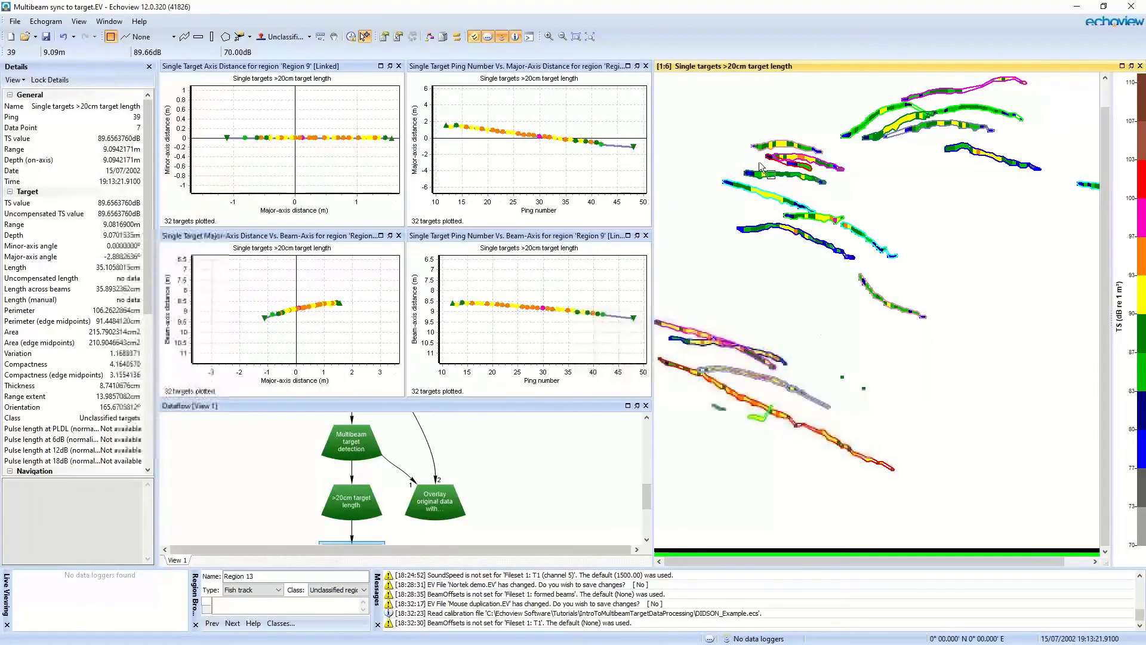
left_click_drag(719, 116, 996, 540)
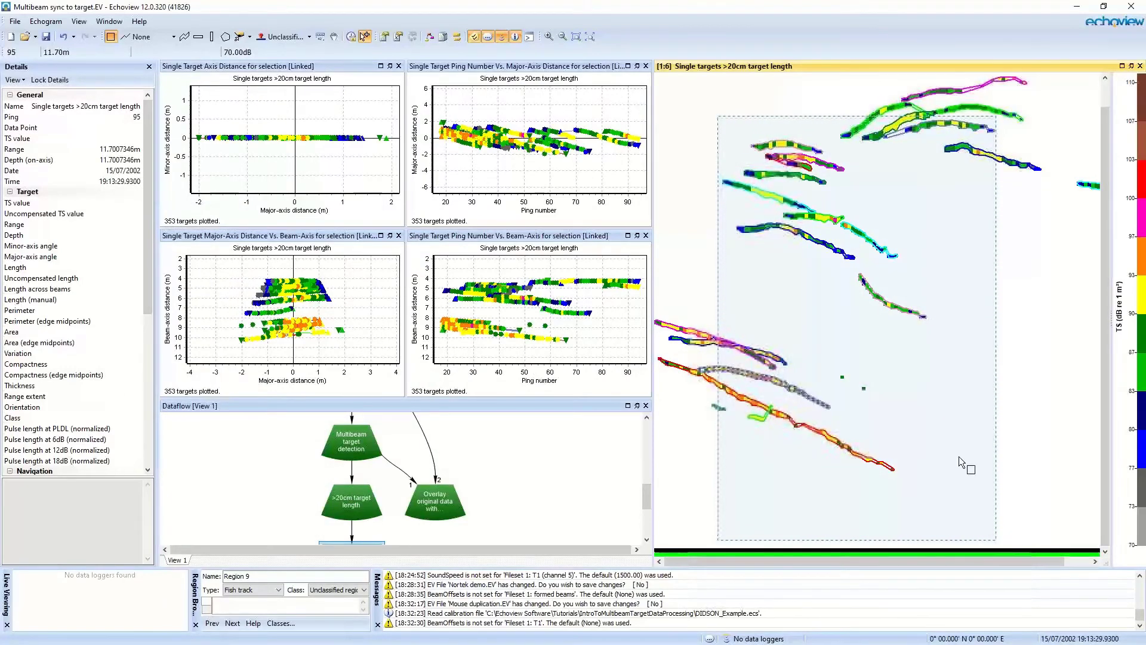
left_click(989, 389)
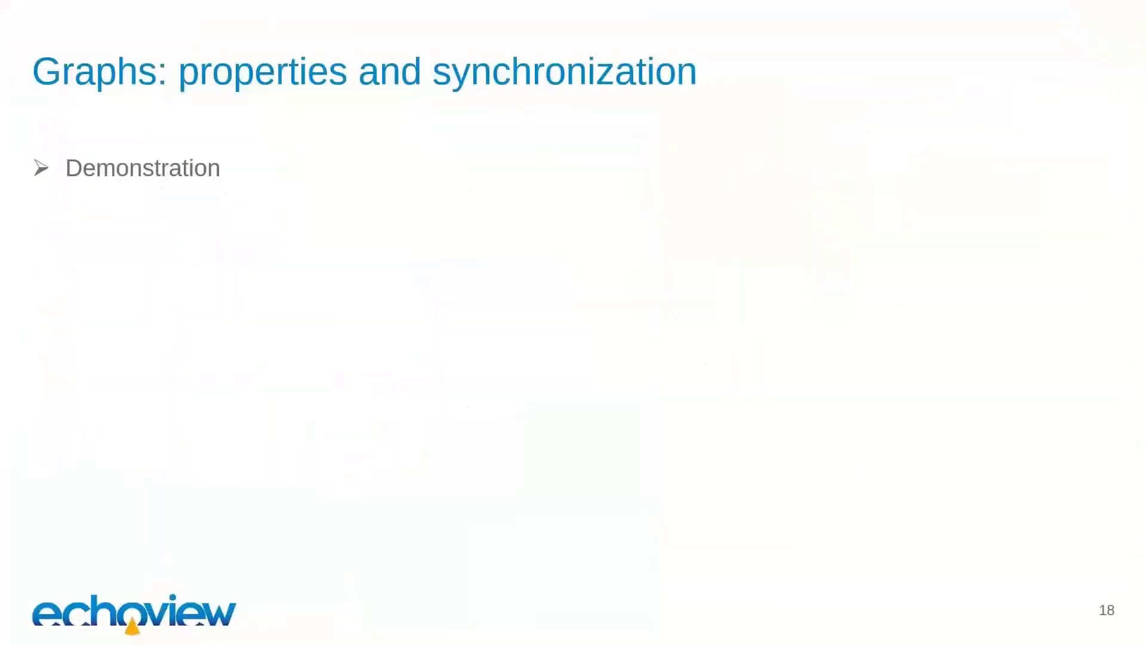
left_click(458, 438)
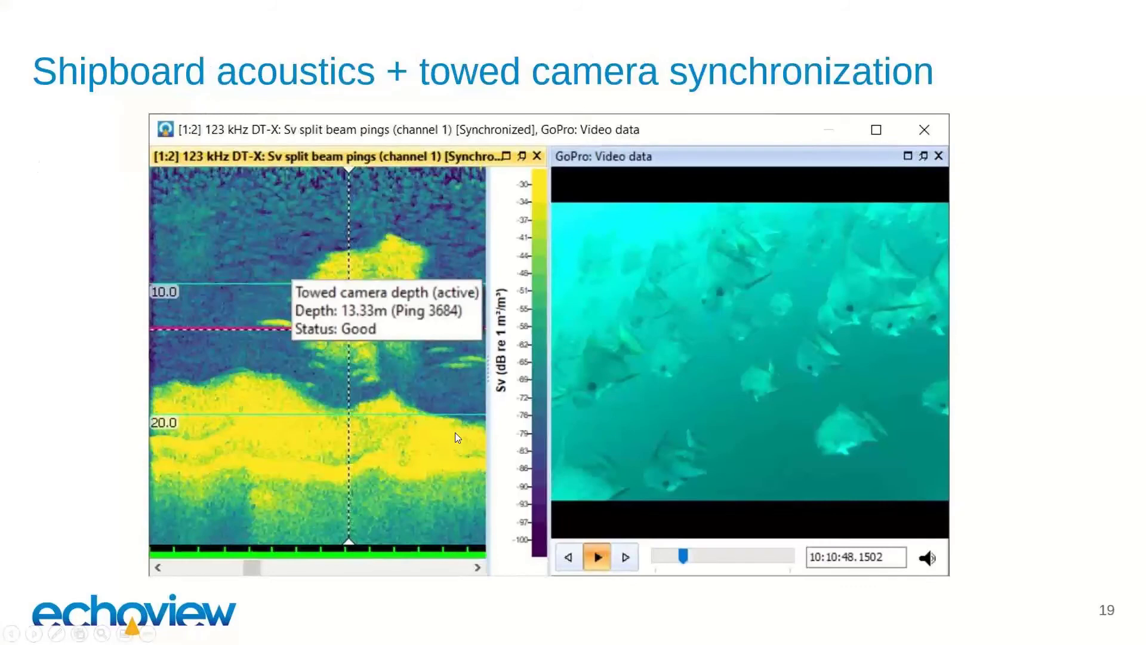
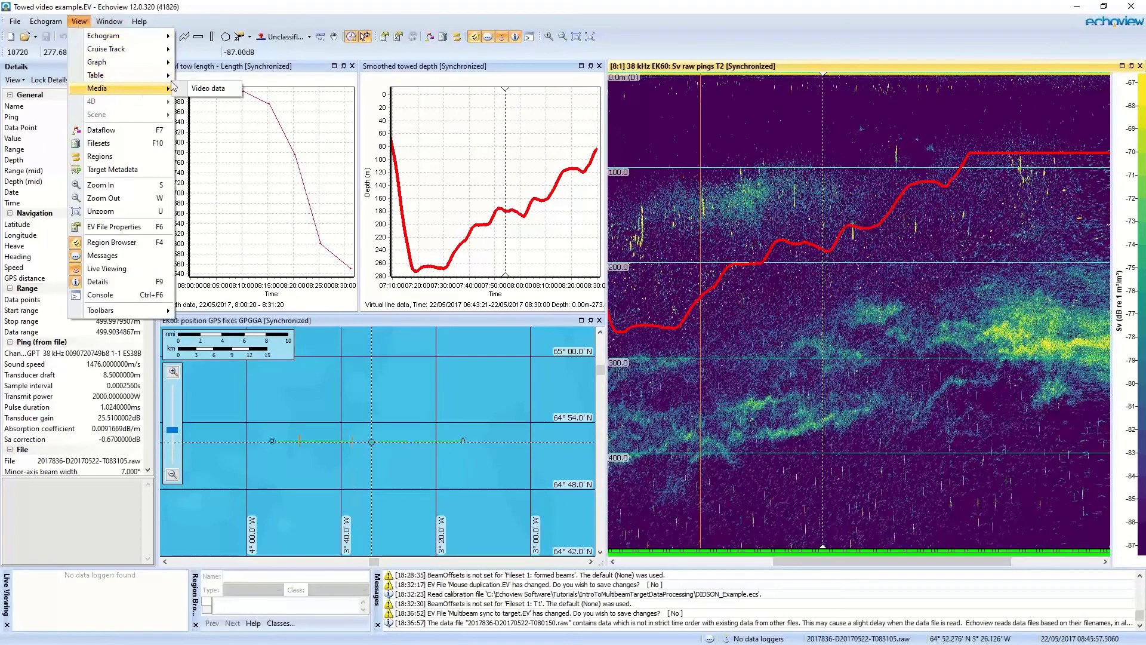
Open the camera's video data docked above the 38 kHz Sv echogram and scrub the video to 08:22:09.9470
left_click(209, 88)
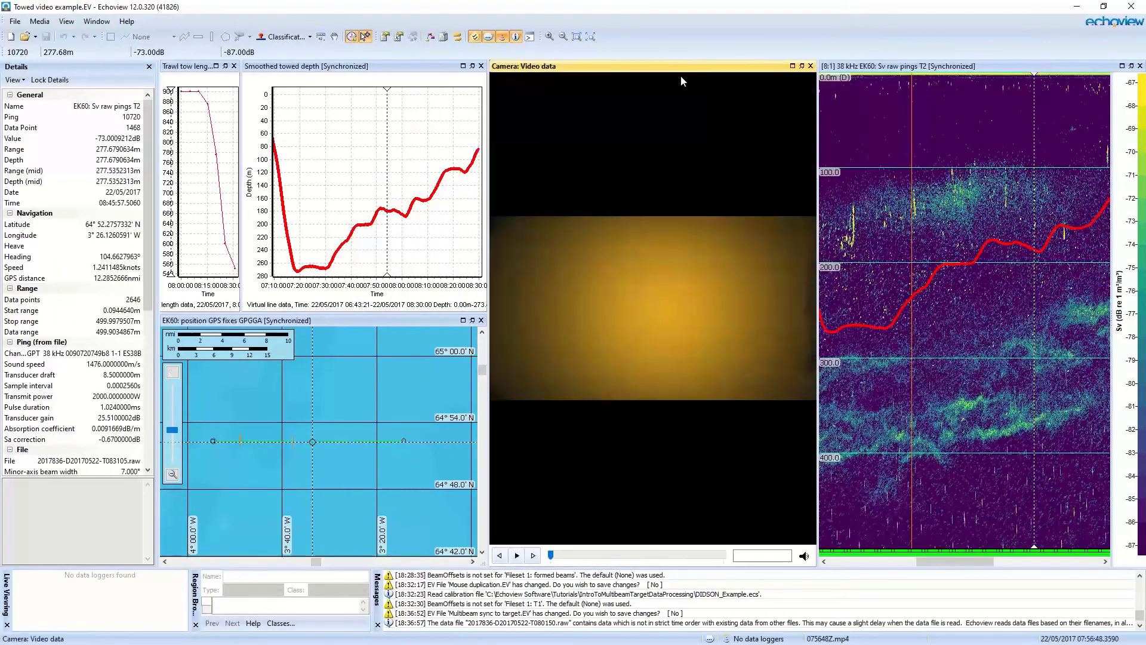
left_click_drag(681, 67, 980, 292)
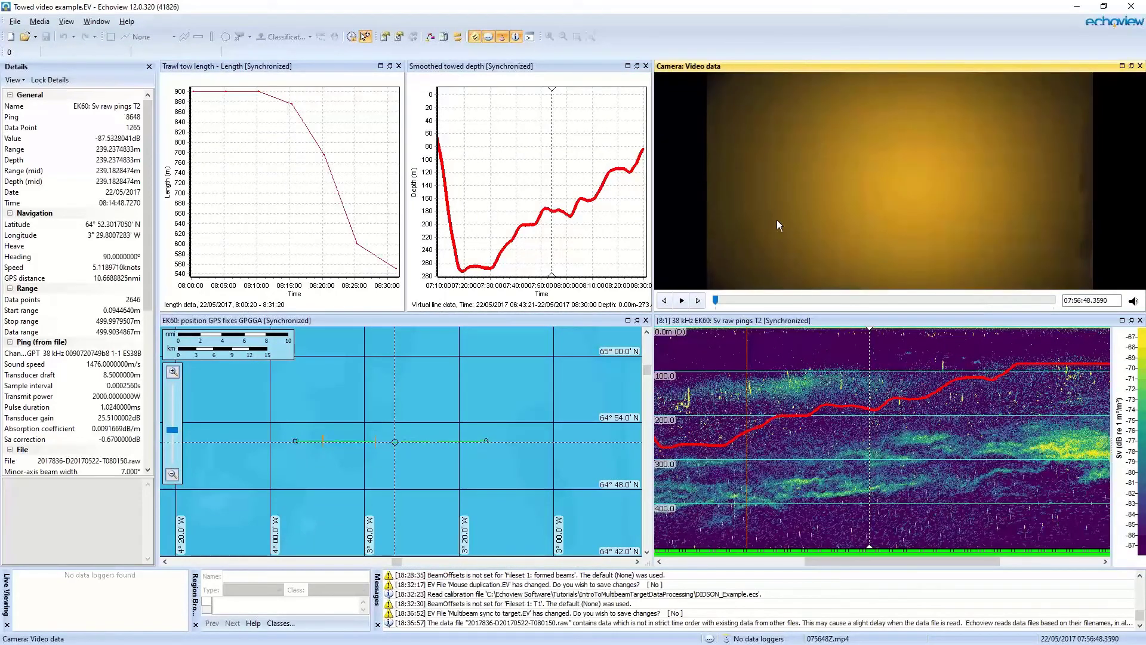
left_click_drag(716, 301, 847, 300)
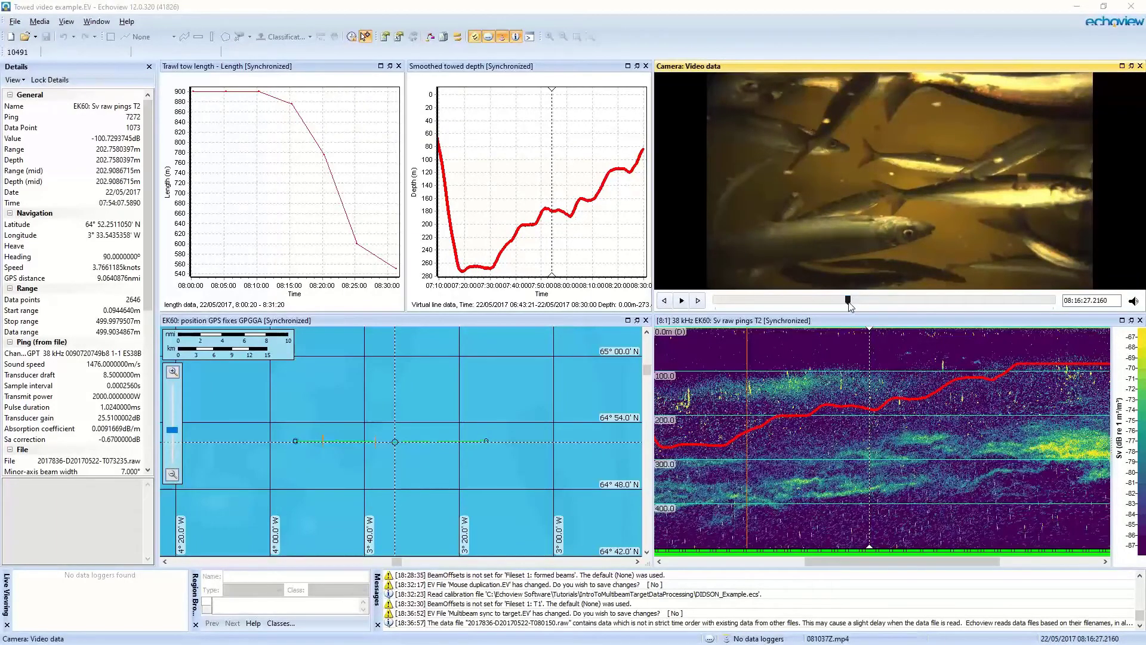
left_click_drag(850, 303, 886, 303)
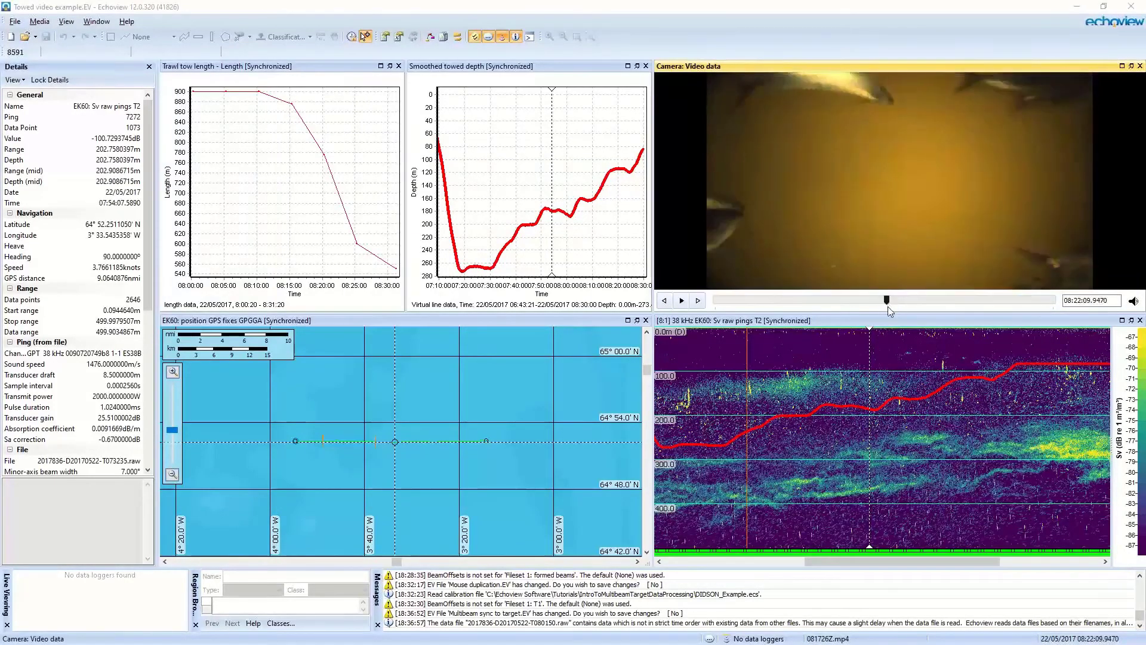
Examine the synchronized position in the 38 kHz echogram and the cruise track's location on the wider map
left_click(847, 428)
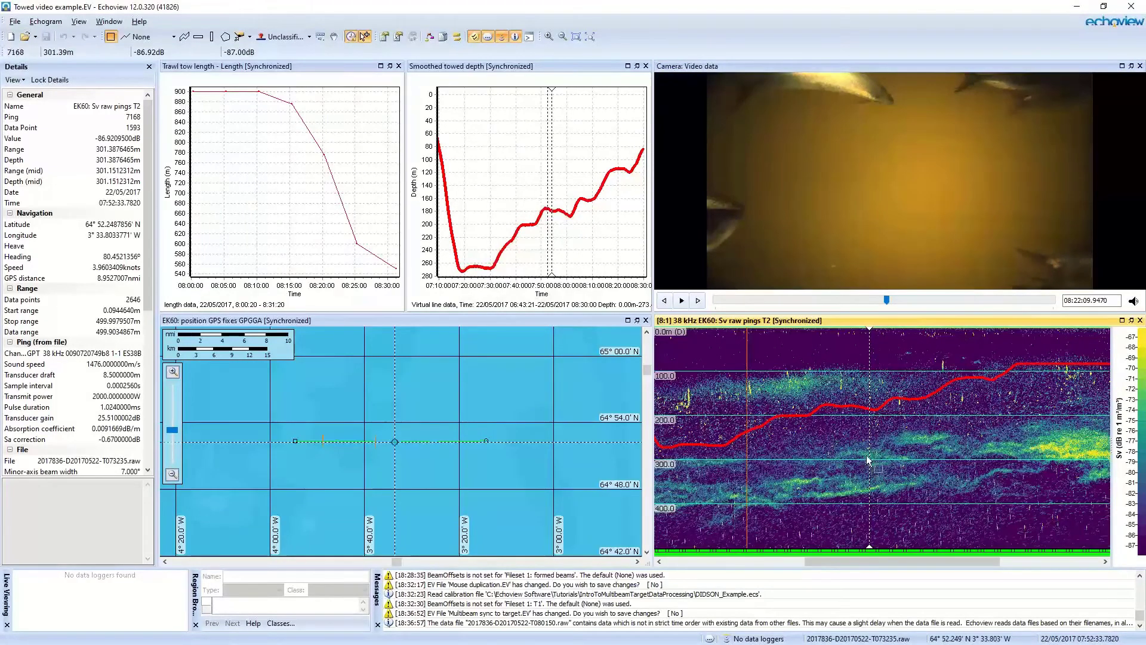
left_click(419, 414)
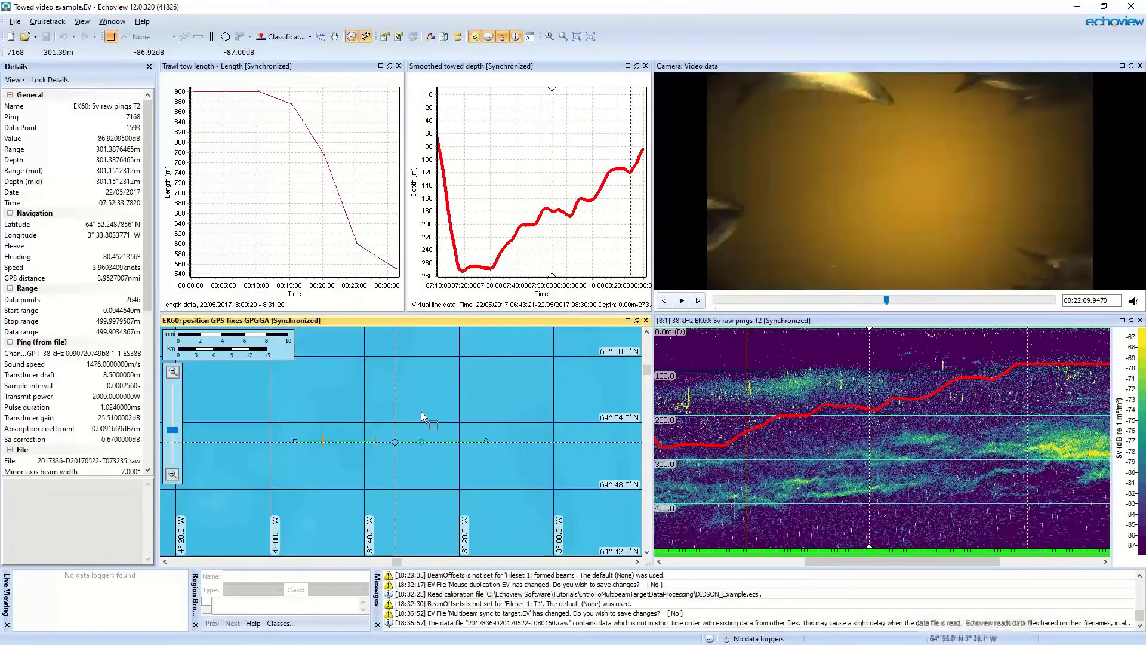
scroll(421, 411, "down", 2)
scroll(420, 411, "down", 3)
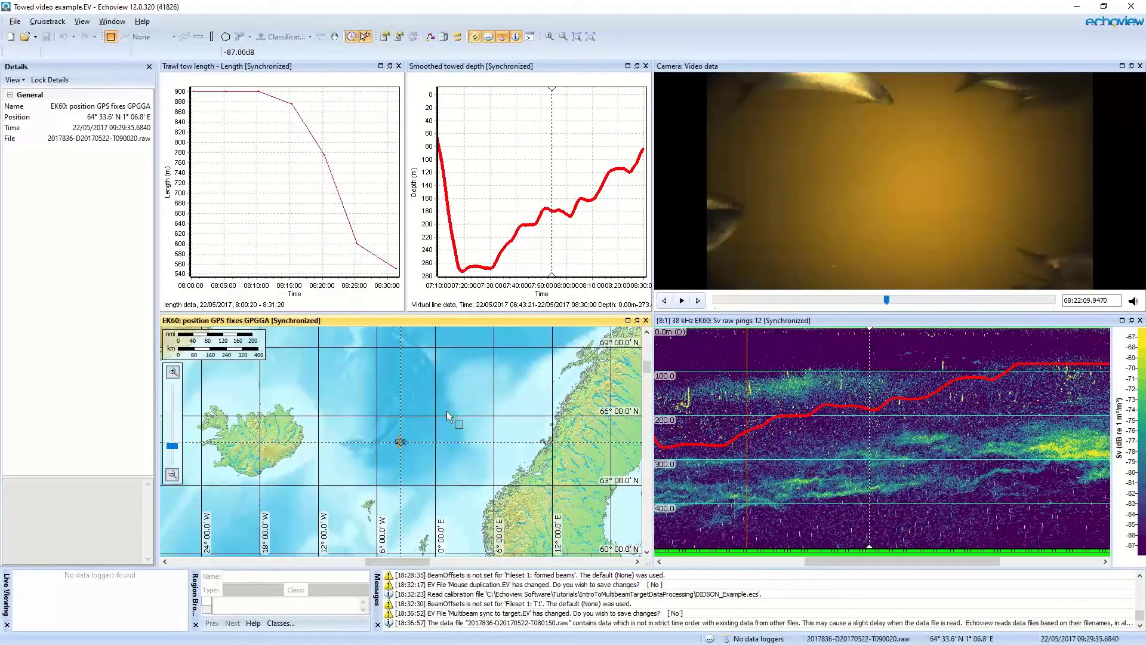
Examine the Trawl tow length graph and the Smoothed towed depth graph alongside the echogram
left_click(313, 187)
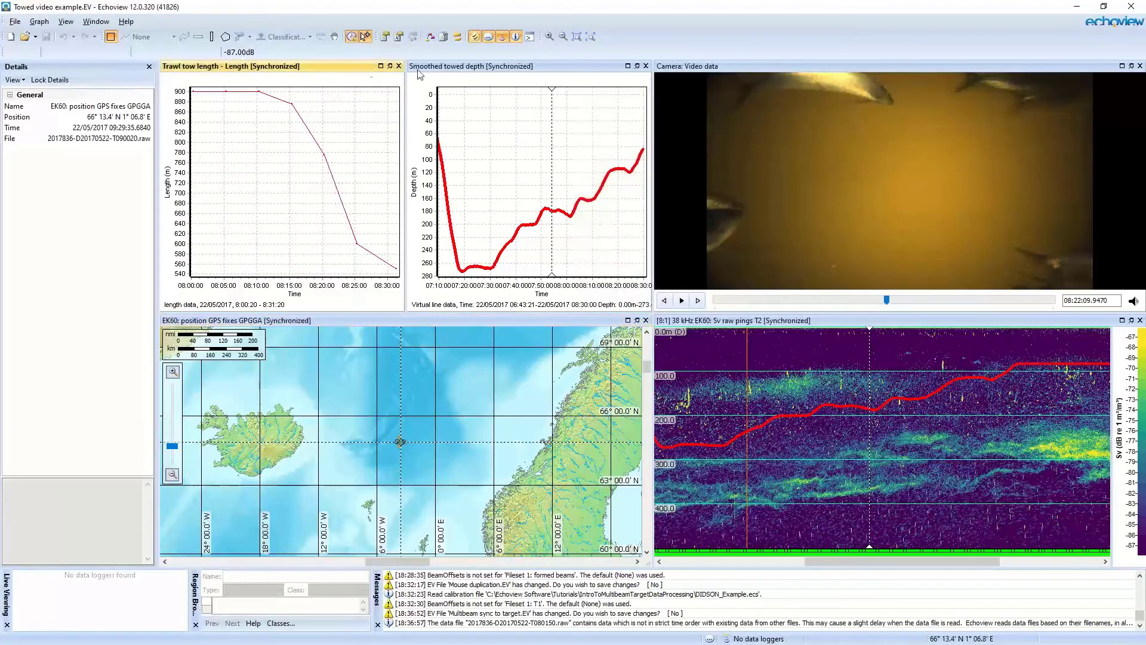
left_click(479, 126)
left_click(394, 158)
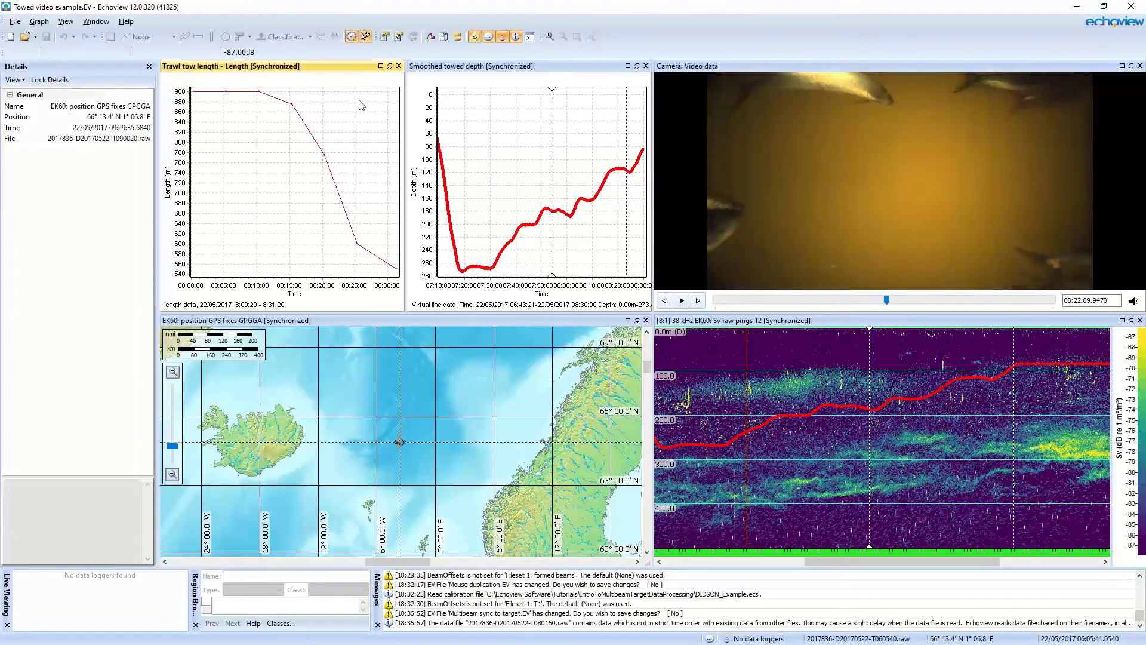
left_click(507, 129)
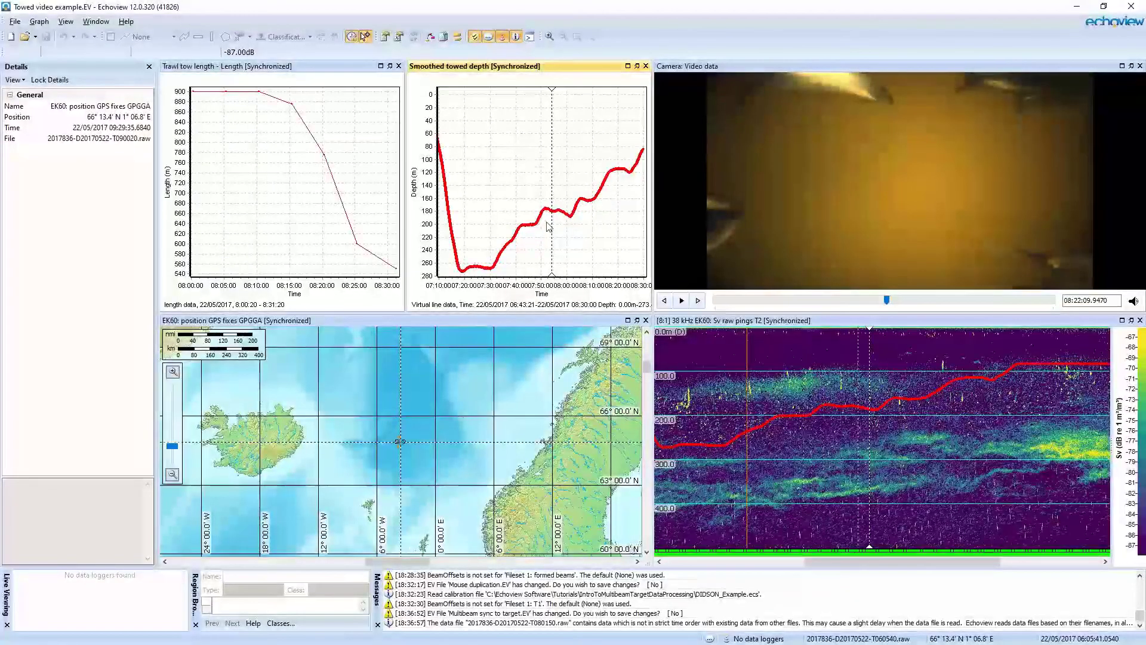
mouse_move(514, 246)
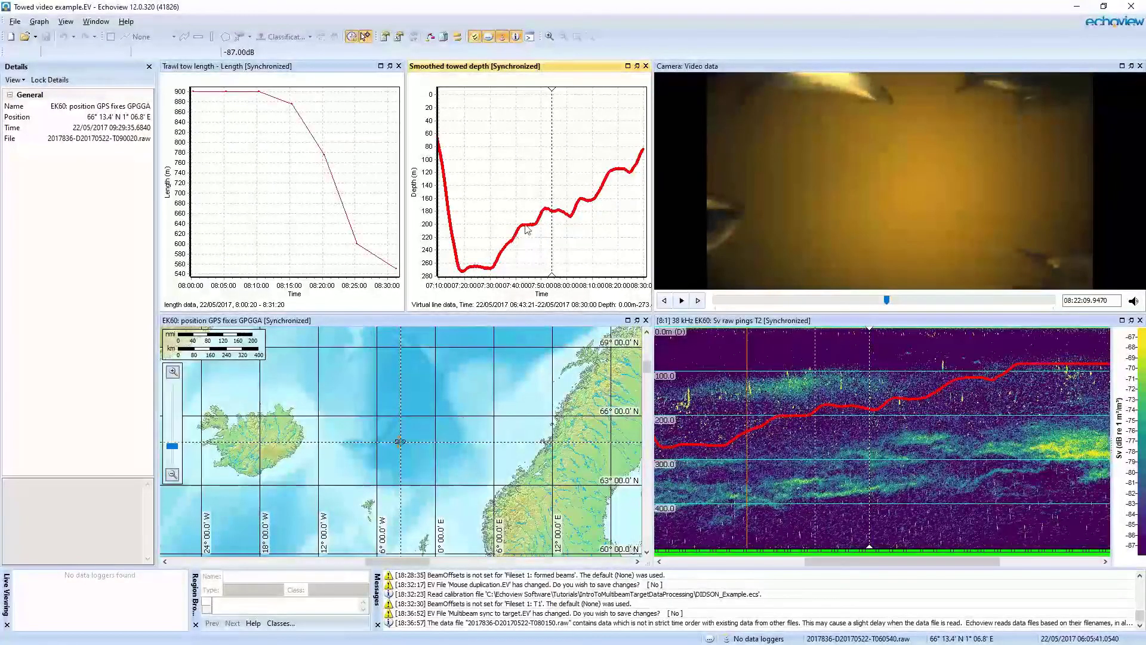
Open the video data's variable properties and reposition the dialog to review its Media Position settings beside the graphs and video
left_click(843, 170)
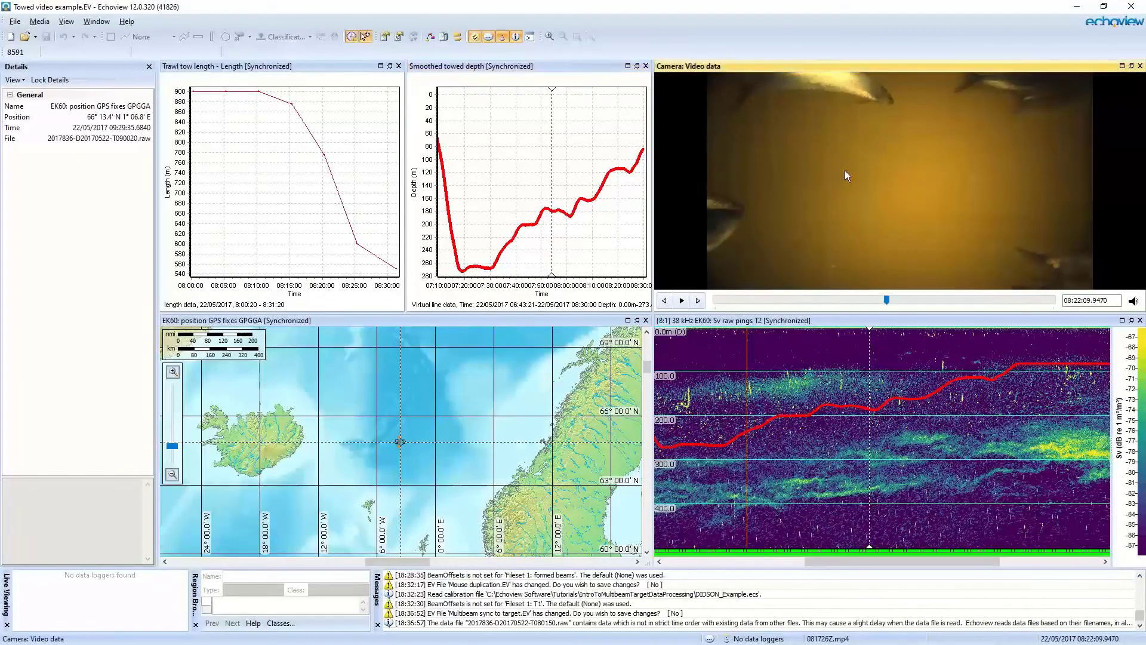
double_click(801, 228)
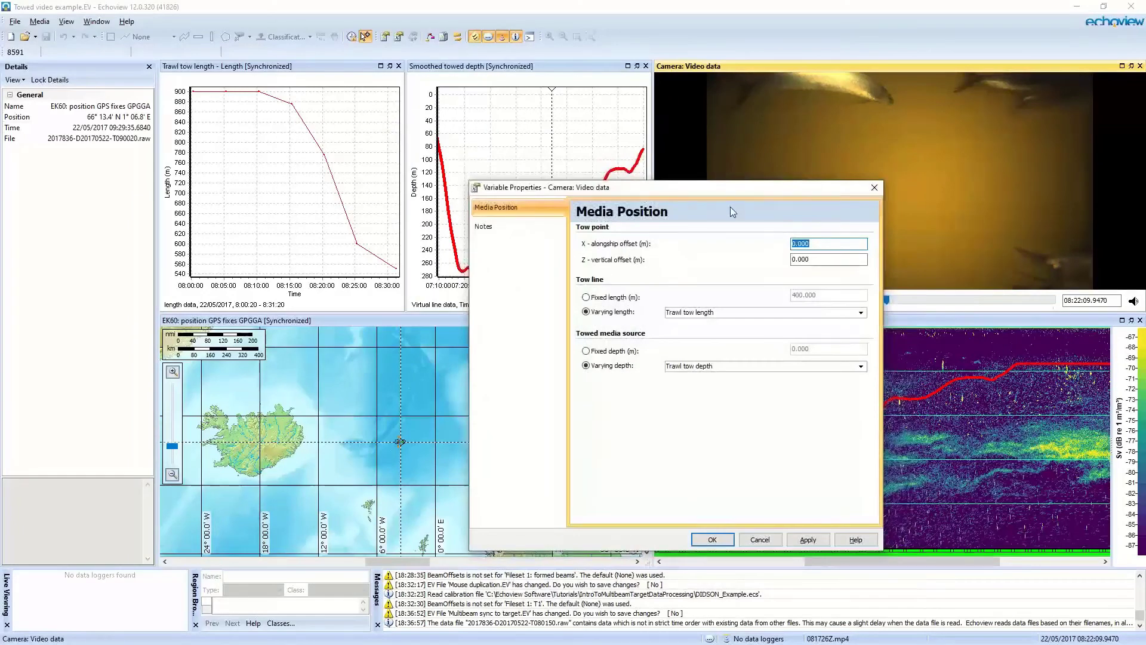
left_click_drag(726, 194, 657, 166)
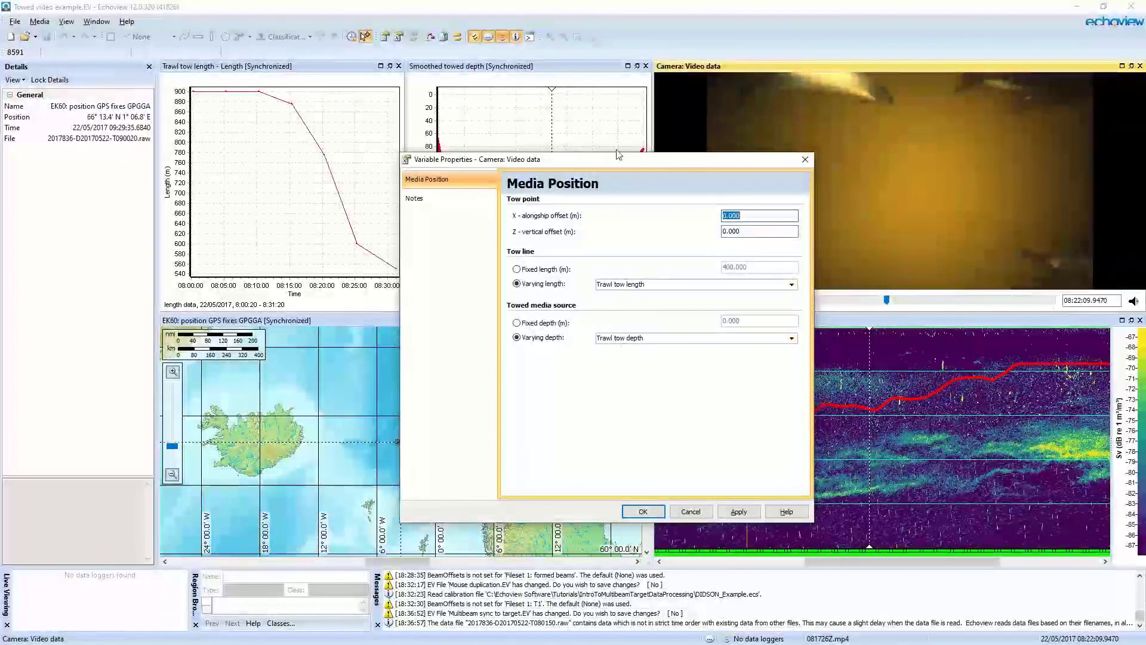
left_click_drag(618, 165, 662, 278)
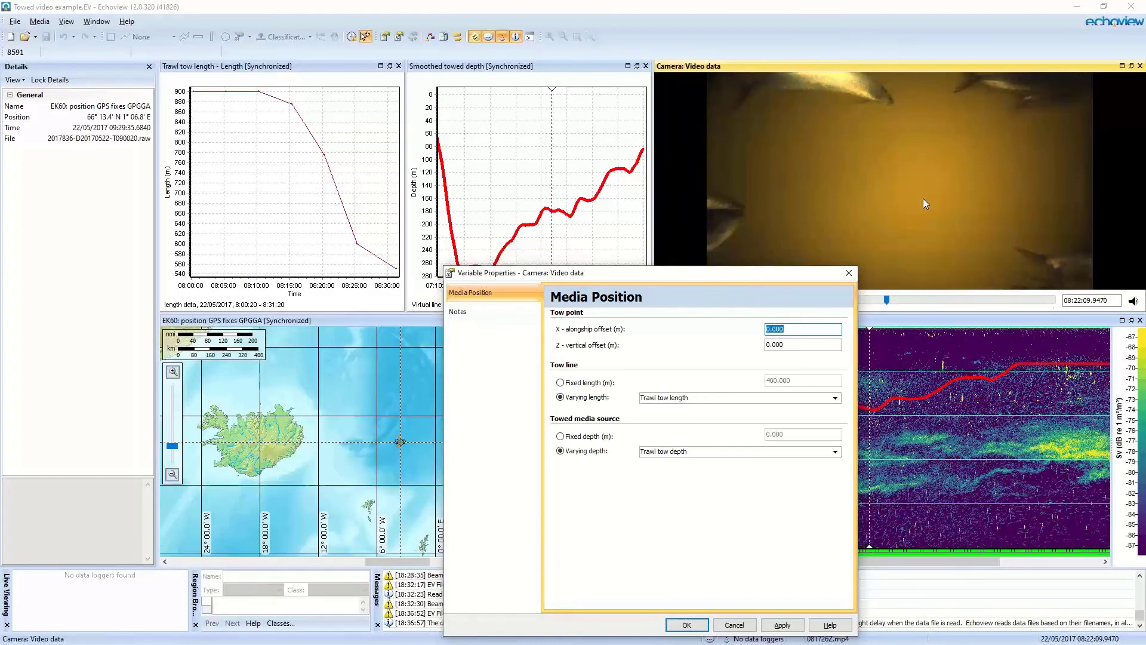
Close the video data's variable properties and widen the 38 kHz echogram and video area over the graphs and map
left_click(849, 273)
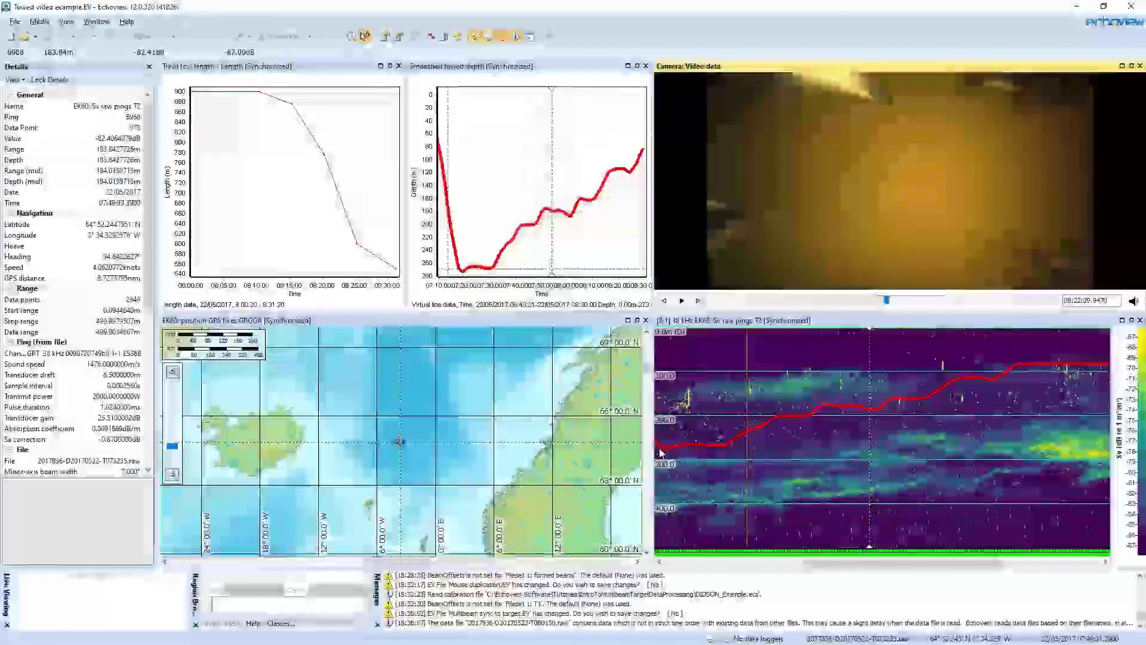
left_click(579, 441)
left_click_drag(653, 440, 449, 439)
Review the Operands and Towed Body Time Offset settings of the red trawl position line on the echogram, leaving its properties unchanged
left_click(725, 415)
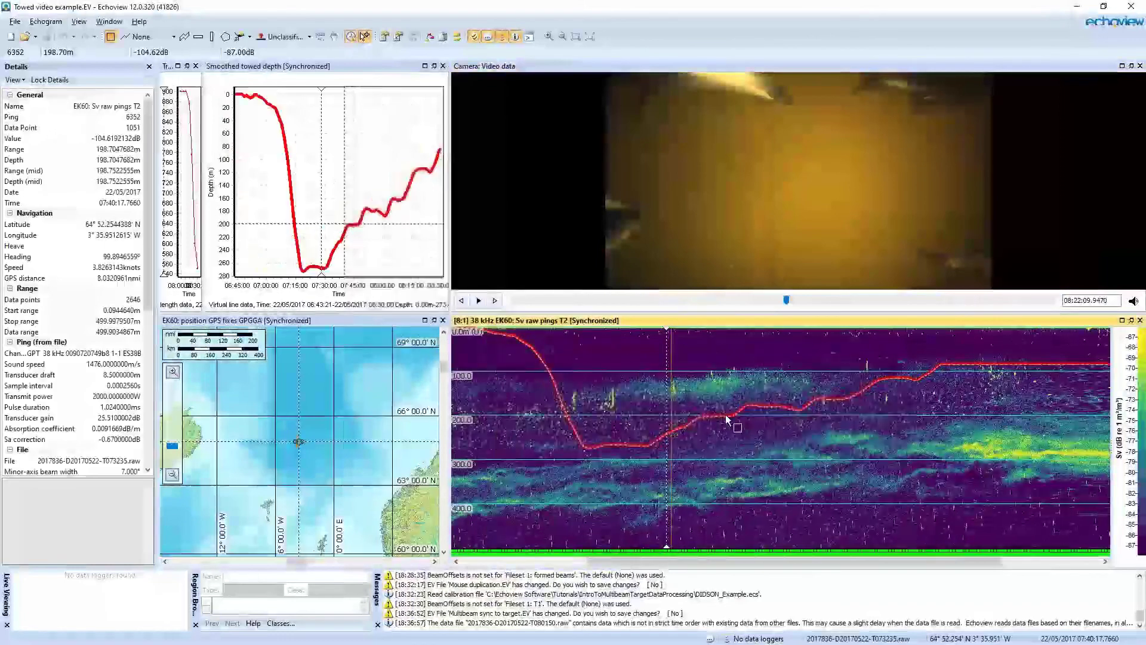
right_click(726, 416)
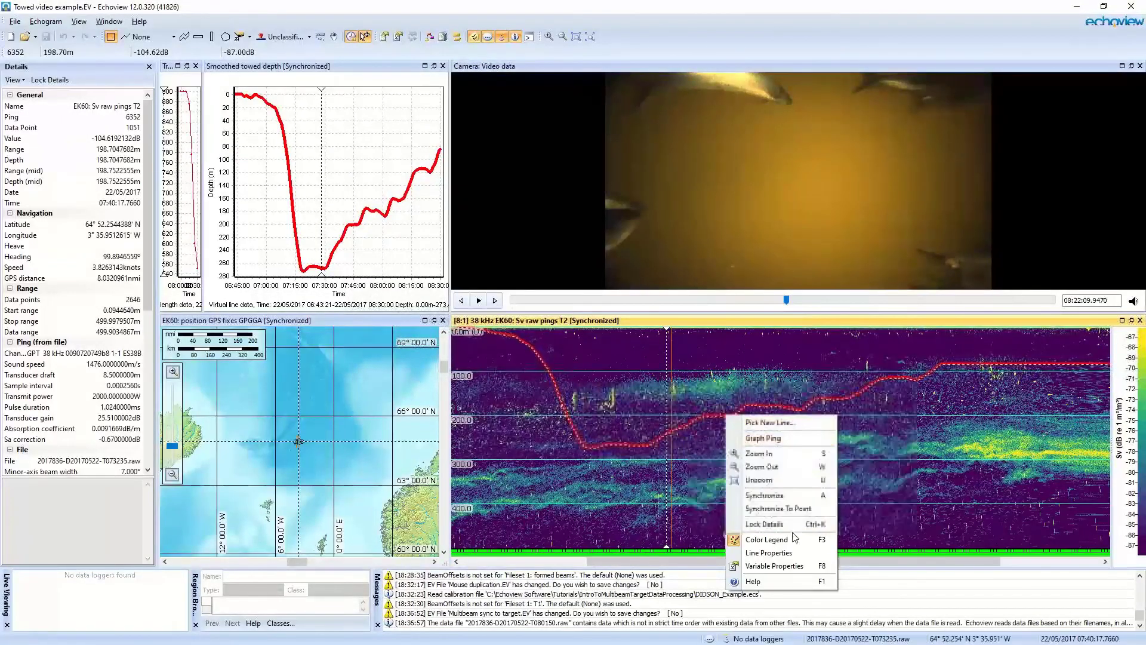
left_click(768, 553)
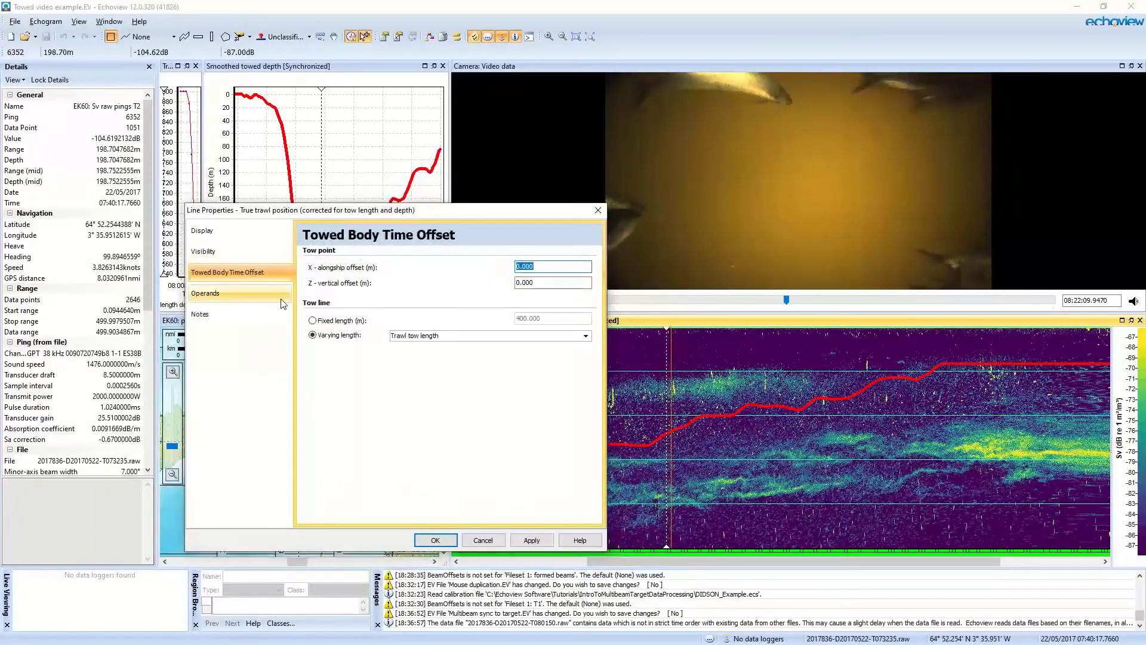
left_click(284, 294)
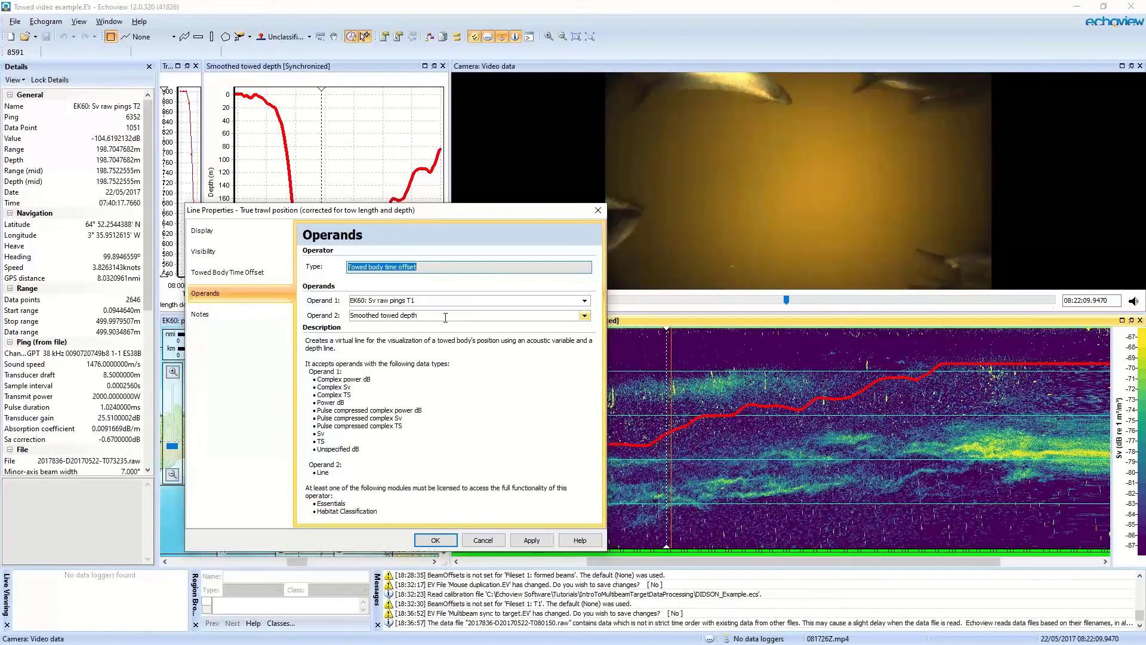
left_click(235, 273)
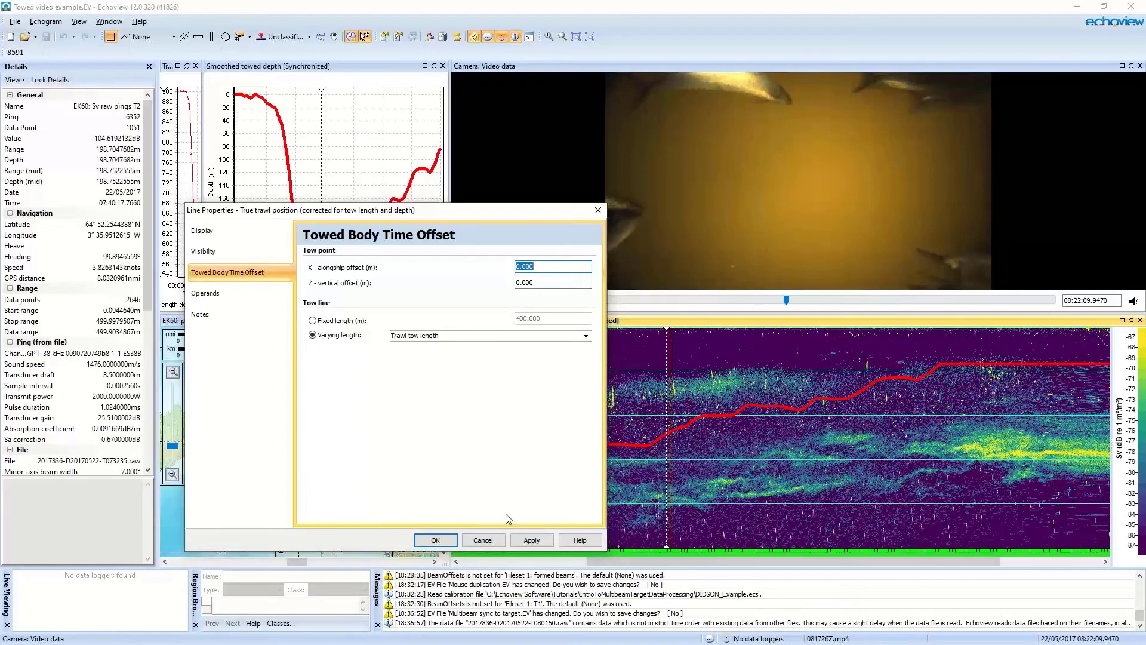
left_click(487, 537)
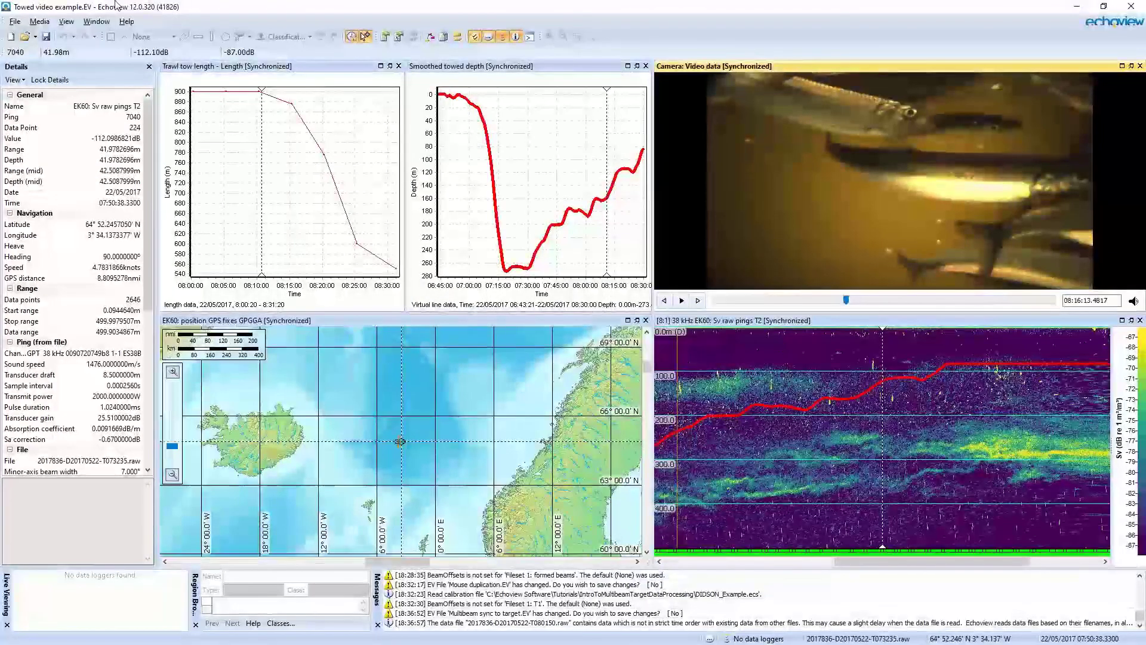
Switch to the presentation slideshow and advance to the Licensing updates slide
key("alt+Tab")
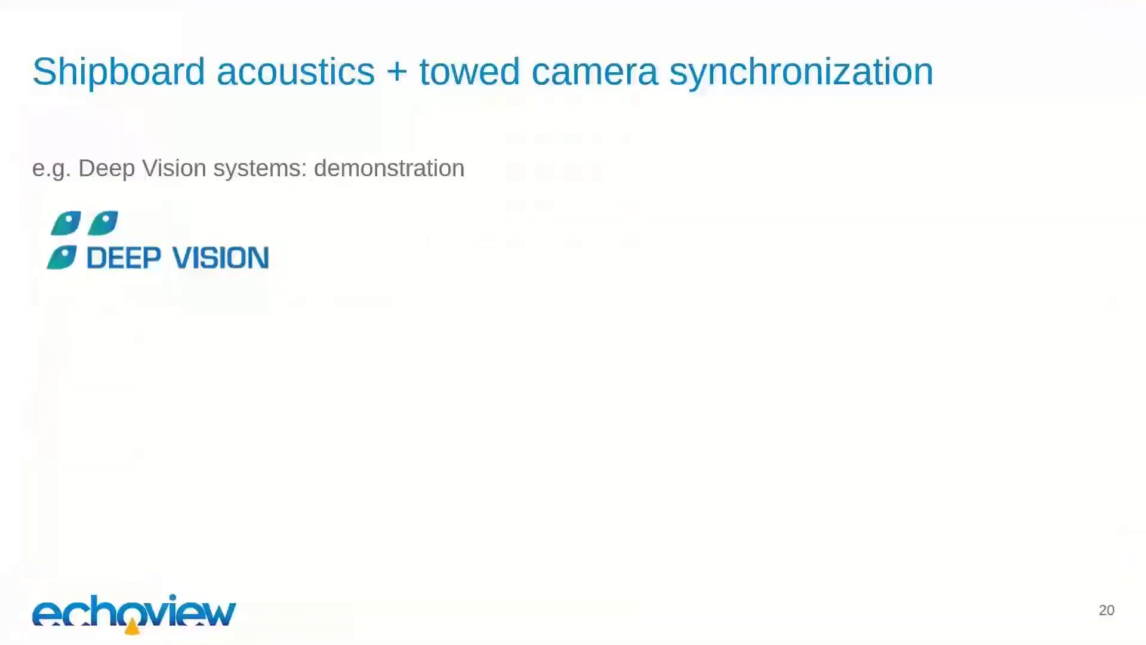
key("Right")
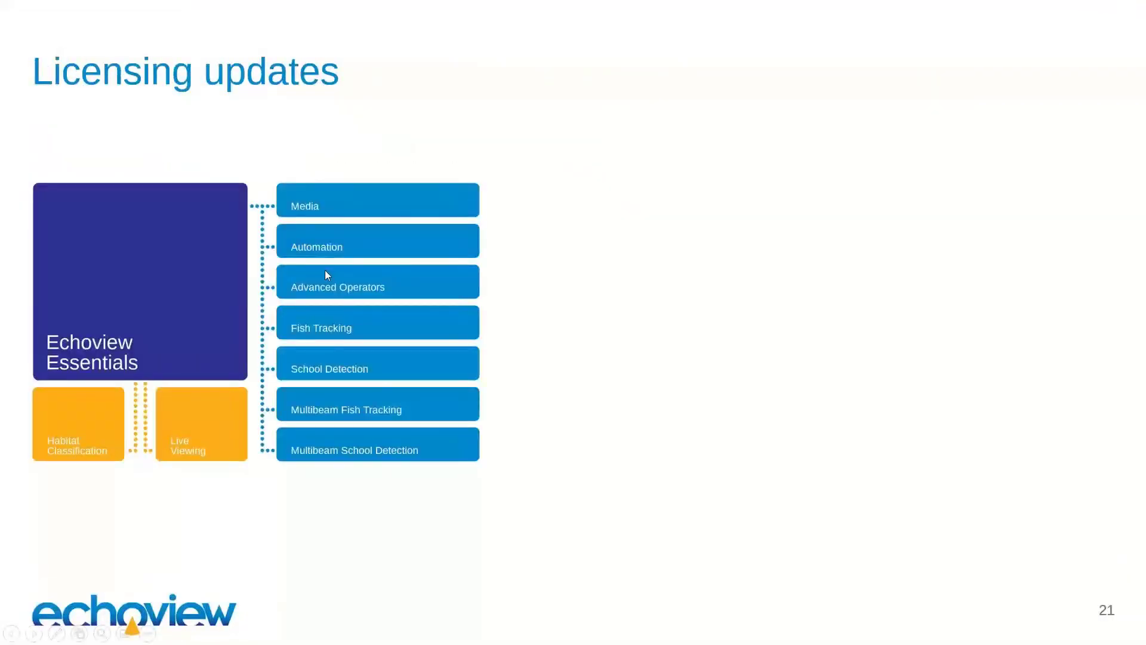